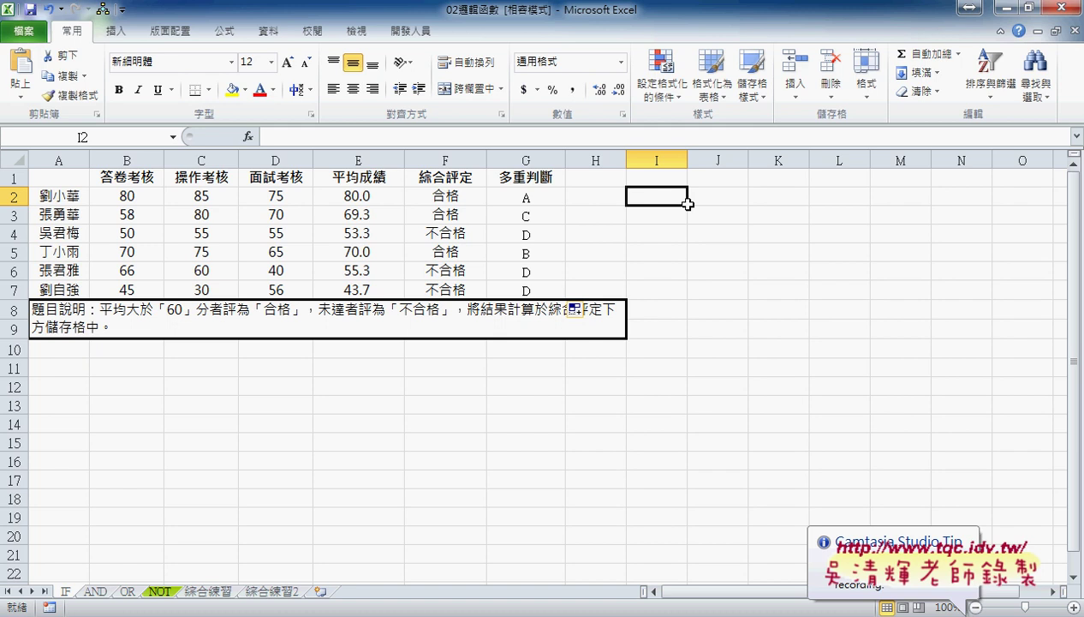
Step: Open the VBA editor from the Developer tab as a smaller window beside the sheet, keeping column H visible
{"action": "left_click", "coordinate": [415, 36]}
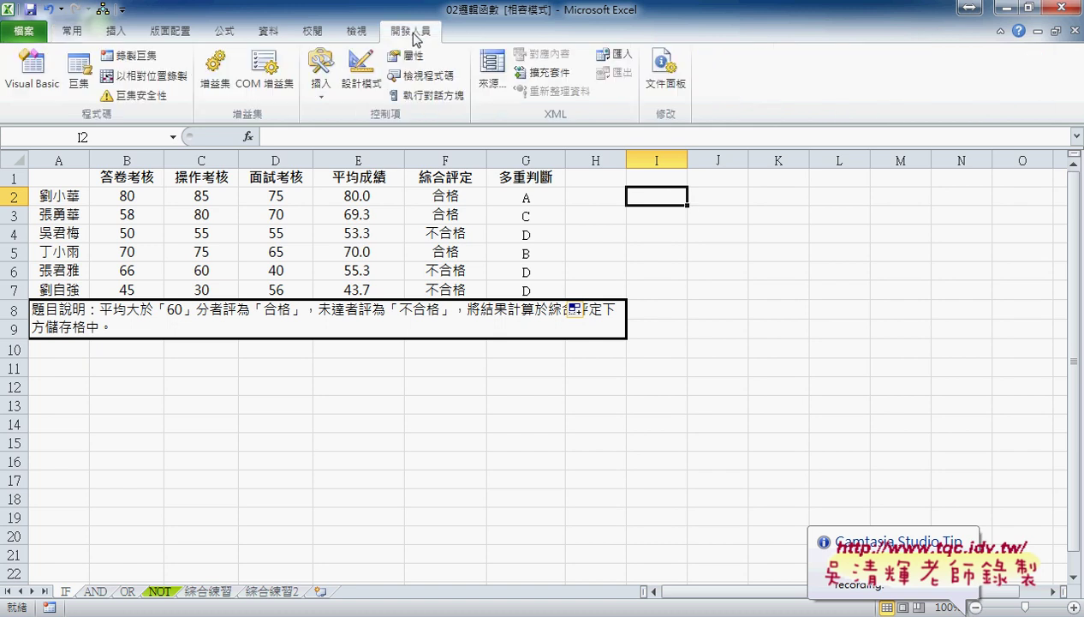
{"action": "left_click", "coordinate": [33, 78]}
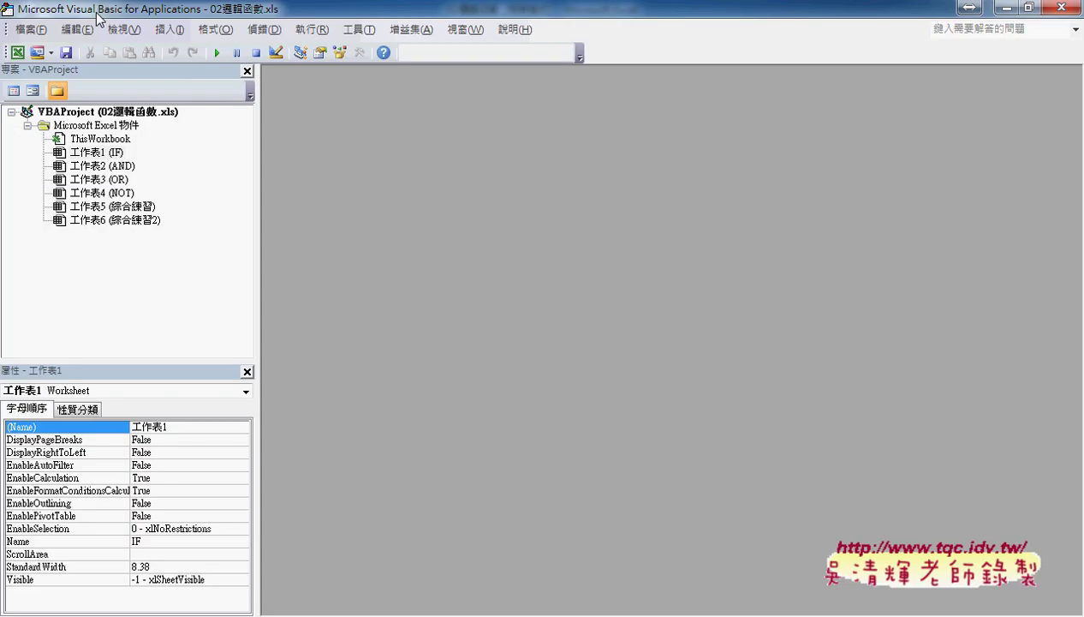
{"action": "mouse_move", "coordinate": [96, 15]}
{"action": "left_mouse_down"}
{"action": "mouse_move", "coordinate": [282, 127]}
{"action": "mouse_move", "coordinate": [682, 103]}
{"action": "left_mouse_up"}
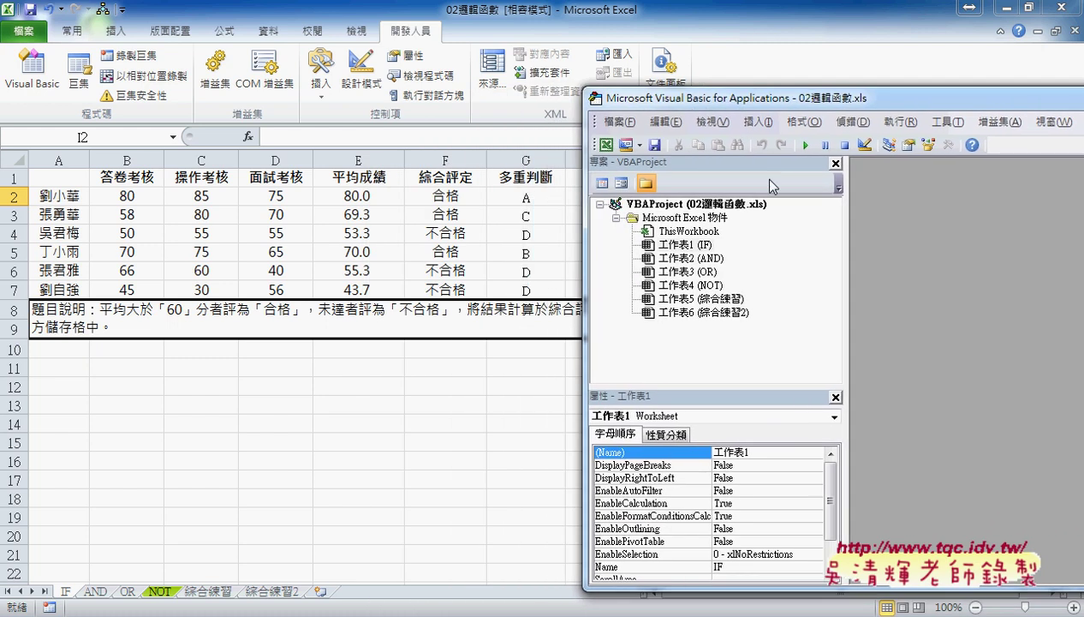
{"action": "left_click_drag", "start_coordinate": [840, 248], "coordinate": [738, 235]}
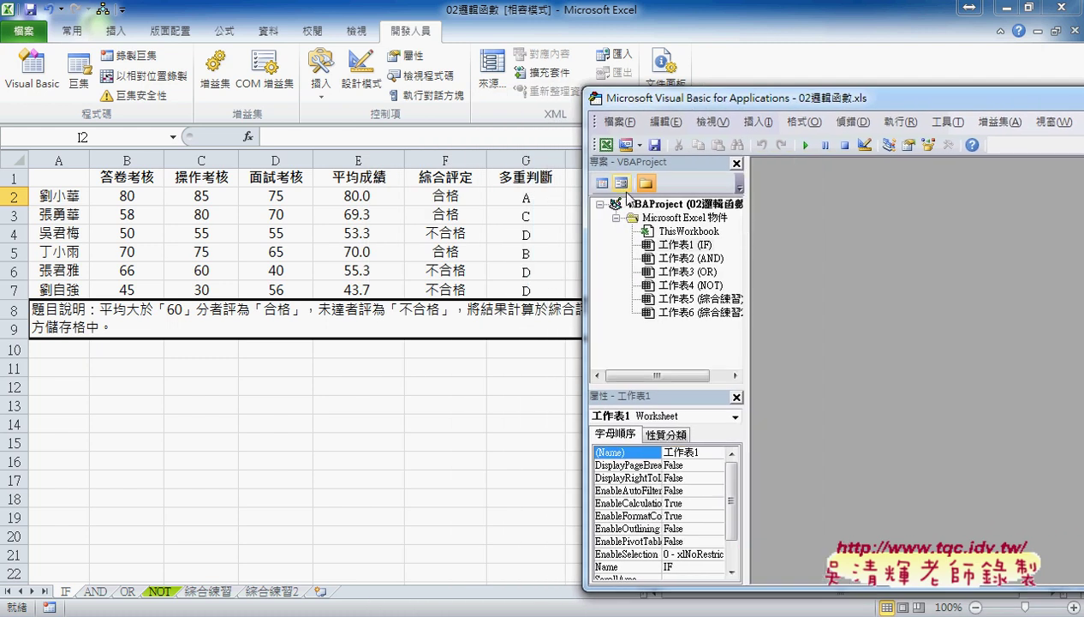
{"action": "left_click_drag", "start_coordinate": [671, 100], "coordinate": [727, 93]}
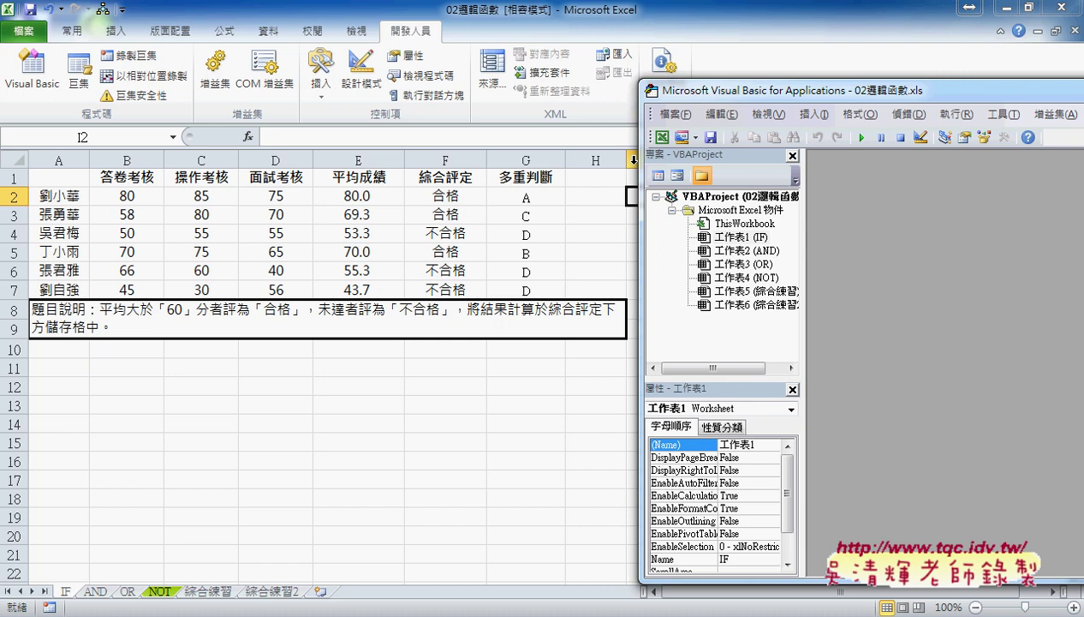
{"action": "left_click", "coordinate": [584, 178]}
Step: Enter the heading VBA in H1, select H2:H7, then return to the VBA editor
{"action": "type", "text": "V"}
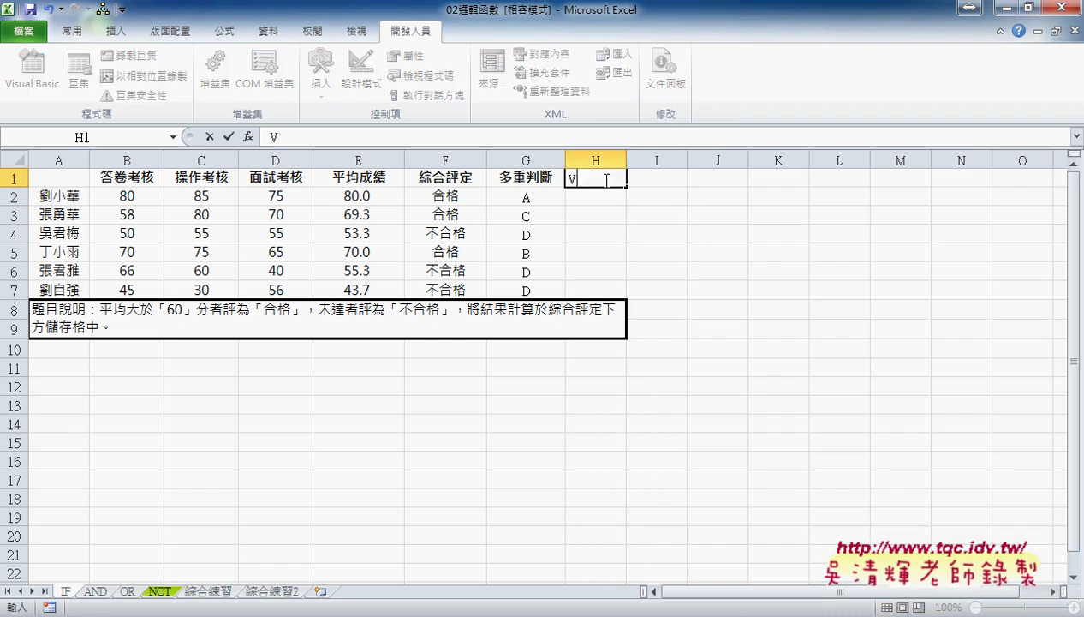
{"action": "type", "text": "BA"}
{"action": "left_click", "coordinate": [588, 246]}
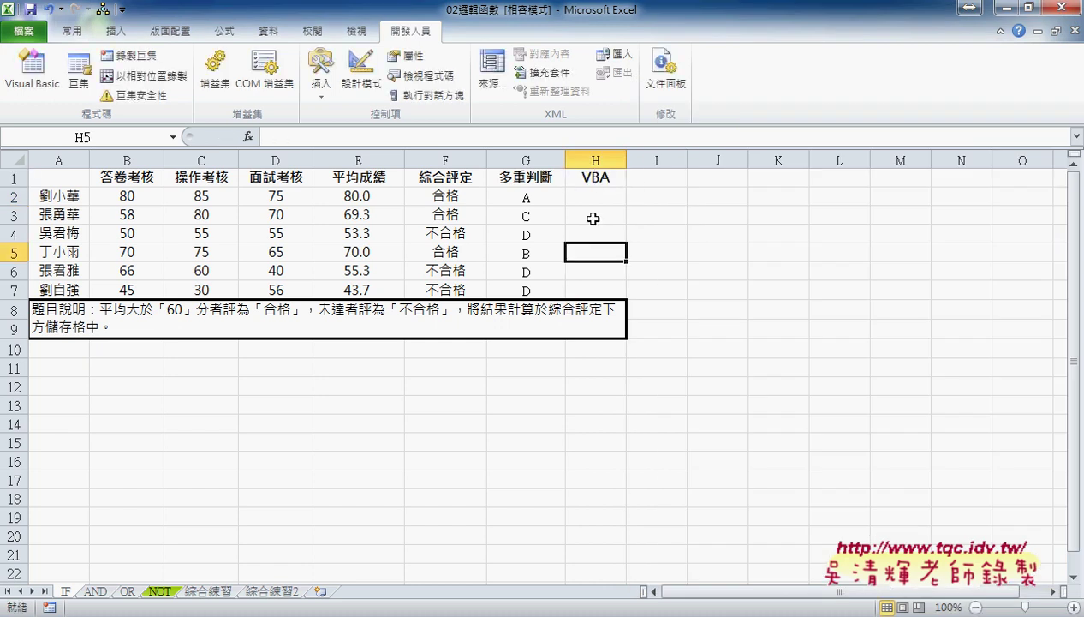
{"action": "left_click_drag", "start_coordinate": [602, 197], "coordinate": [607, 291]}
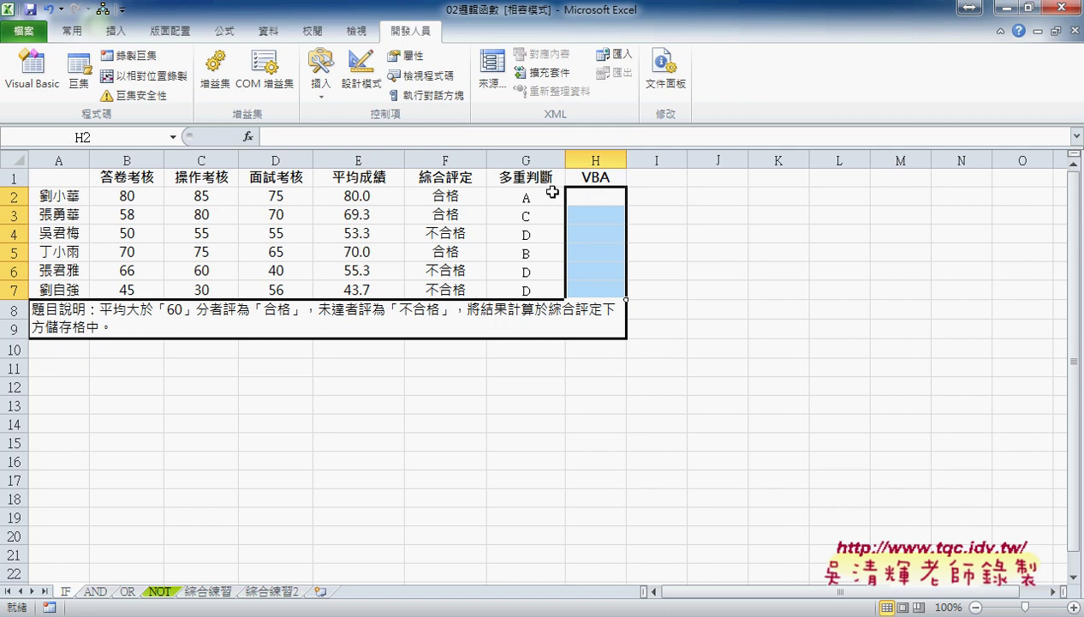
{"action": "left_click_drag", "start_coordinate": [600, 197], "coordinate": [597, 281]}
{"action": "left_click", "coordinate": [605, 192]}
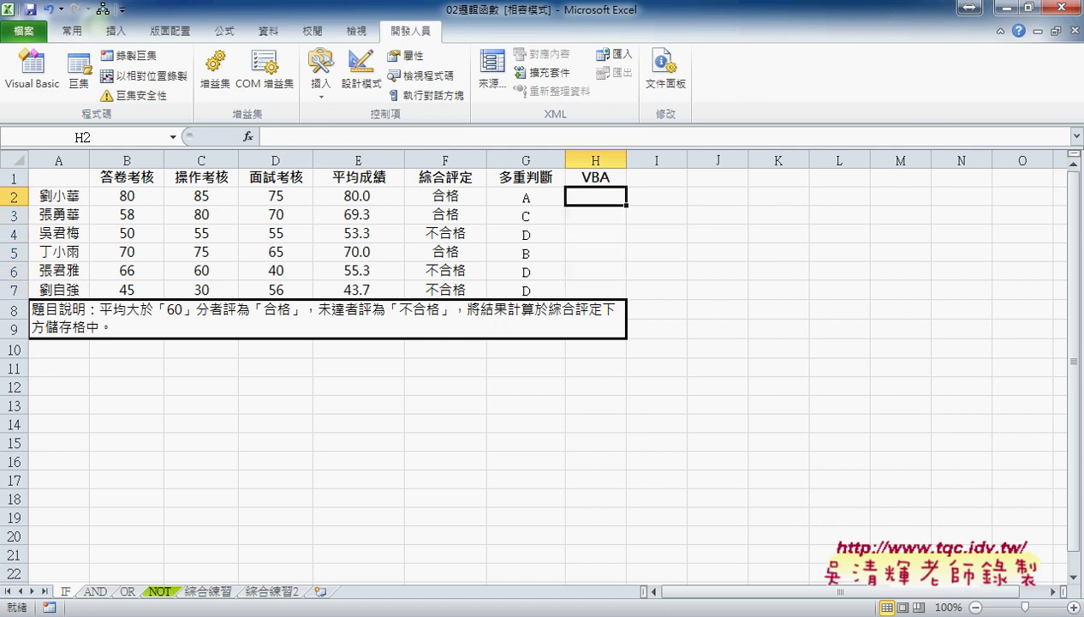
{"action": "left_click", "coordinate": [373, 560]}
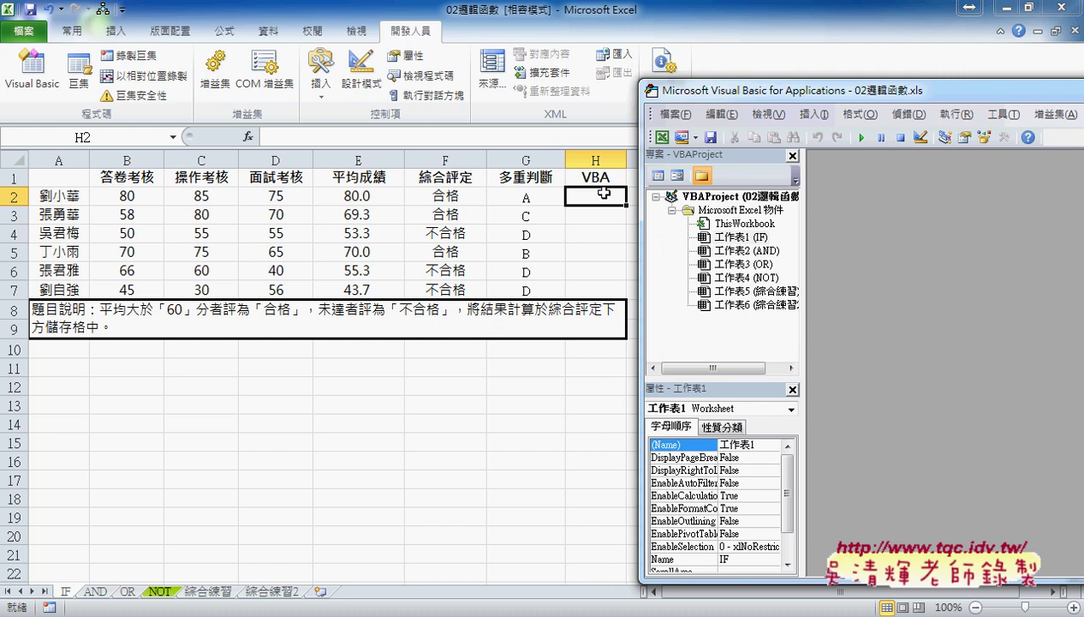
Step: Insert a new standard module, Module1, into the workbook's VBA project
{"action": "left_click_drag", "start_coordinate": [792, 202], "coordinate": [782, 202]}
{"action": "right_click", "coordinate": [728, 199]}
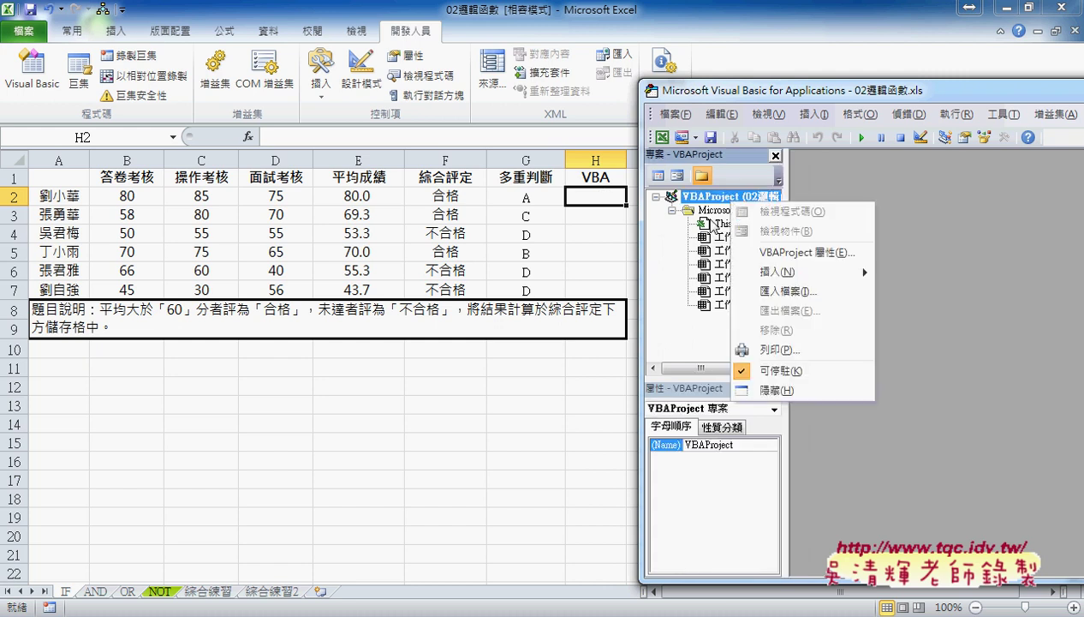
{"action": "left_click", "coordinate": [728, 236]}
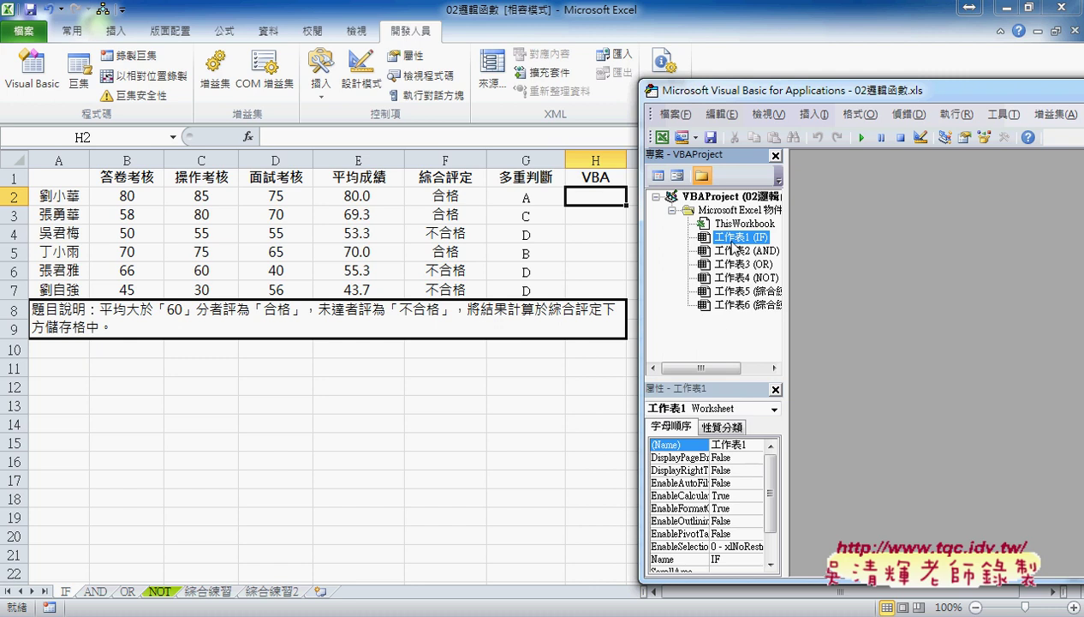
{"action": "right_click", "coordinate": [728, 209]}
{"action": "mouse_move", "coordinate": [796, 284]}
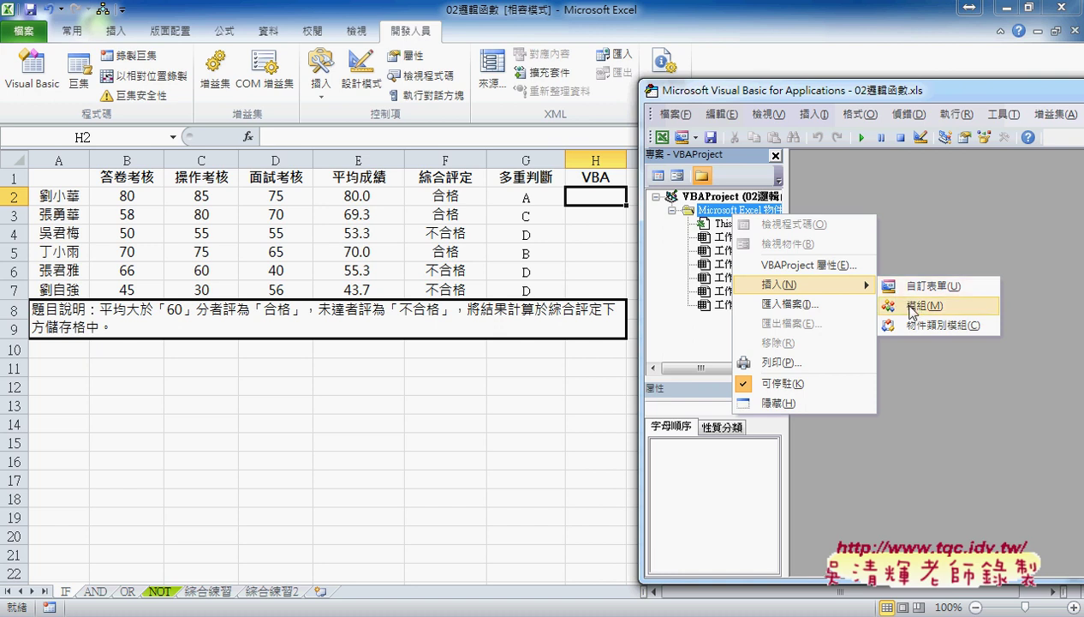
{"action": "left_click", "coordinate": [915, 306]}
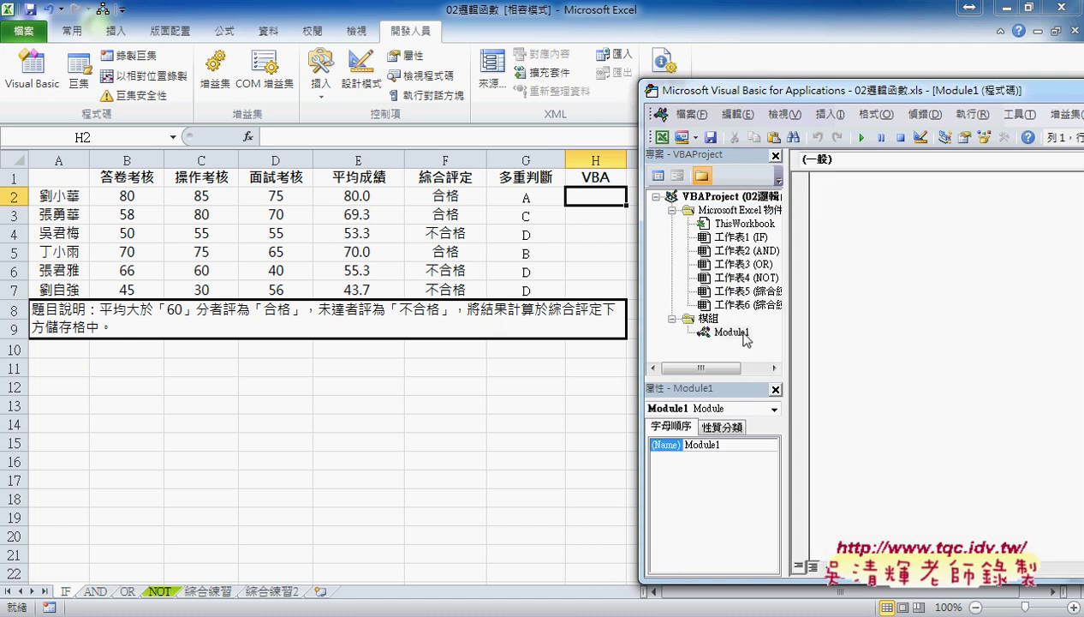
Step: Insert a second module, Module2, and shorten the project tree
{"action": "right_click", "coordinate": [747, 293]}
{"action": "mouse_move", "coordinate": [794, 368]}
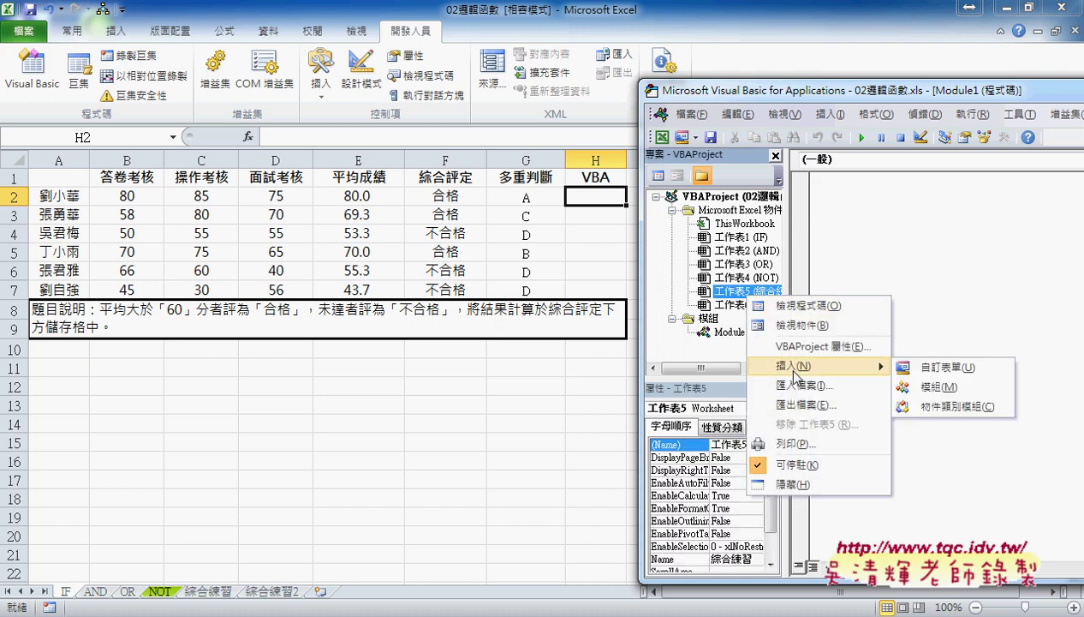
{"action": "left_click", "coordinate": [940, 387]}
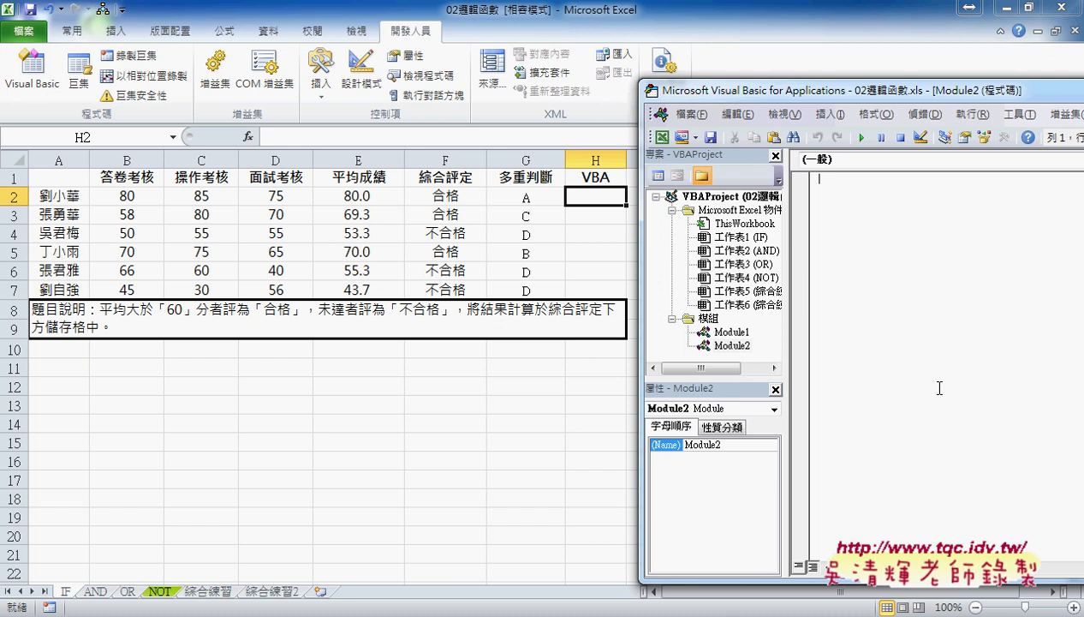
{"action": "left_click_drag", "start_coordinate": [756, 381], "coordinate": [756, 321]}
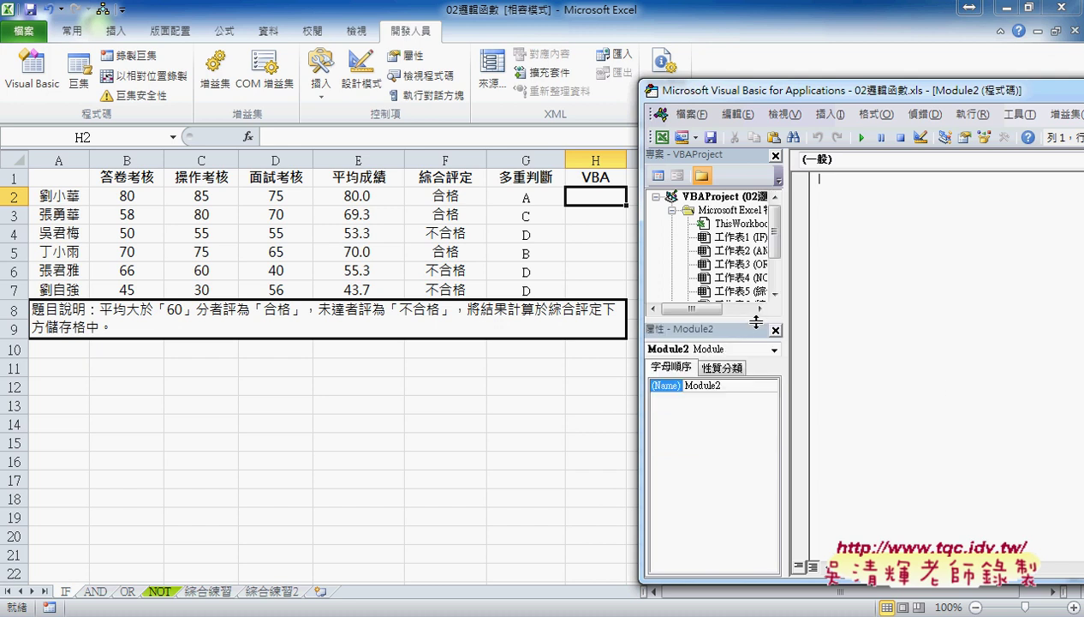
Step: Remove Module2 from the project without exporting it
{"action": "right_click", "coordinate": [741, 254]}
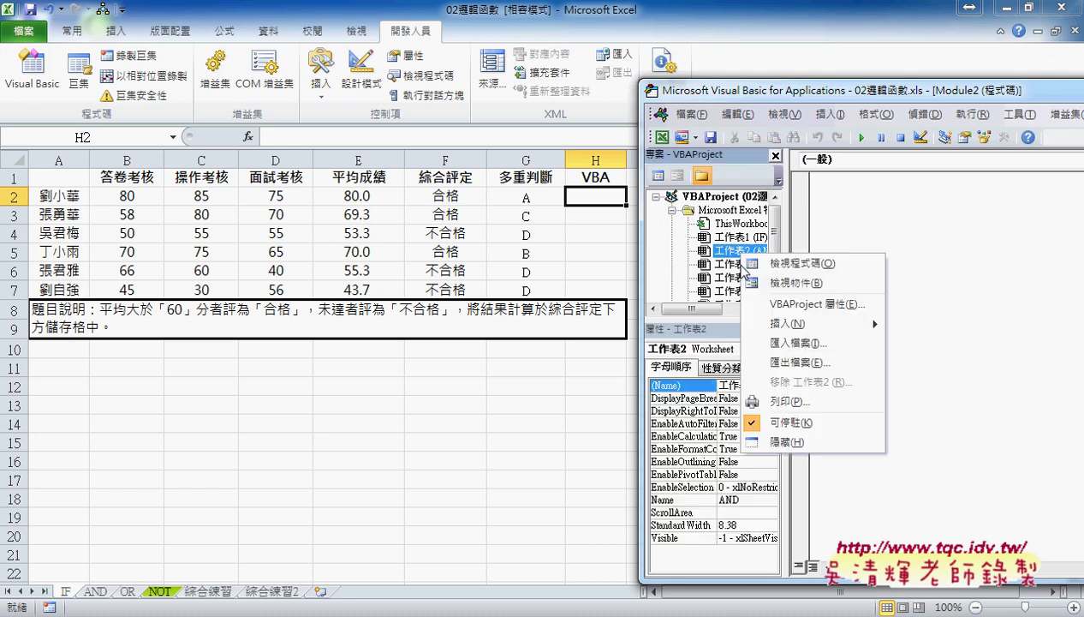
{"action": "mouse_move", "coordinate": [770, 326]}
{"action": "left_click_drag", "start_coordinate": [698, 319], "coordinate": [713, 439]}
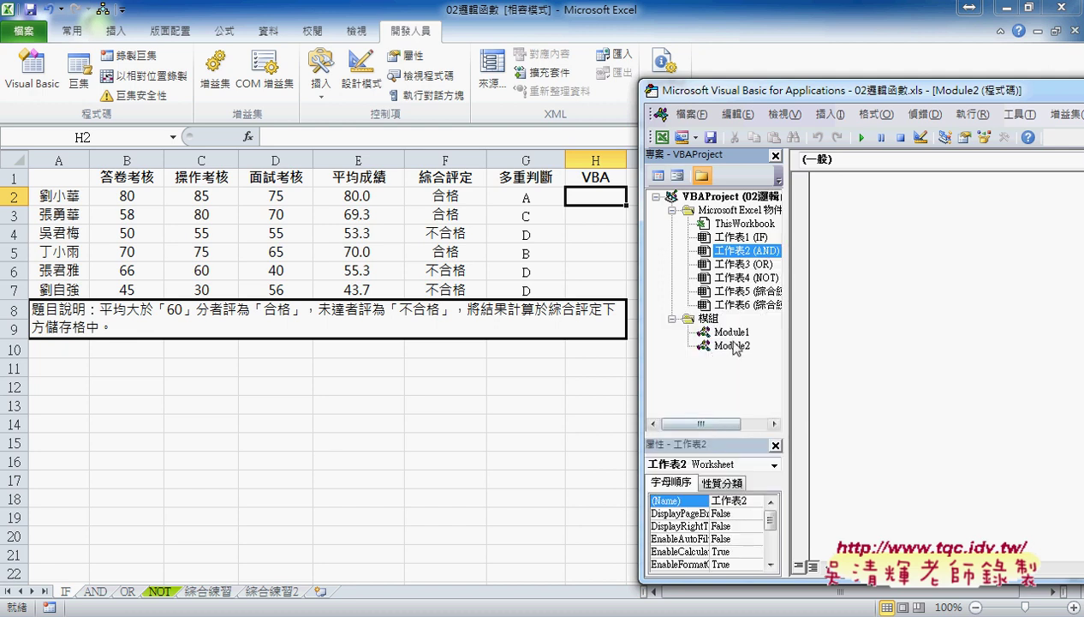
{"action": "right_click", "coordinate": [732, 346]}
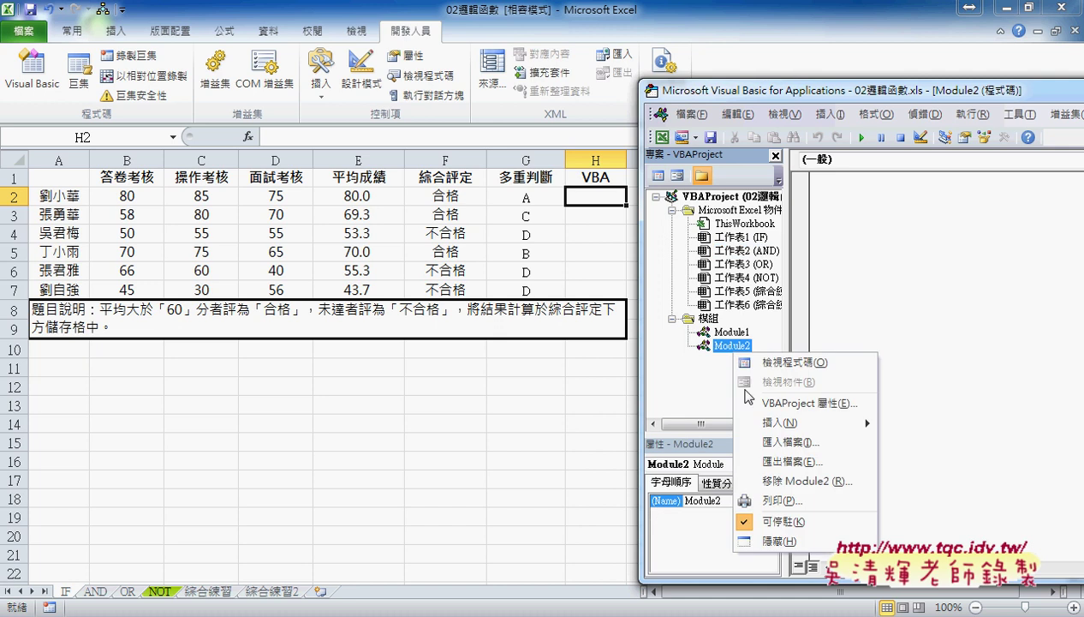
{"action": "left_click", "coordinate": [784, 481]}
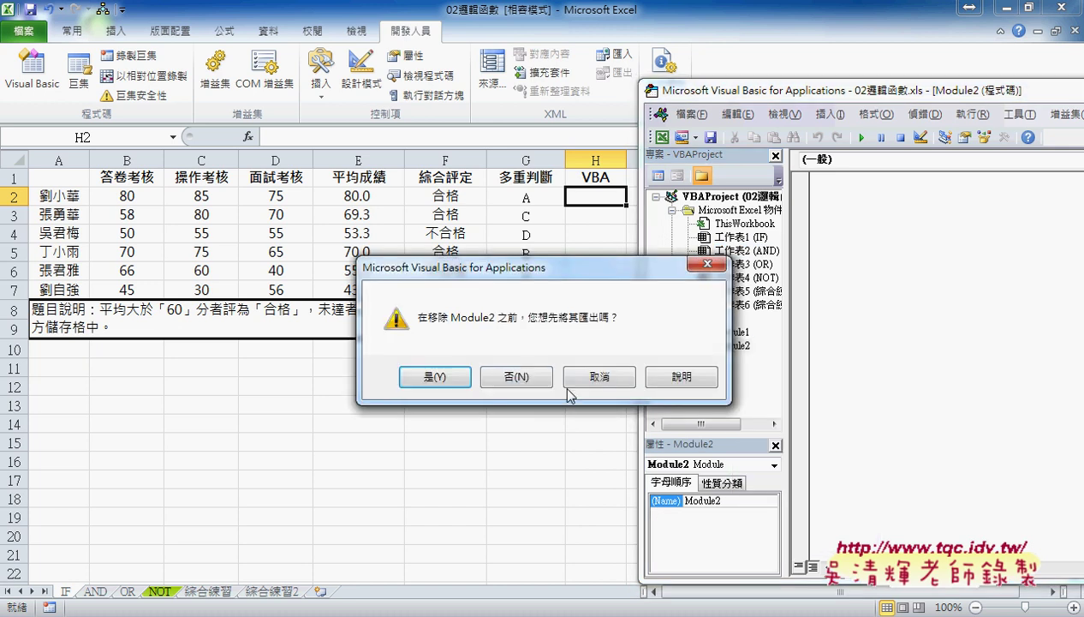
{"action": "left_click", "coordinate": [533, 377]}
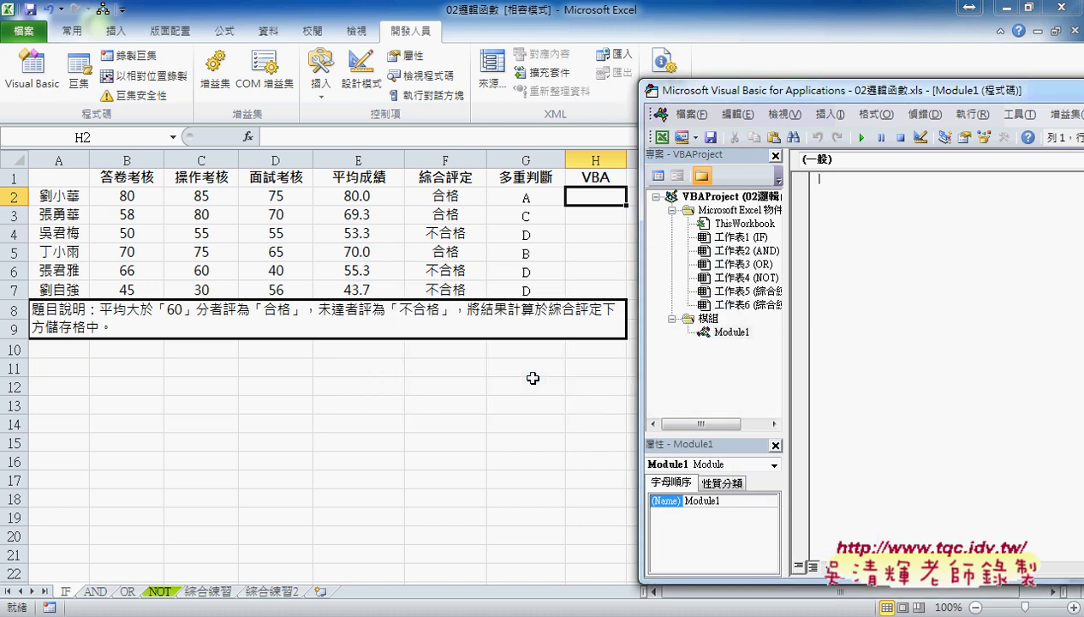
{"action": "left_click", "coordinate": [740, 338]}
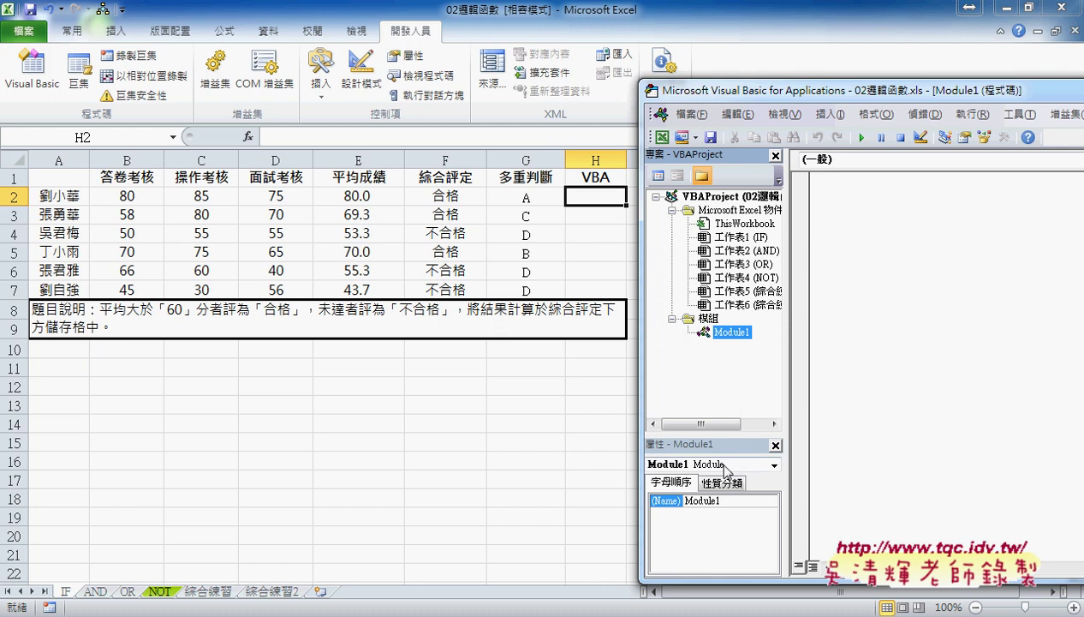
{"action": "left_click_drag", "start_coordinate": [718, 495], "coordinate": [690, 496]}
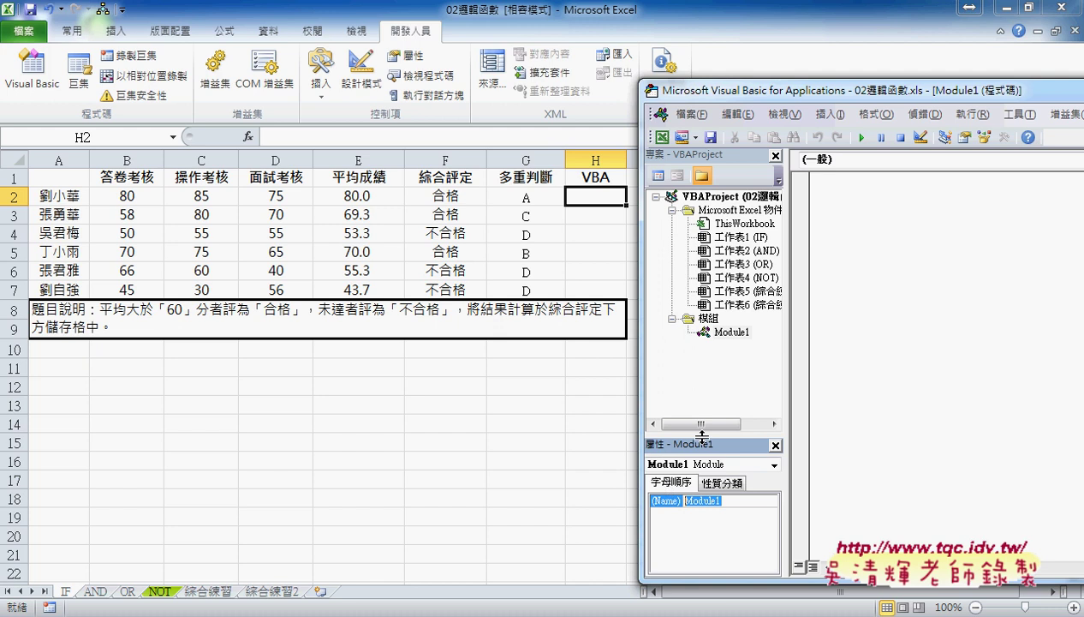
{"action": "left_click_drag", "start_coordinate": [692, 435], "coordinate": [705, 368]}
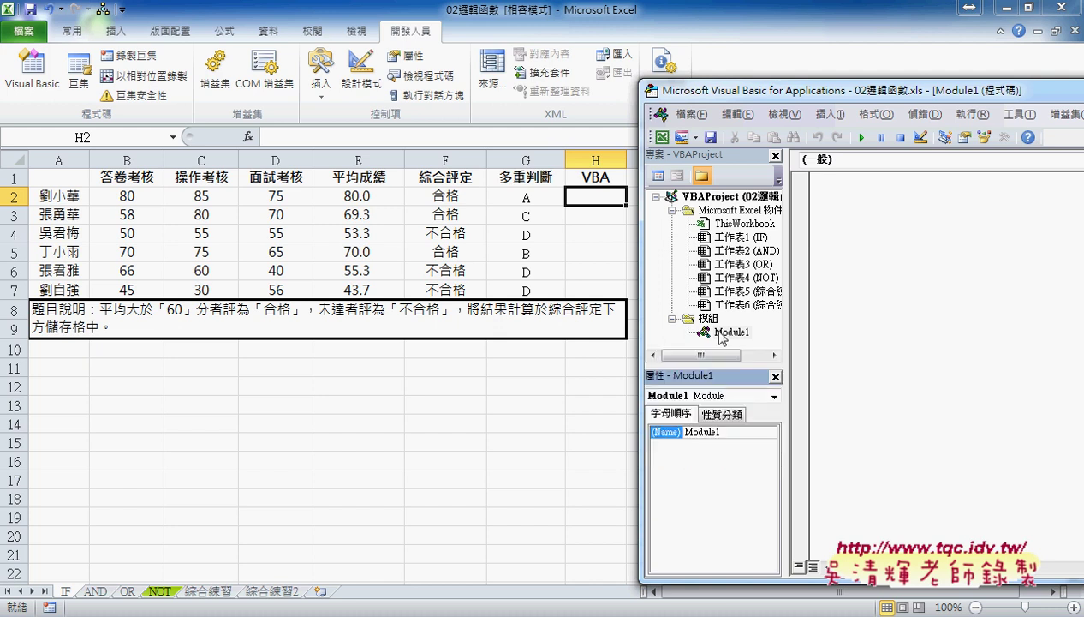
{"action": "left_click", "coordinate": [854, 285]}
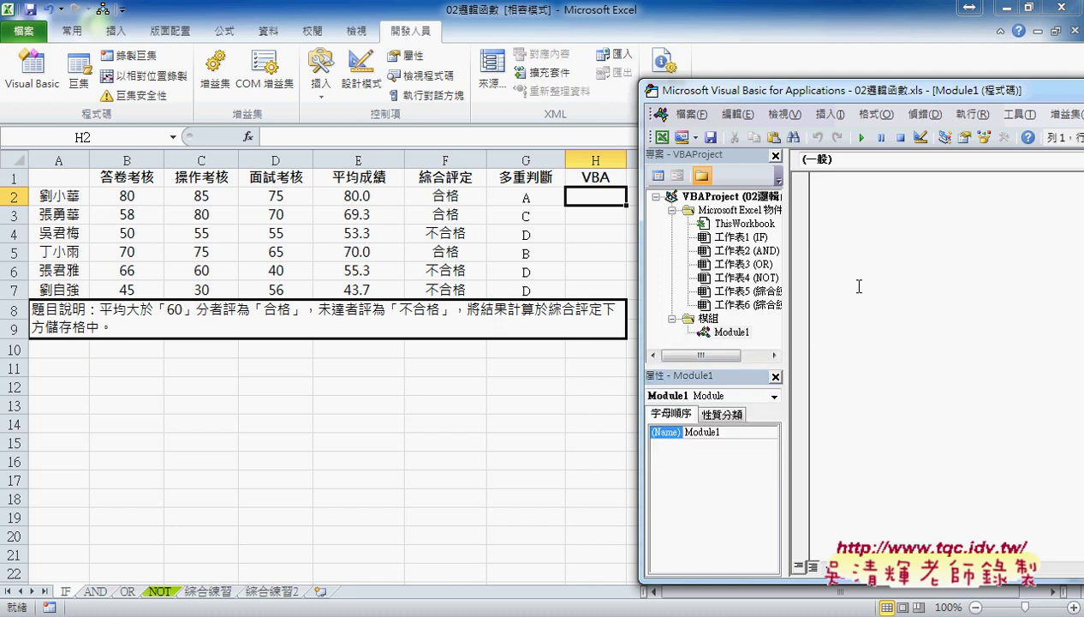
{"action": "left_click_drag", "start_coordinate": [740, 96], "coordinate": [825, 101]}
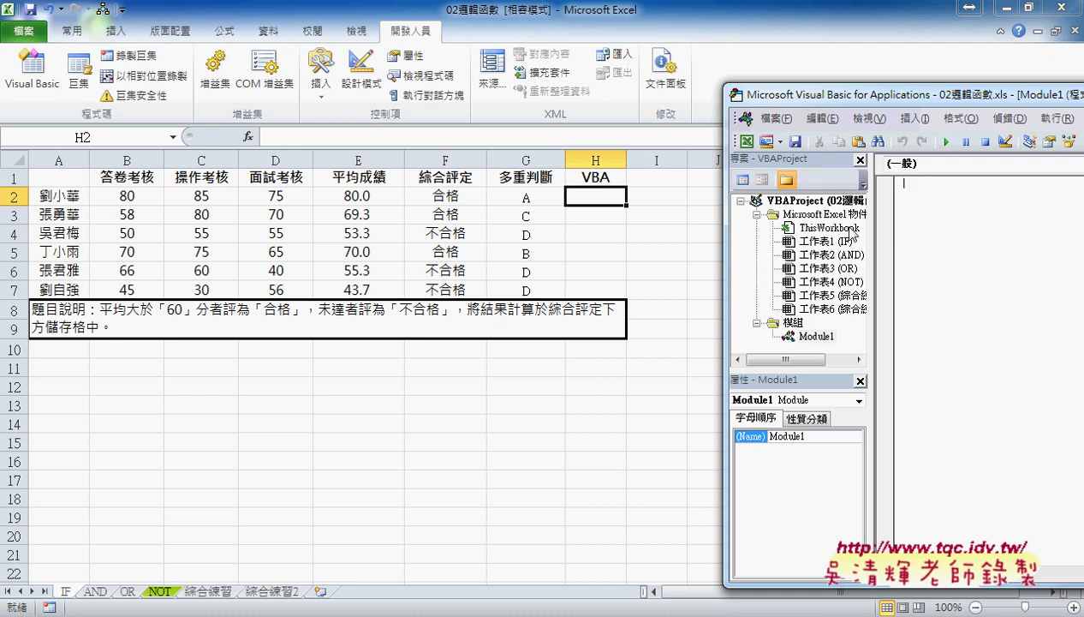
Step: Insert a Public Sub procedure named 成績 into Module1
{"action": "left_click_drag", "start_coordinate": [882, 96], "coordinate": [791, 94]}
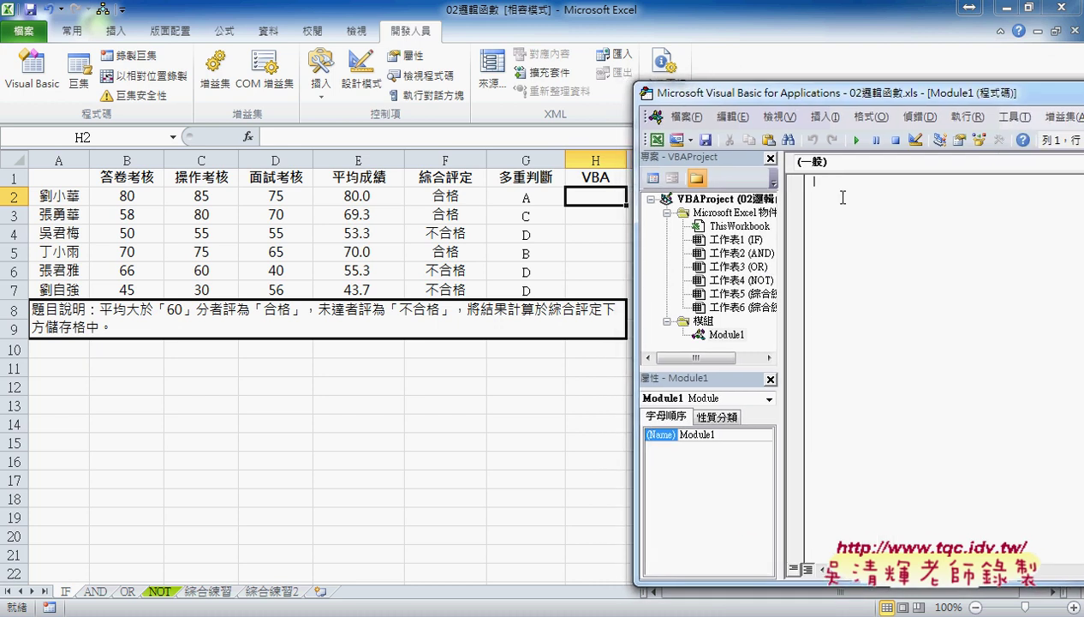
{"action": "left_click", "coordinate": [818, 123]}
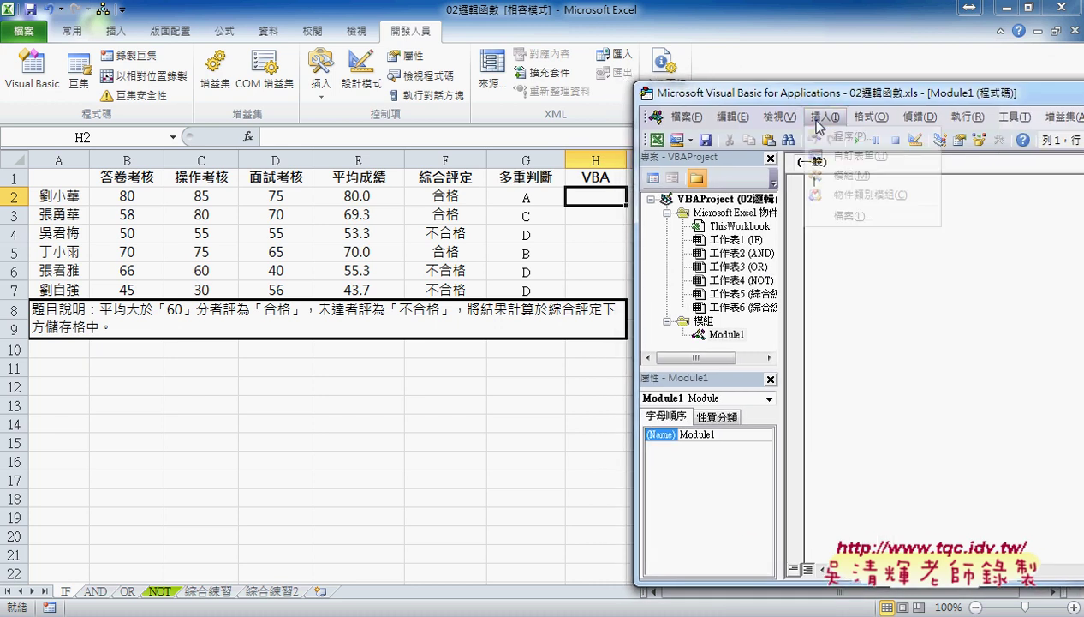
{"action": "left_click", "coordinate": [833, 137]}
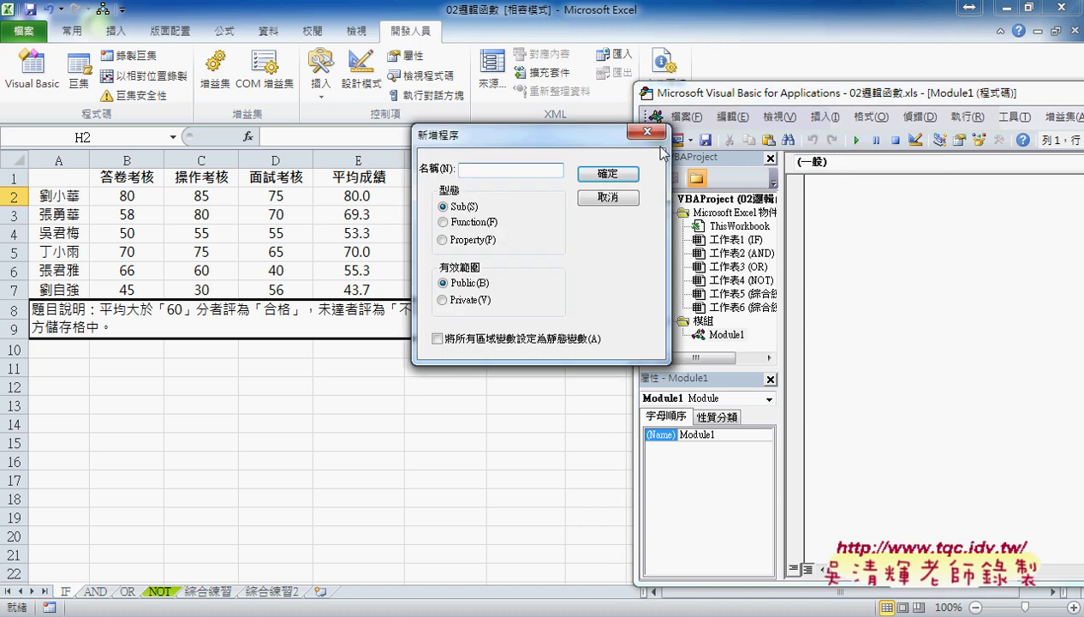
{"action": "left_click_drag", "start_coordinate": [595, 139], "coordinate": [873, 197]}
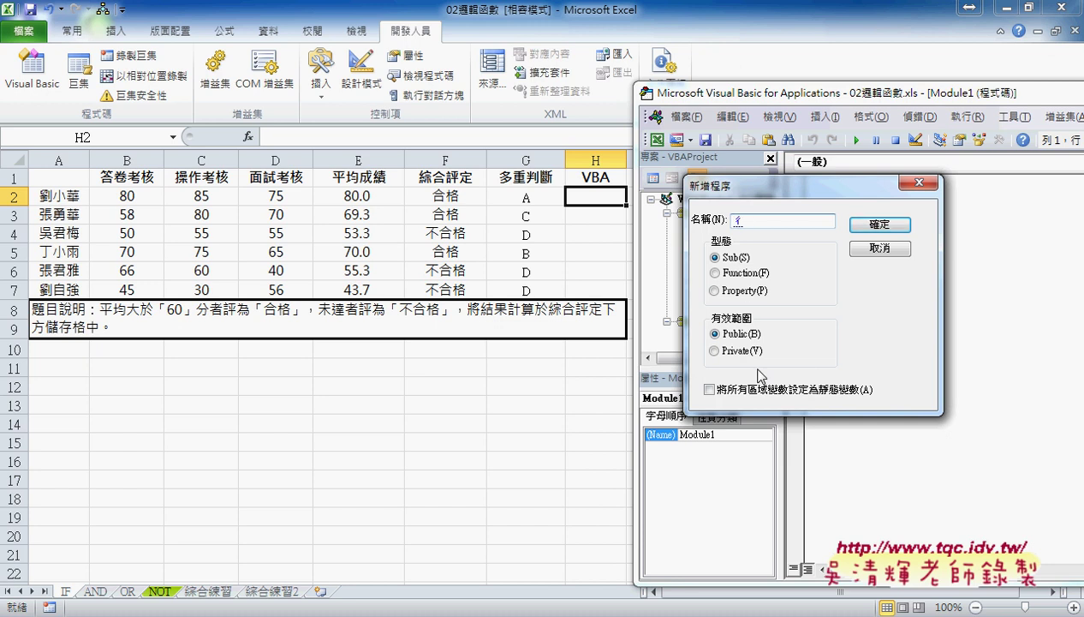
{"action": "type", "text": "成績"}
{"action": "key", "text": "Return"}
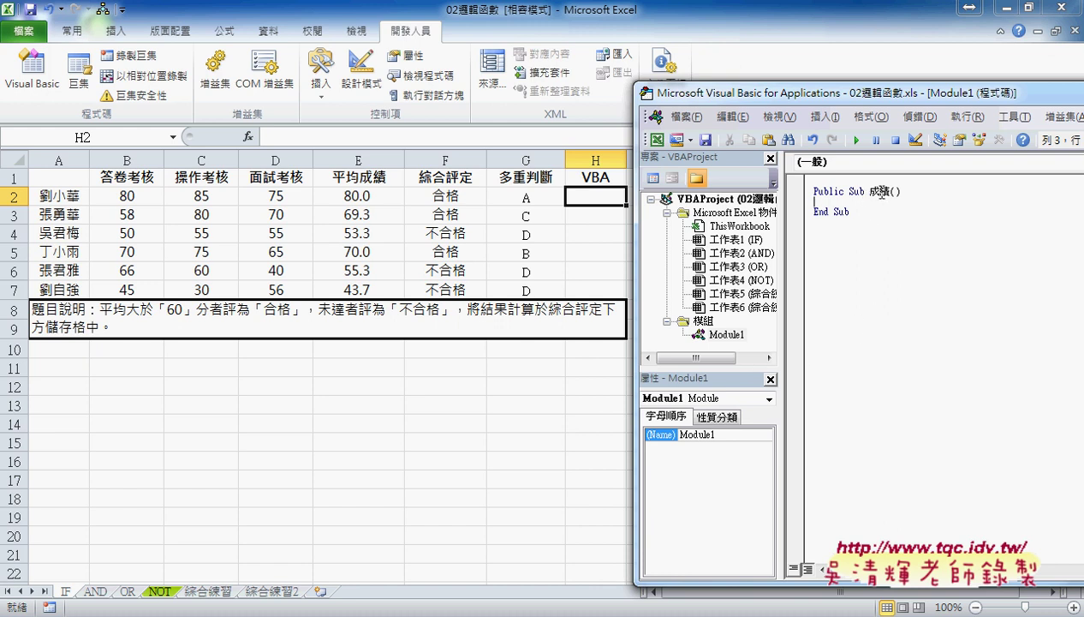
{"action": "left_click", "coordinate": [1014, 117]}
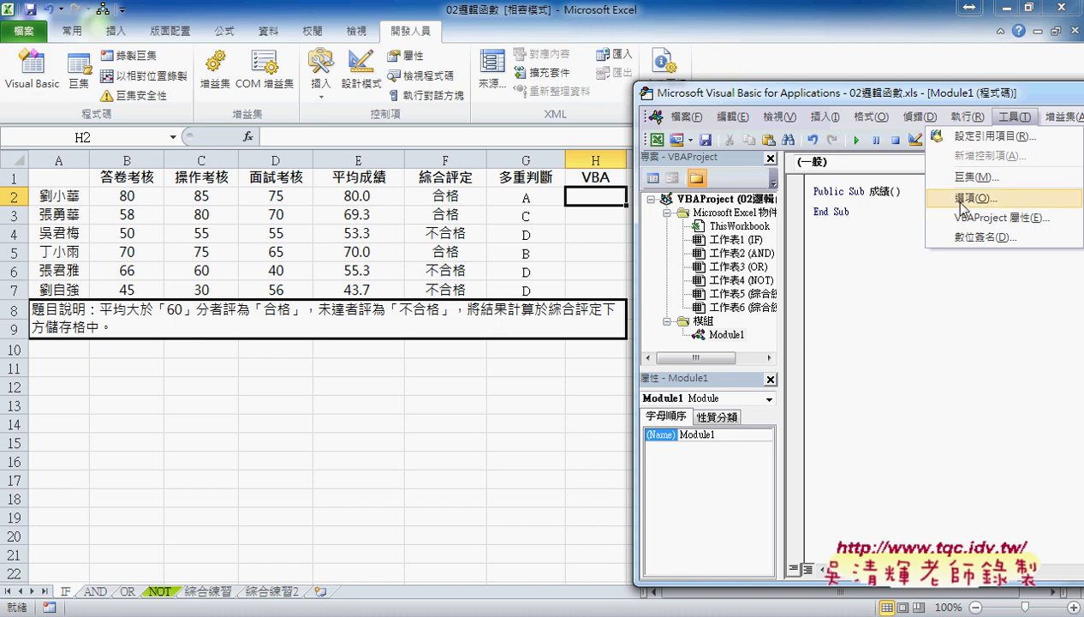
Step: Set the code editor font size to 12 in the Editor Format options
{"action": "left_click_drag", "start_coordinate": [989, 96], "coordinate": [880, 94]}
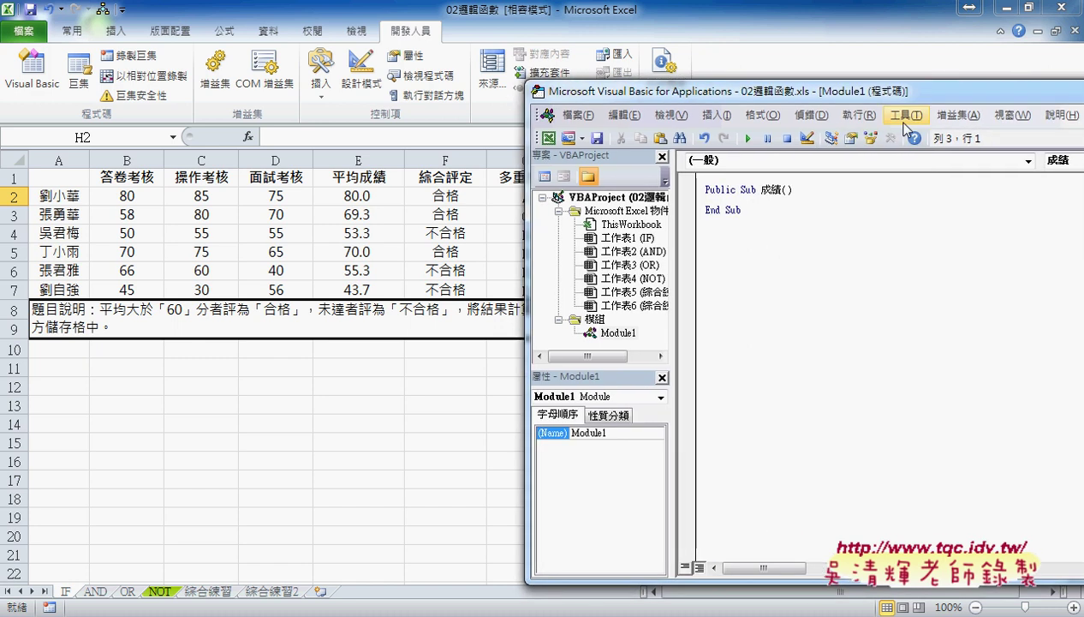
{"action": "left_click", "coordinate": [904, 120]}
{"action": "left_click", "coordinate": [905, 209]}
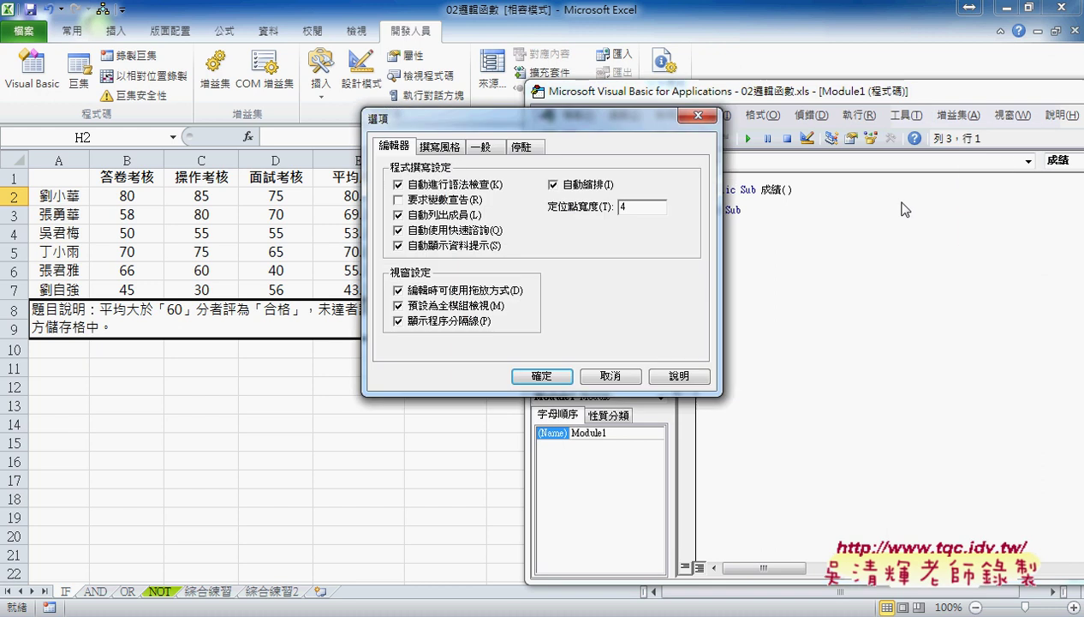
{"action": "left_click", "coordinate": [436, 148]}
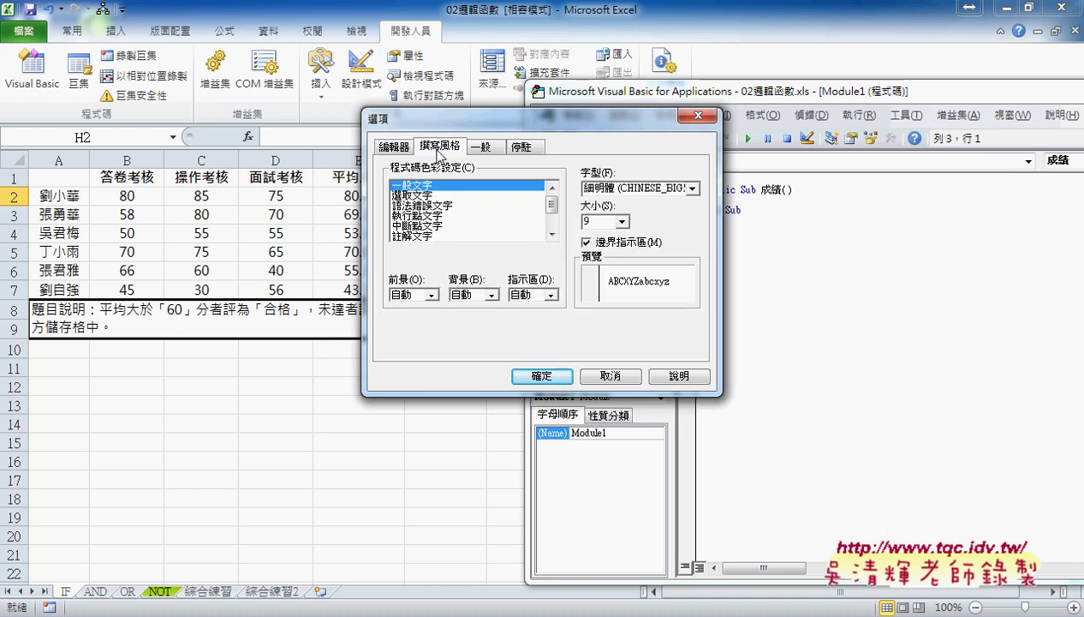
{"action": "left_click", "coordinate": [622, 221]}
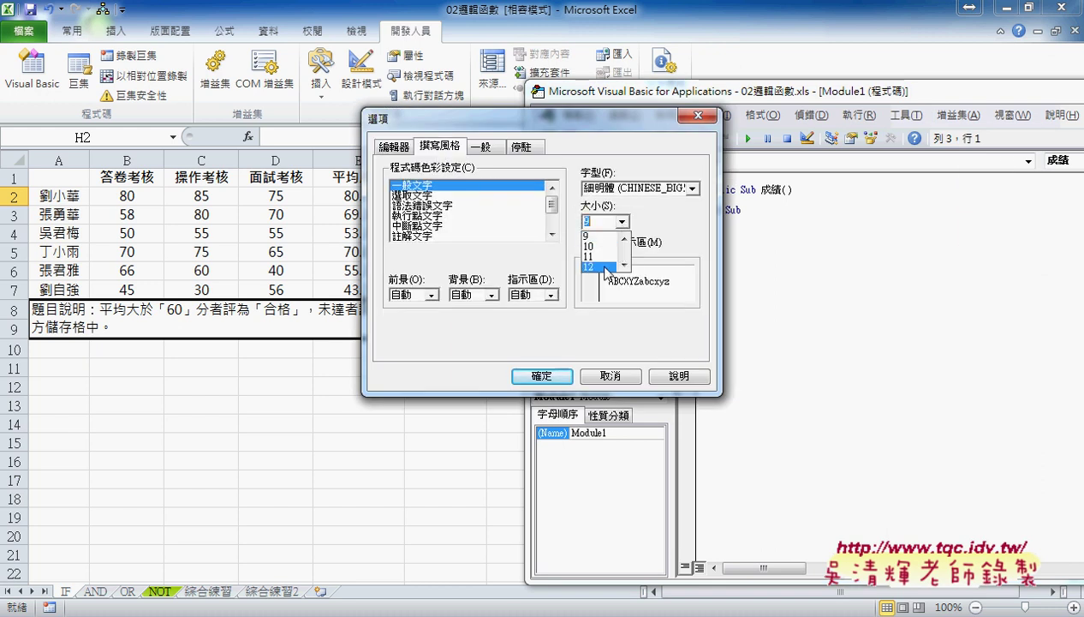
{"action": "left_click", "coordinate": [599, 268]}
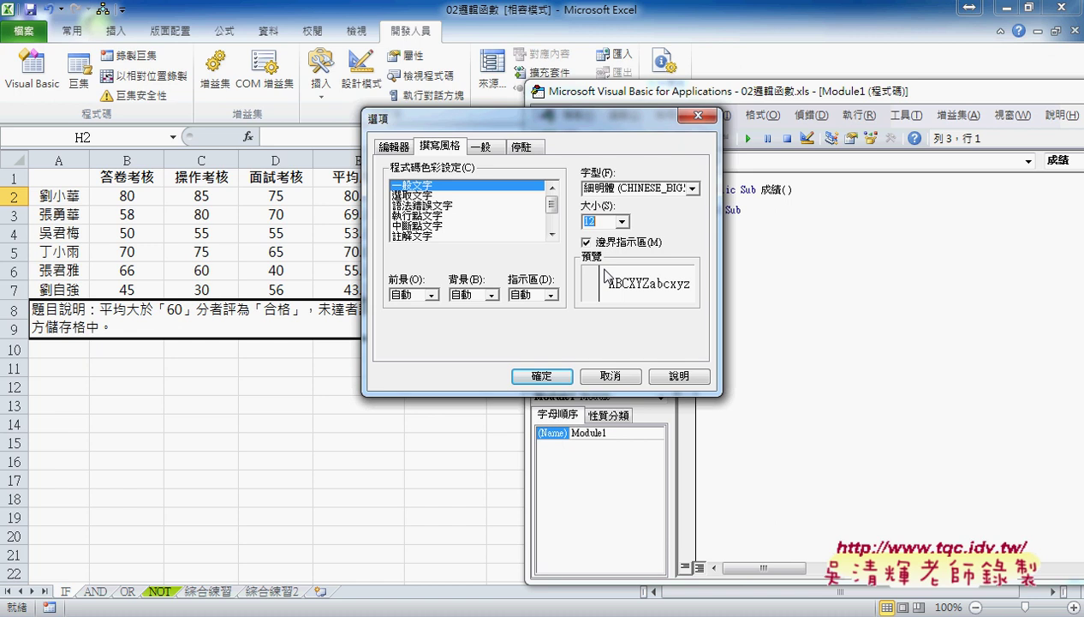
{"action": "left_click", "coordinate": [542, 377]}
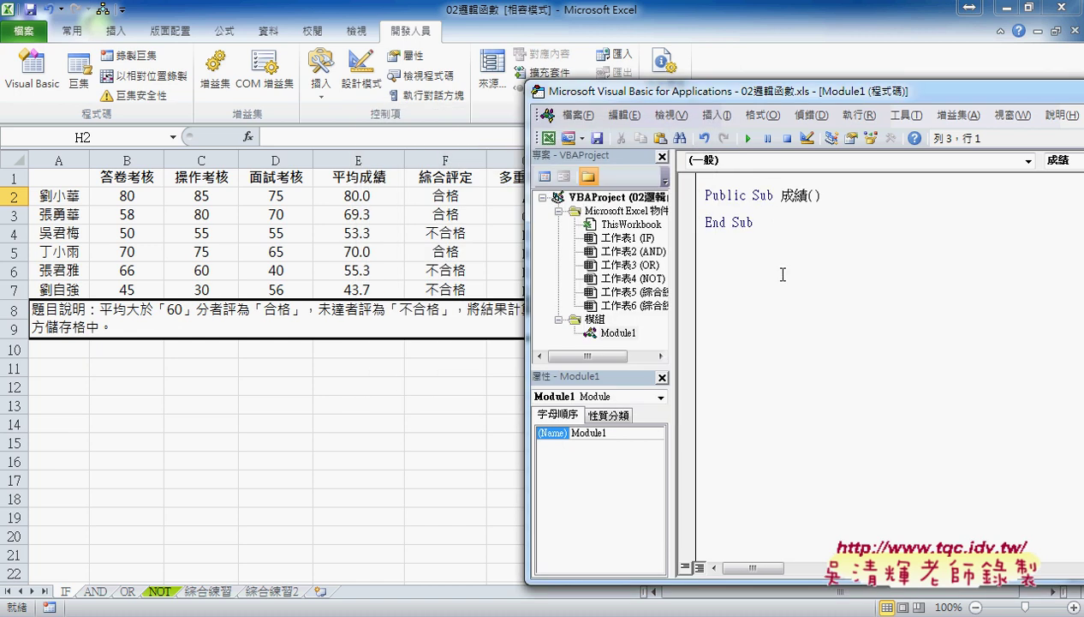
Step: Place the cursor inside 成績 and move the narrowed editor so columns G–H show
{"action": "double_click", "coordinate": [734, 225]}
{"action": "key", "text": "ctrl+a"}
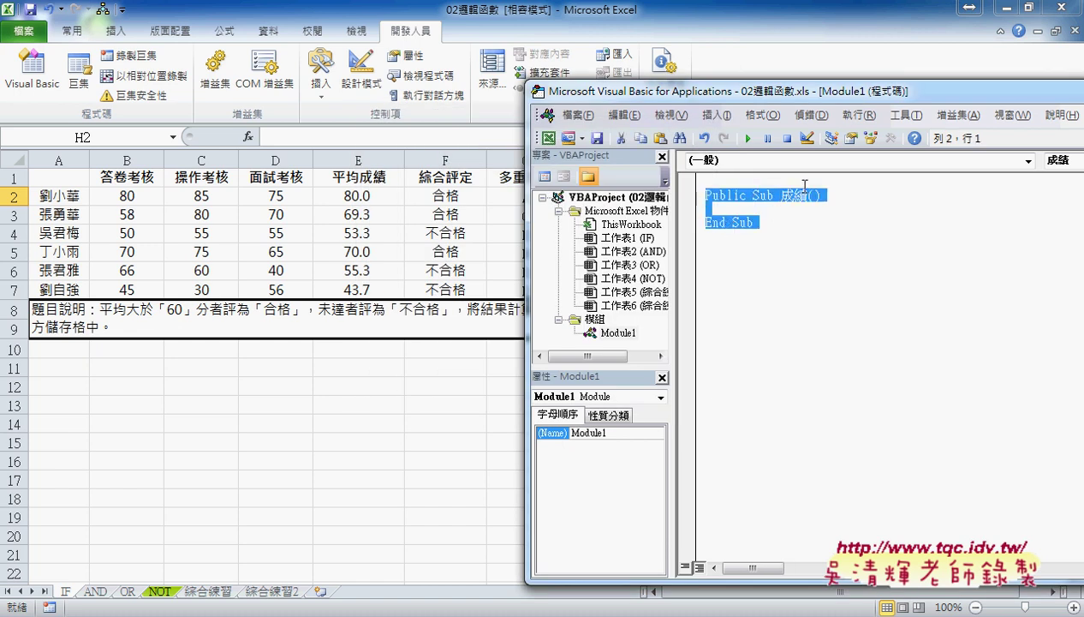
{"action": "left_click", "coordinate": [780, 180]}
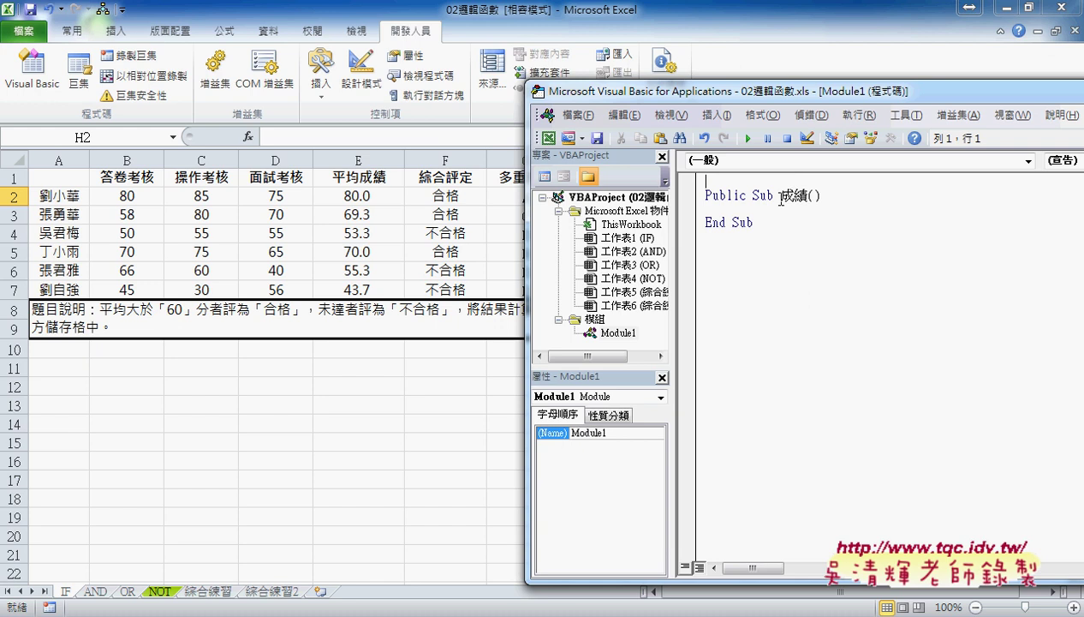
{"action": "left_click", "coordinate": [767, 211]}
{"action": "left_click_drag", "start_coordinate": [674, 224], "coordinate": [624, 224]}
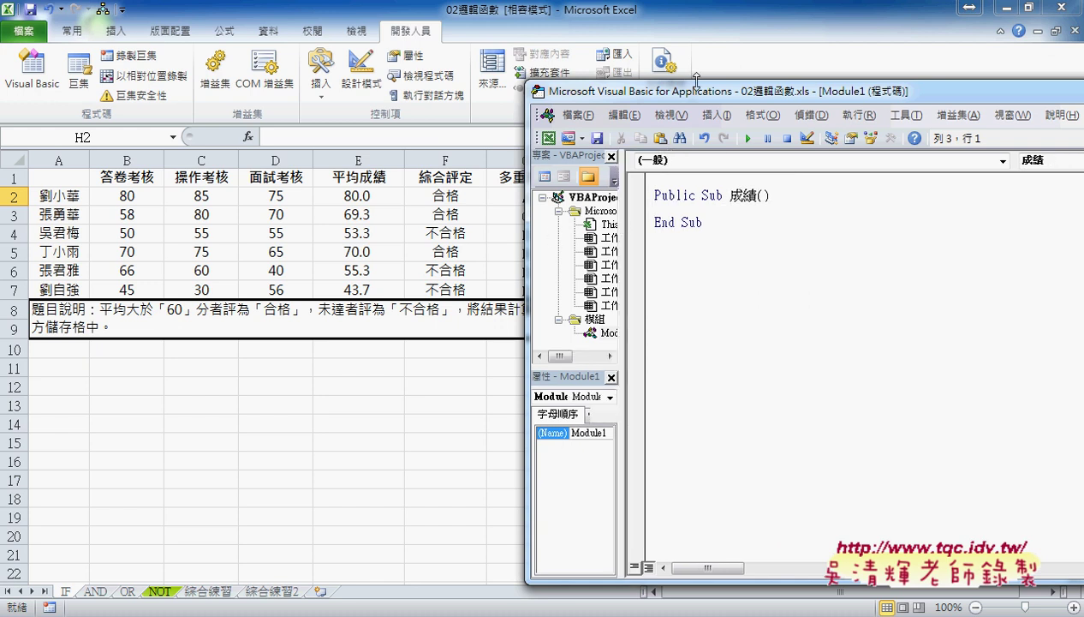
{"action": "left_click_drag", "start_coordinate": [699, 91], "coordinate": [817, 70]}
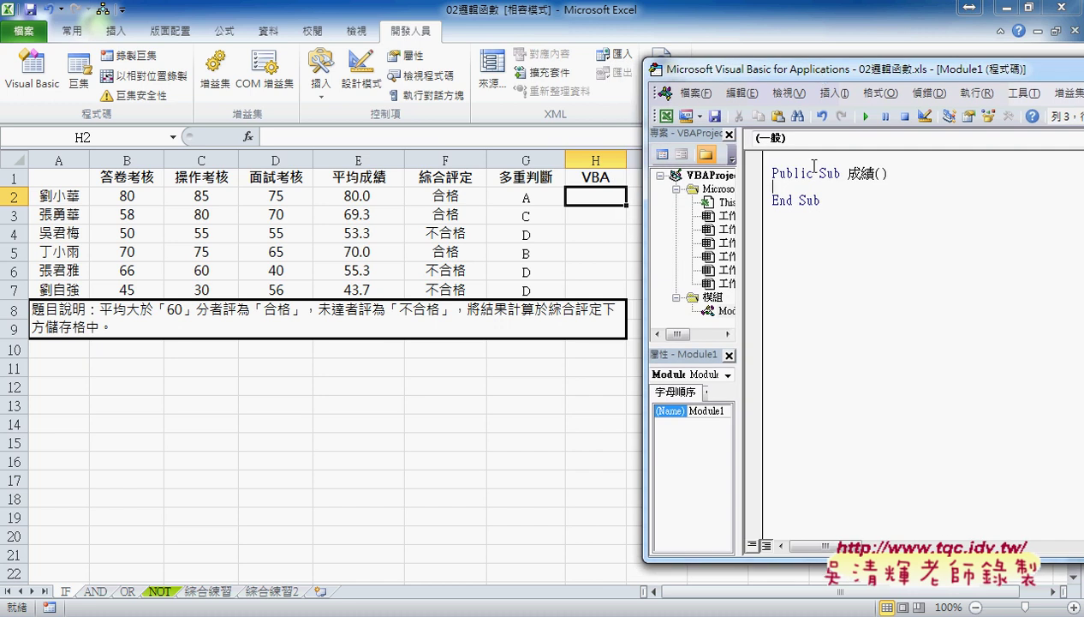
Step: Write an indented For i = 2 To 7 … Next loop in 成績 and start typing cells( inside it
{"action": "left_click", "coordinate": [781, 186]}
{"action": "key", "text": "Tab"}
{"action": "type", "text": "fo"}
{"action": "type", "text": "r i ="}
{"action": "type", "text": "2 To 7"}
{"action": "key", "text": "Return"}
{"action": "key", "text": "Return"}
{"action": "type", "text": "nex"}
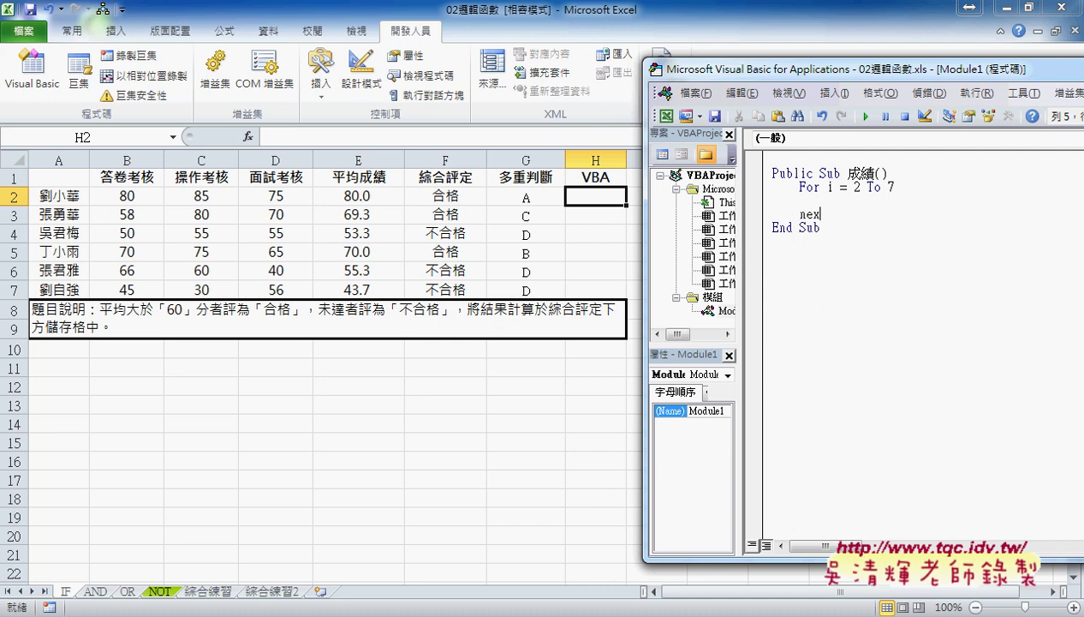
{"action": "type", "text": "t"}
{"action": "key", "text": "Up"}
{"action": "type", "text": "ce"}
{"action": "type", "text": "lls"}
{"action": "type", "text": "("}
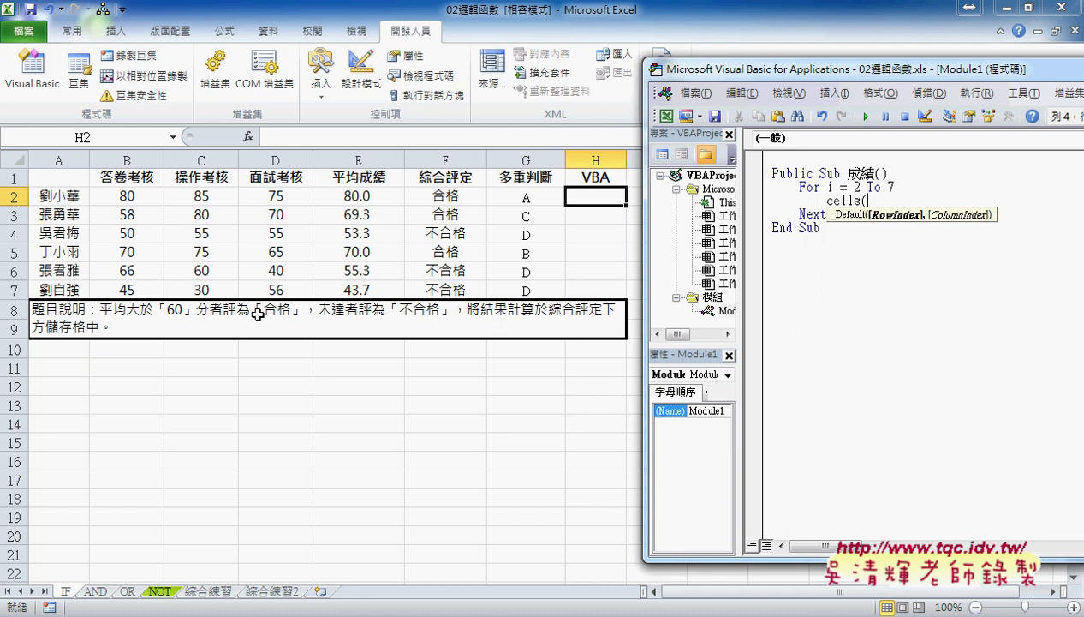
Step: Complete the loop line as Cells(i, "H") = "" and add an indented blank line below the For line
{"action": "type", "text": "i,"}
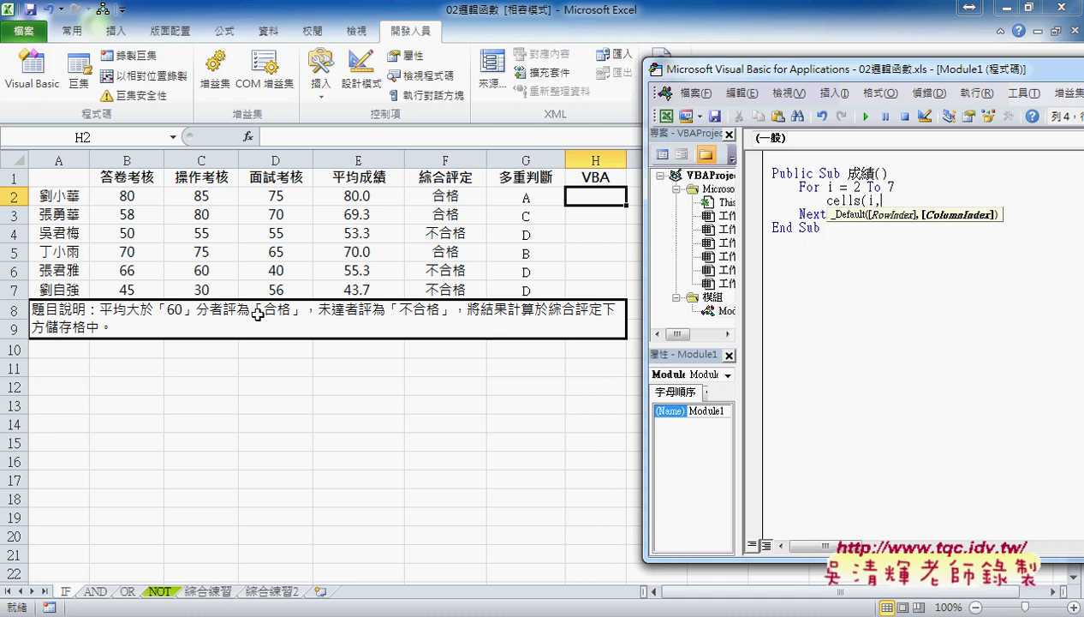
{"action": "type", "text": "\"H\""}
{"action": "type", "text": ")"}
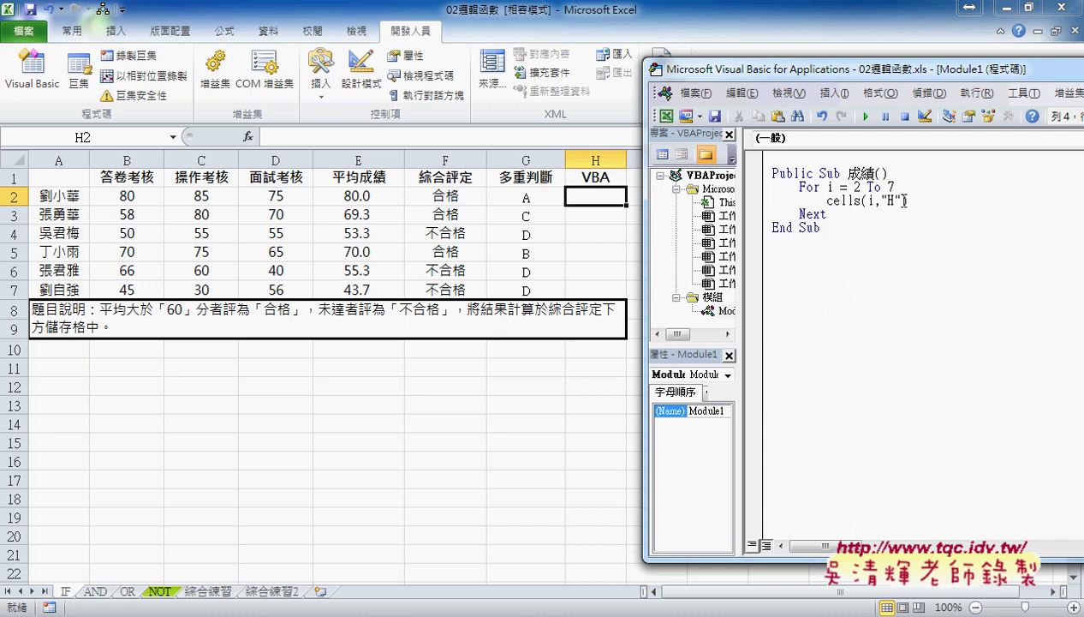
{"action": "left_click_drag", "start_coordinate": [904, 200], "coordinate": [880, 201]}
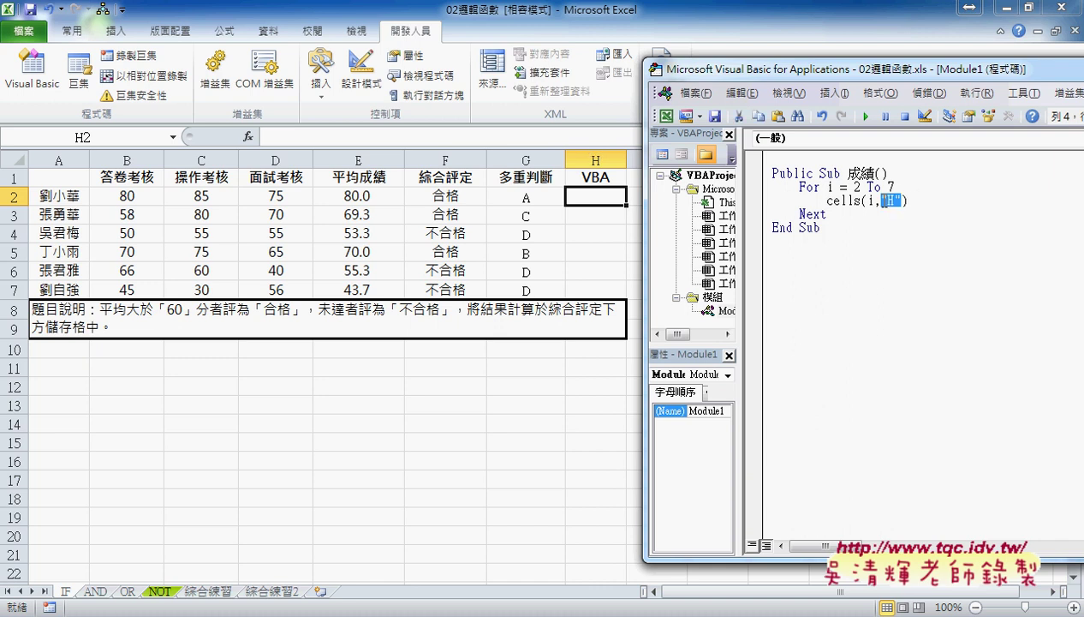
{"action": "left_click", "coordinate": [955, 221]}
{"action": "left_click", "coordinate": [533, 310]}
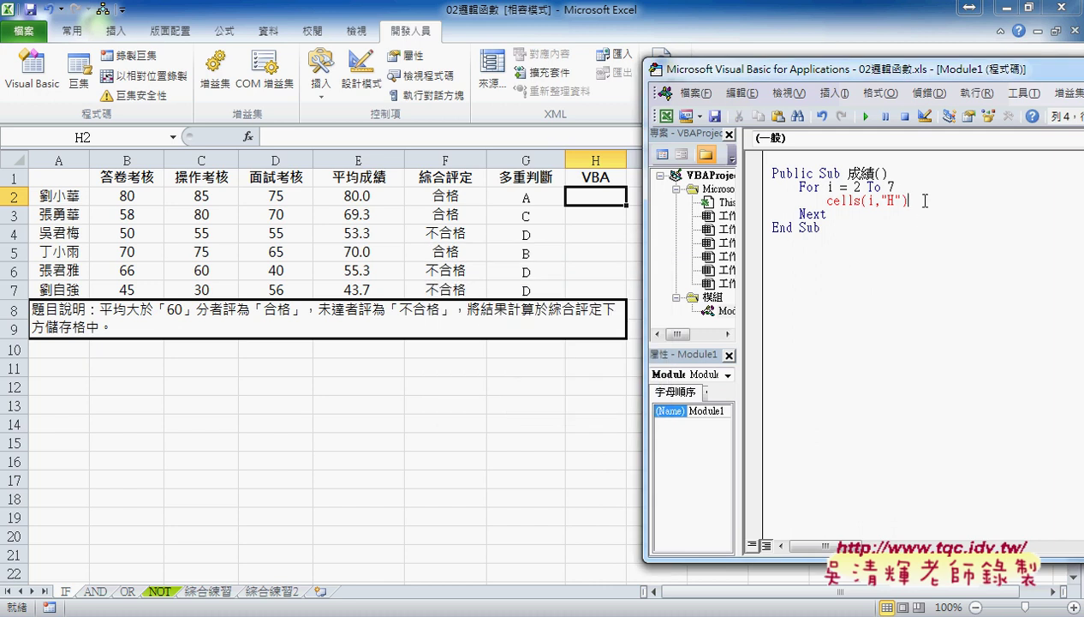
{"action": "type", "text": "="}
{"action": "type", "text": "\"\""}
{"action": "left_click_drag", "start_coordinate": [930, 200], "coordinate": [828, 200]}
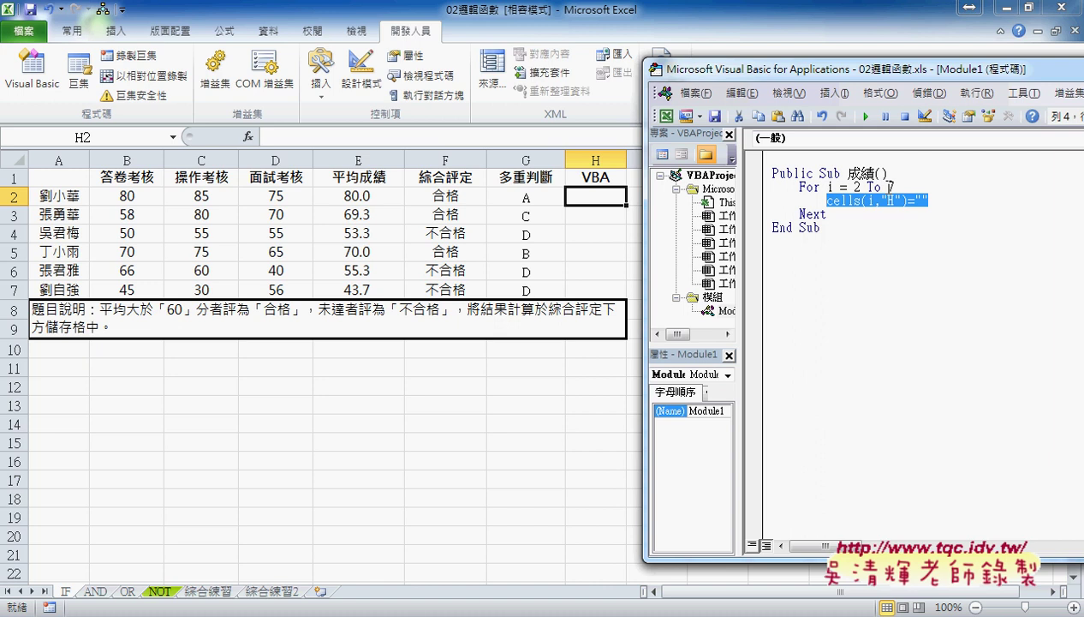
{"action": "left_click", "coordinate": [946, 187]}
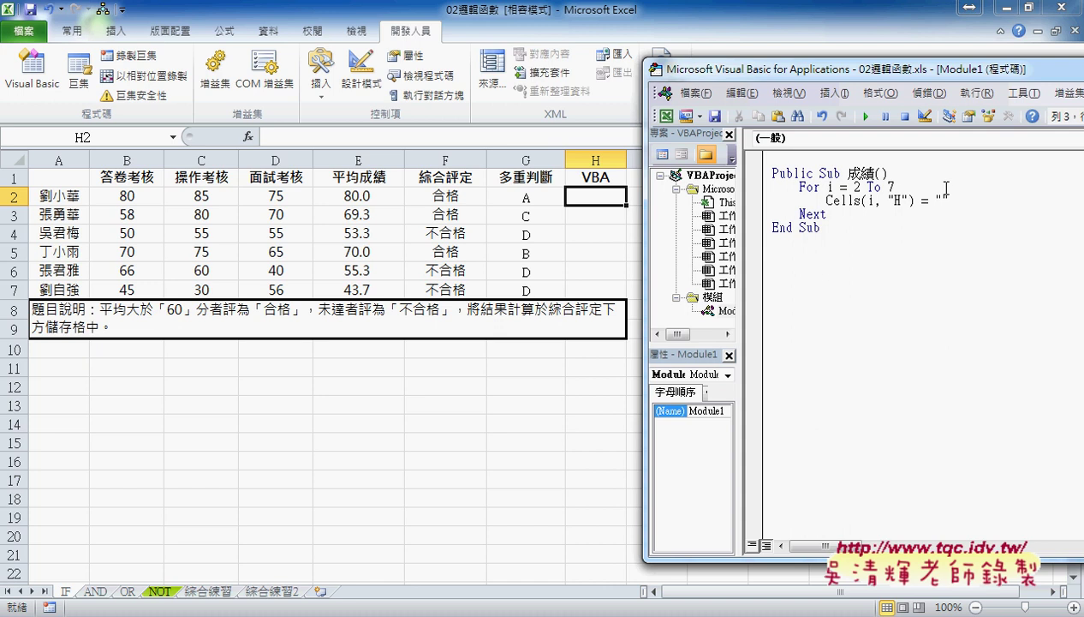
{"action": "key", "text": "Return"}
{"action": "key", "text": "Tab"}
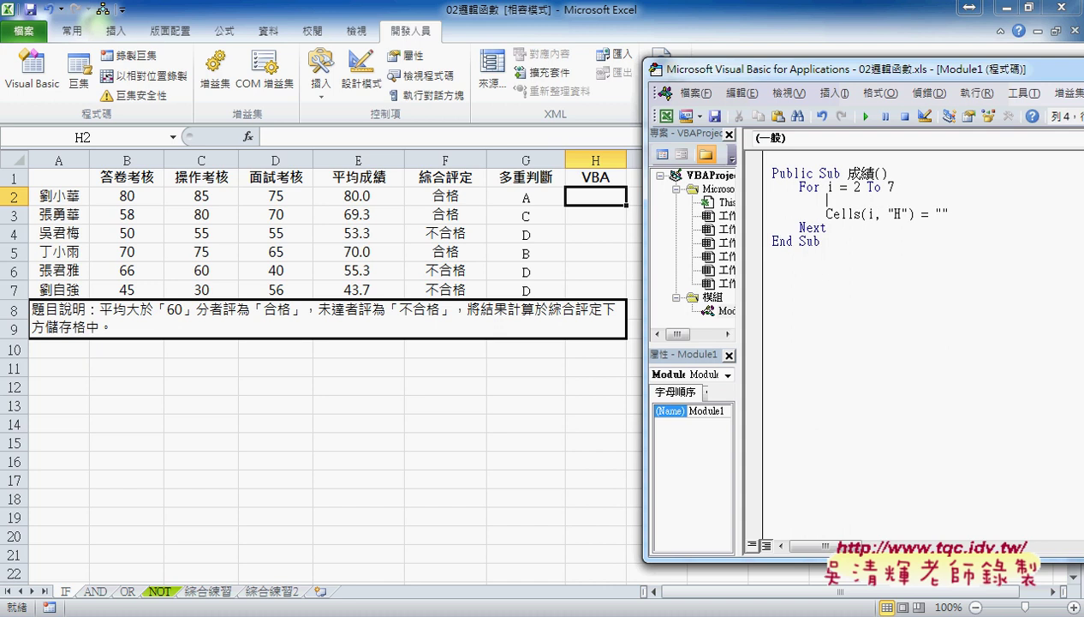
Step: Type if on the blank line and mark E2, column E and row 2 with the screen pen
{"action": "type", "text": "if"}
{"action": "mouse_move", "coordinate": [369, 203]}
{"action": "left_mouse_down"}
{"action": "mouse_move", "coordinate": [342, 207]}
{"action": "mouse_move", "coordinate": [385, 205]}
{"action": "left_mouse_up"}
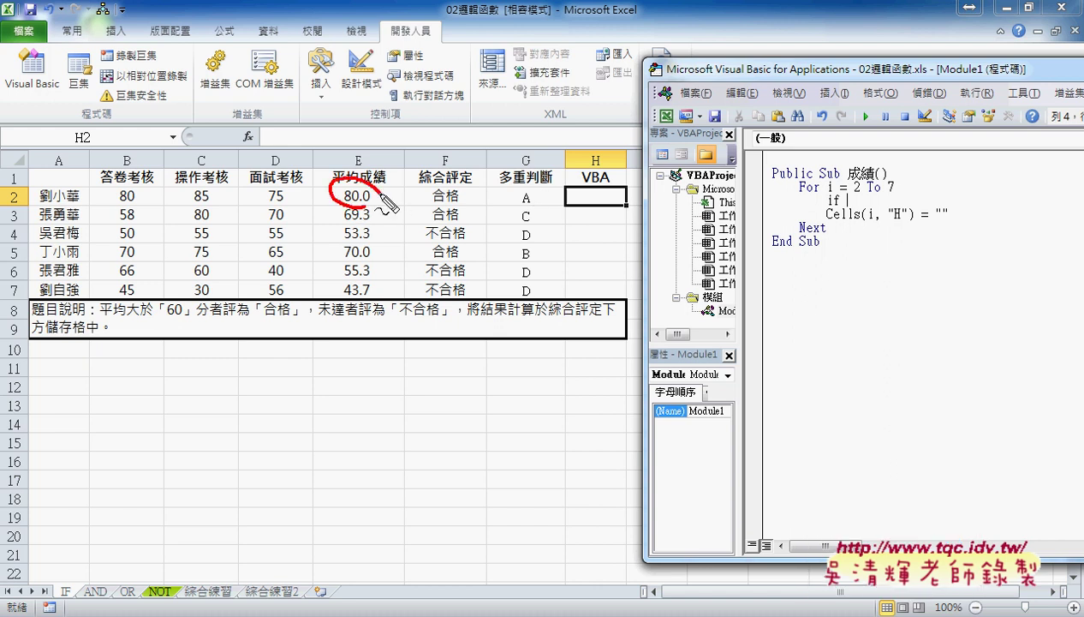
{"action": "left_click_drag", "start_coordinate": [349, 151], "coordinate": [365, 153]}
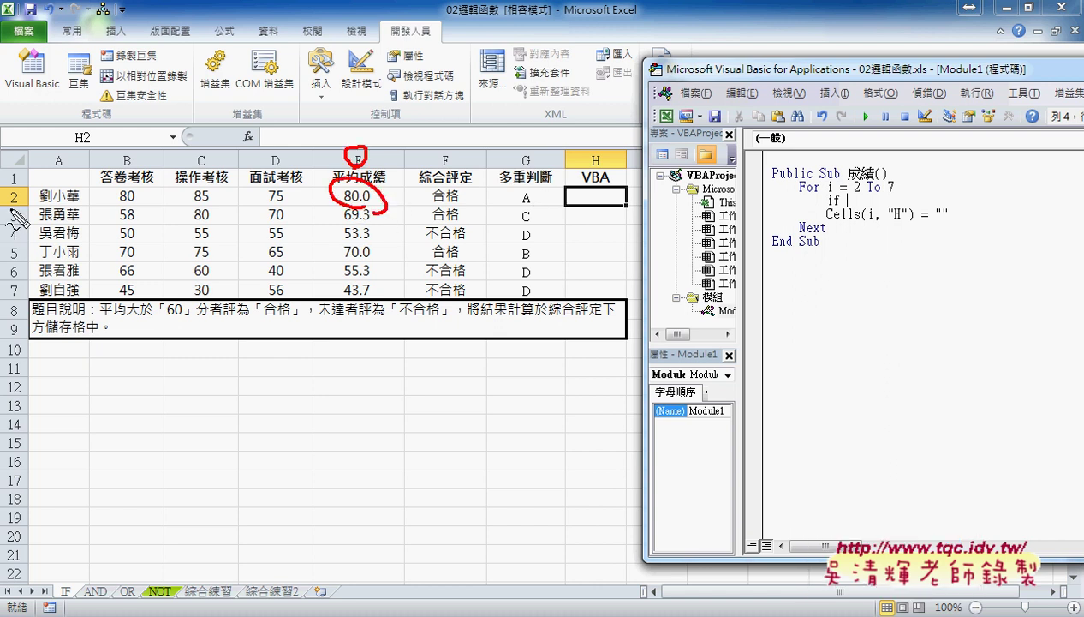
{"action": "left_click_drag", "start_coordinate": [19, 207], "coordinate": [31, 205]}
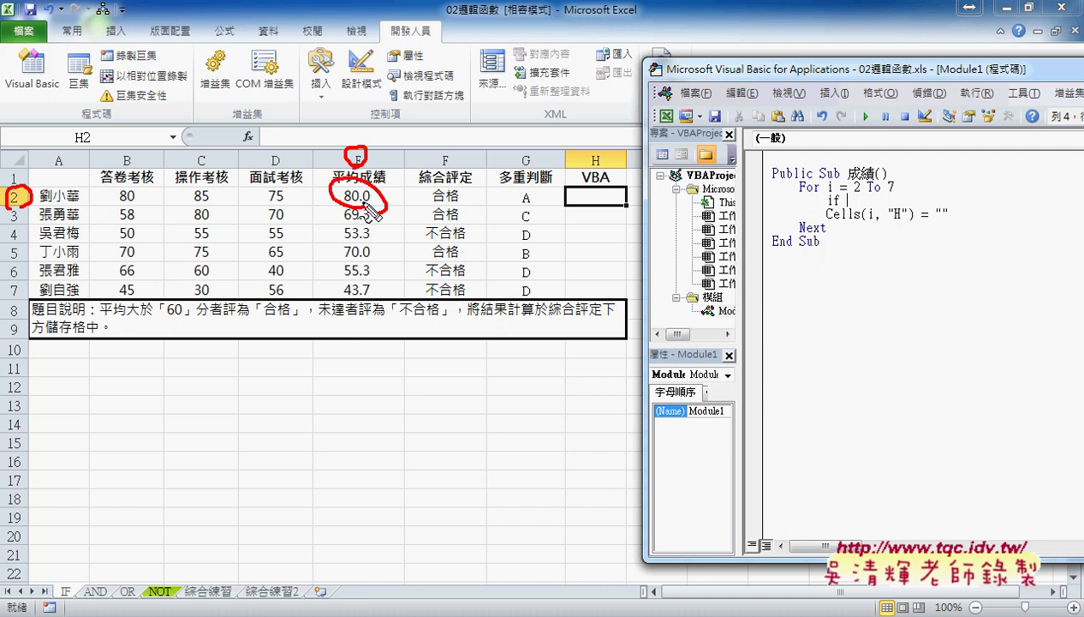
{"action": "key", "text": "Escape"}
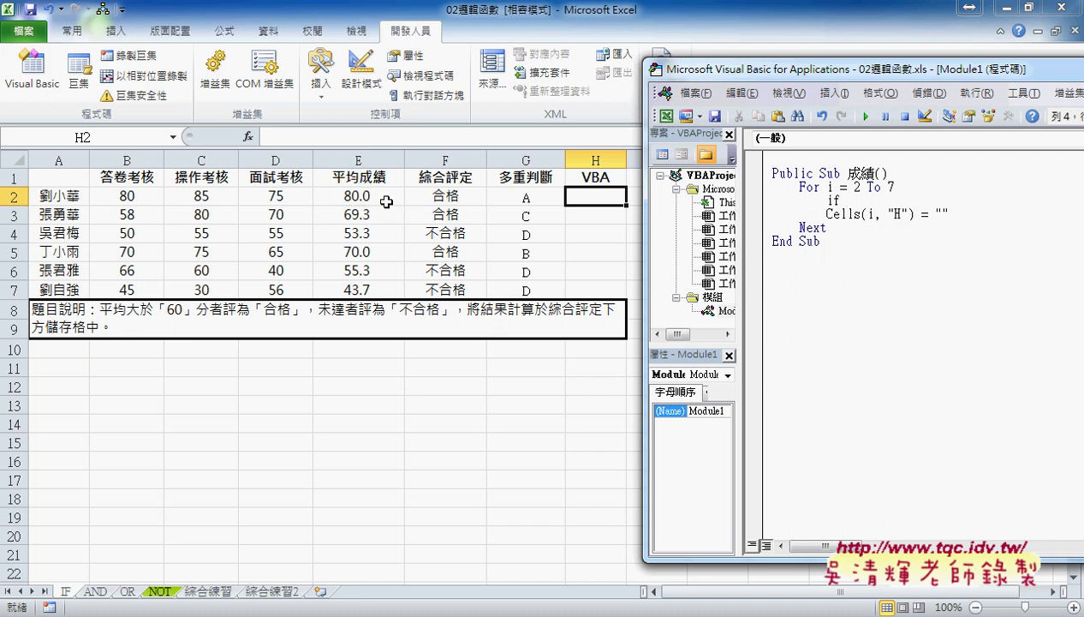
Step: Build an If Cells(i, "E") >= 60 Then … Else … End If block inside the loop
{"action": "type", "text": " cells("}
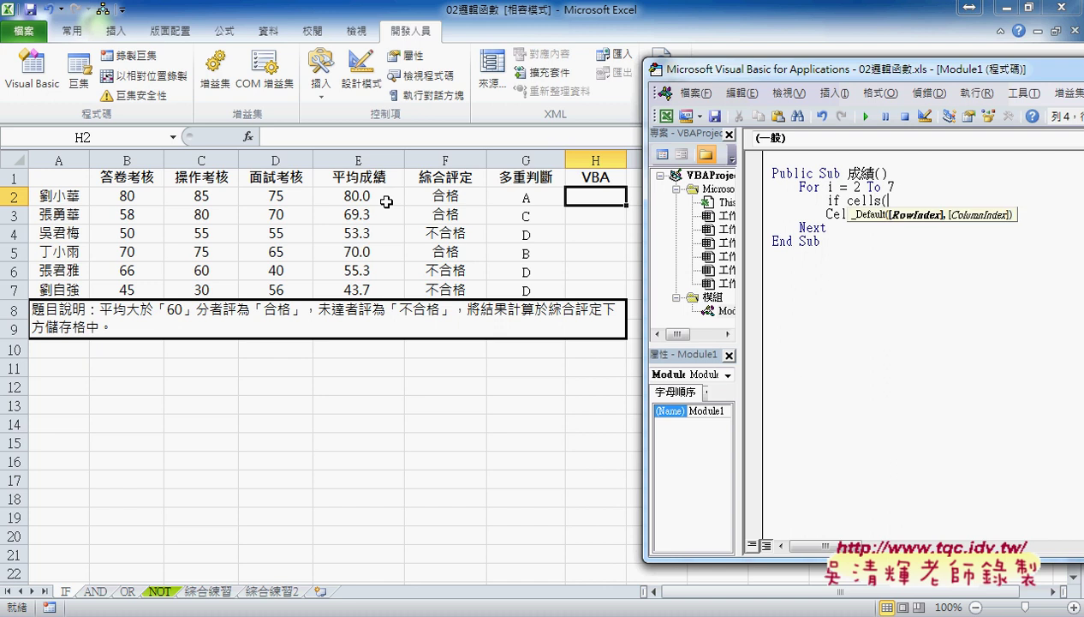
{"action": "type", "text": "i,\"\""}
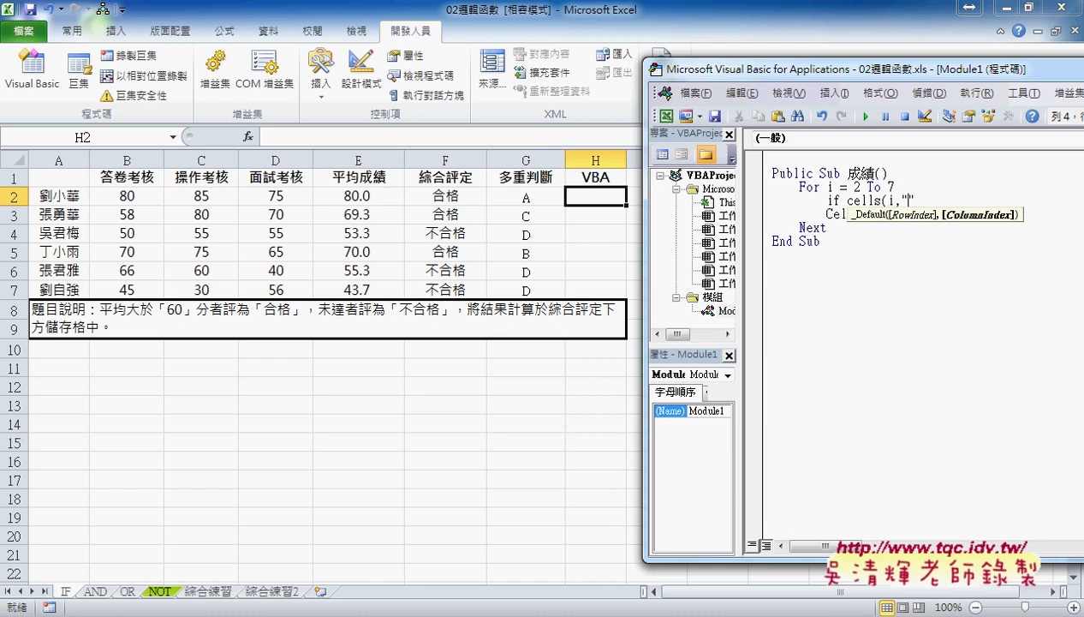
{"action": "type", "text": "E"}
{"action": "type", "text": ")"}
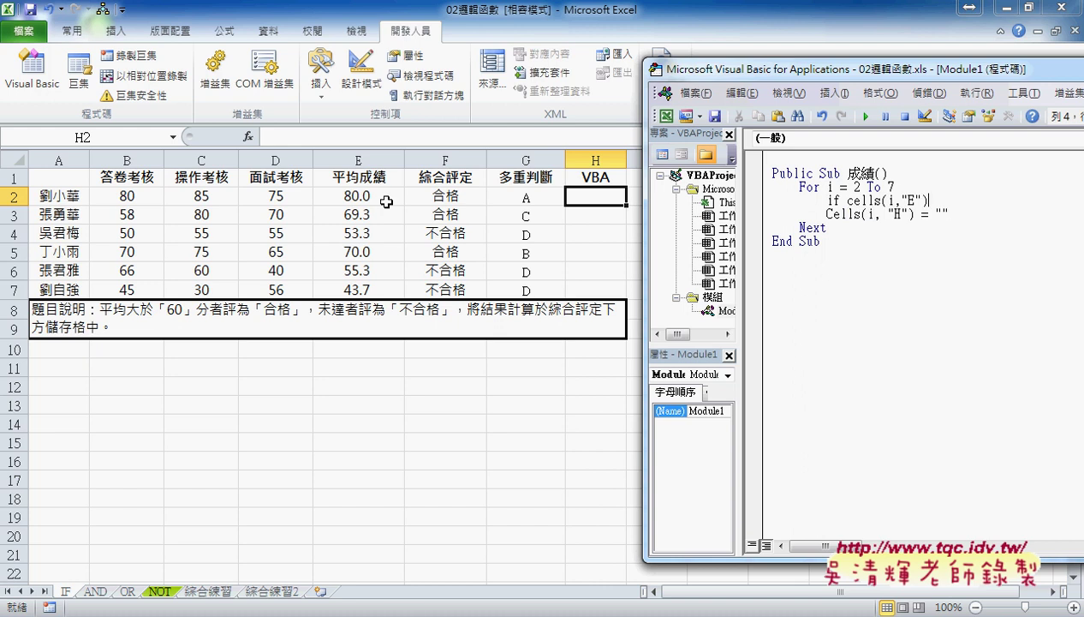
{"action": "type", "text": ">="}
{"action": "type", "text": "60"}
{"action": "type", "text": " then"}
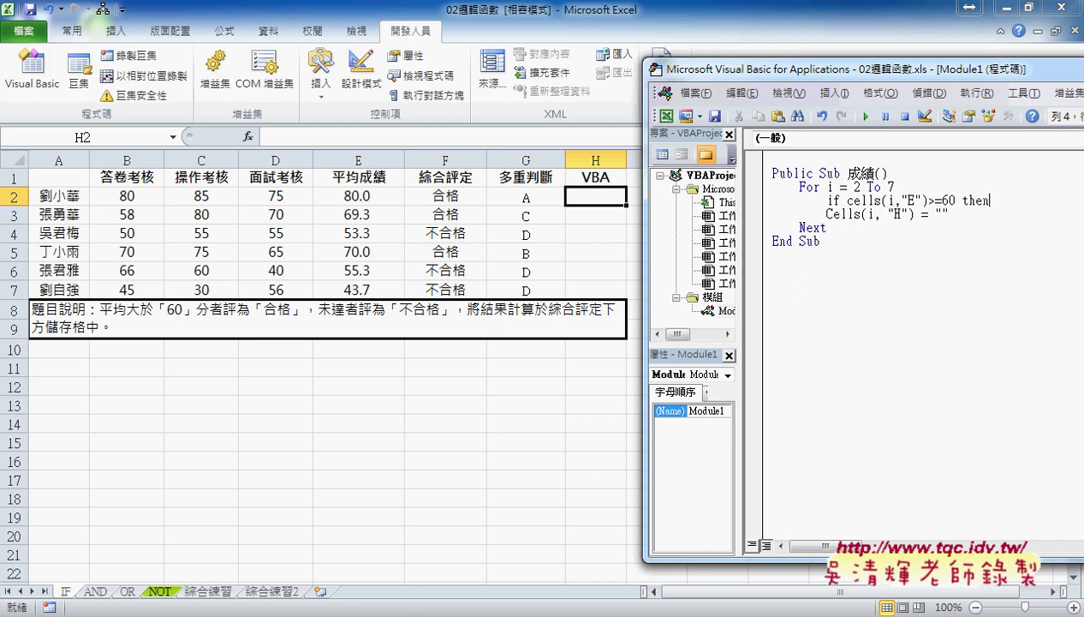
{"action": "key", "text": "Return"}
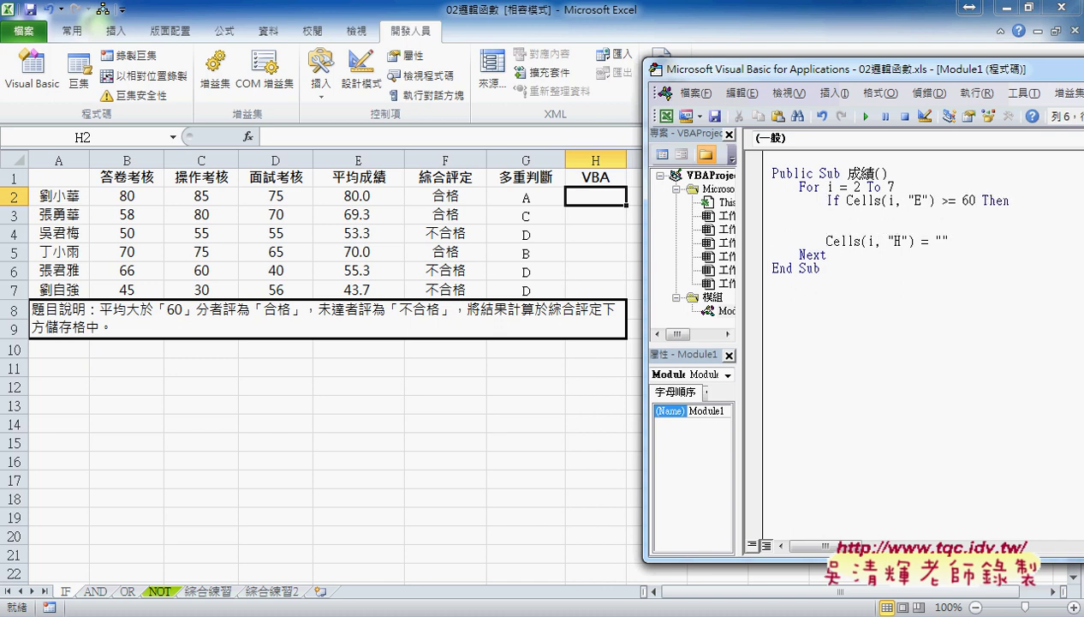
{"action": "type", "text": "else"}
{"action": "key", "text": "Return"}
{"action": "key", "text": "Return"}
{"action": "type", "text": "e"}
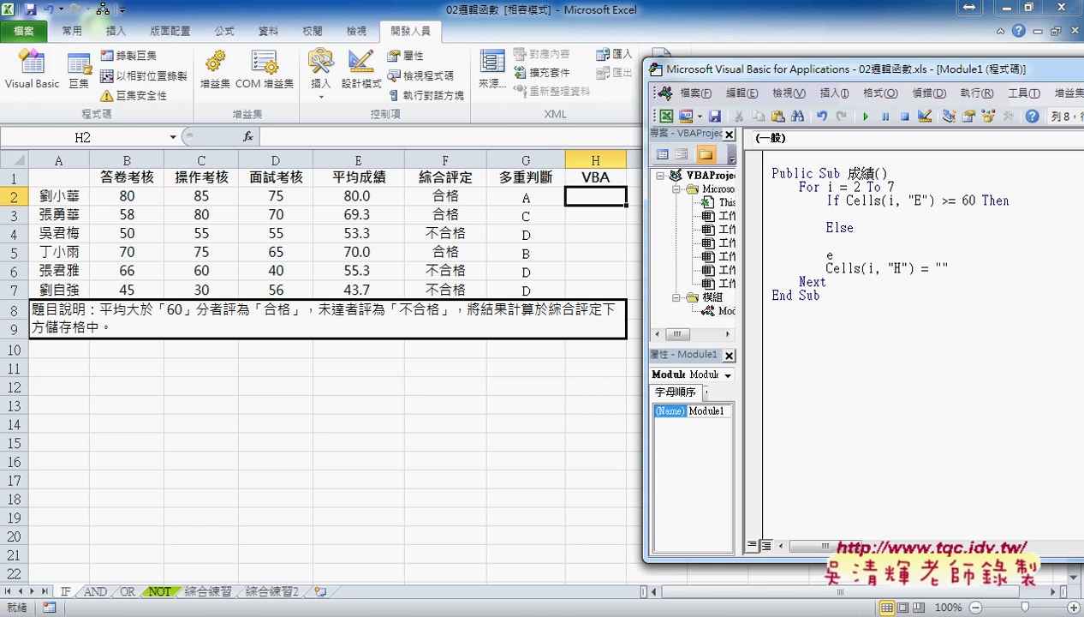
{"action": "type", "text": "nd if"}
{"action": "left_click", "coordinate": [855, 343]}
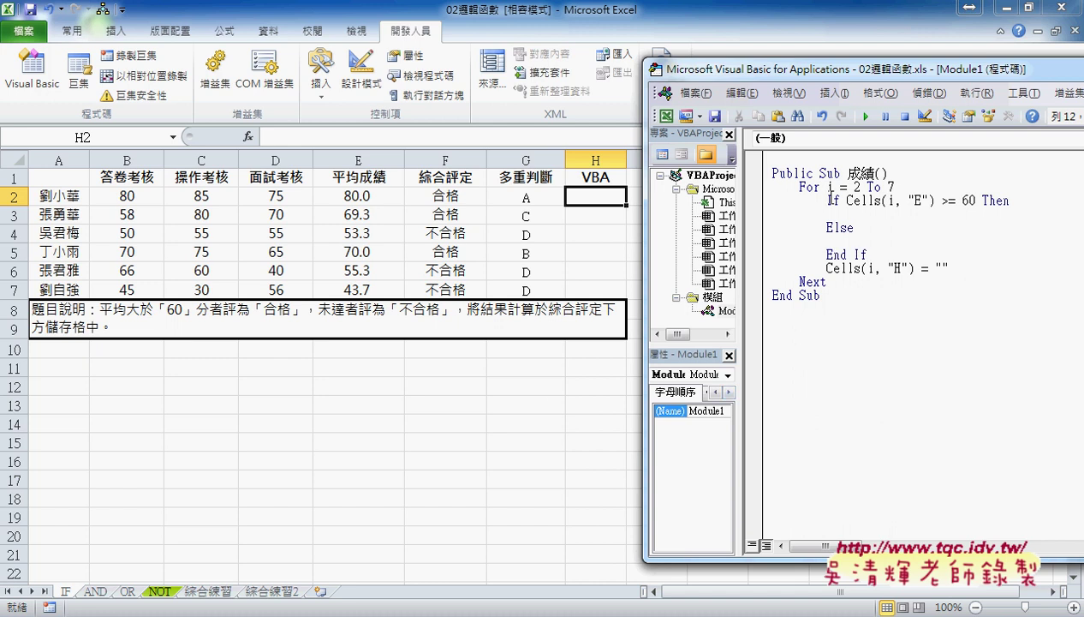
{"action": "left_click", "coordinate": [803, 189]}
{"action": "left_click_drag", "start_coordinate": [826, 201], "coordinate": [799, 201]}
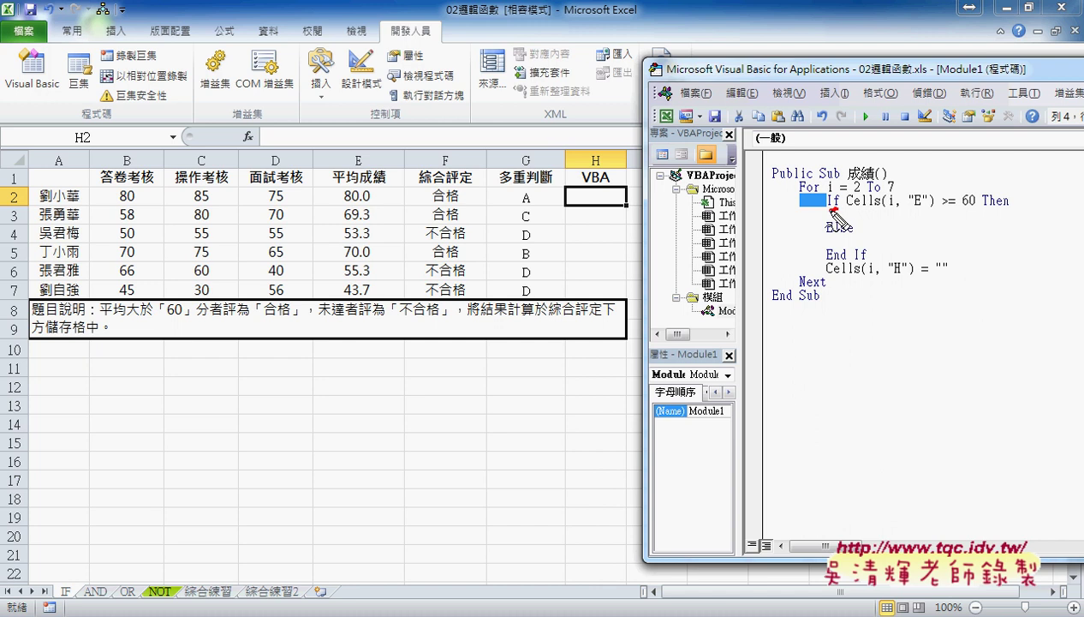
{"action": "left_click_drag", "start_coordinate": [826, 211], "coordinate": [834, 208]}
{"action": "mouse_move", "coordinate": [845, 196]}
{"action": "left_mouse_down"}
{"action": "mouse_move", "coordinate": [845, 210]}
{"action": "mouse_move", "coordinate": [963, 185]}
{"action": "mouse_move", "coordinate": [978, 208]}
{"action": "left_mouse_up"}
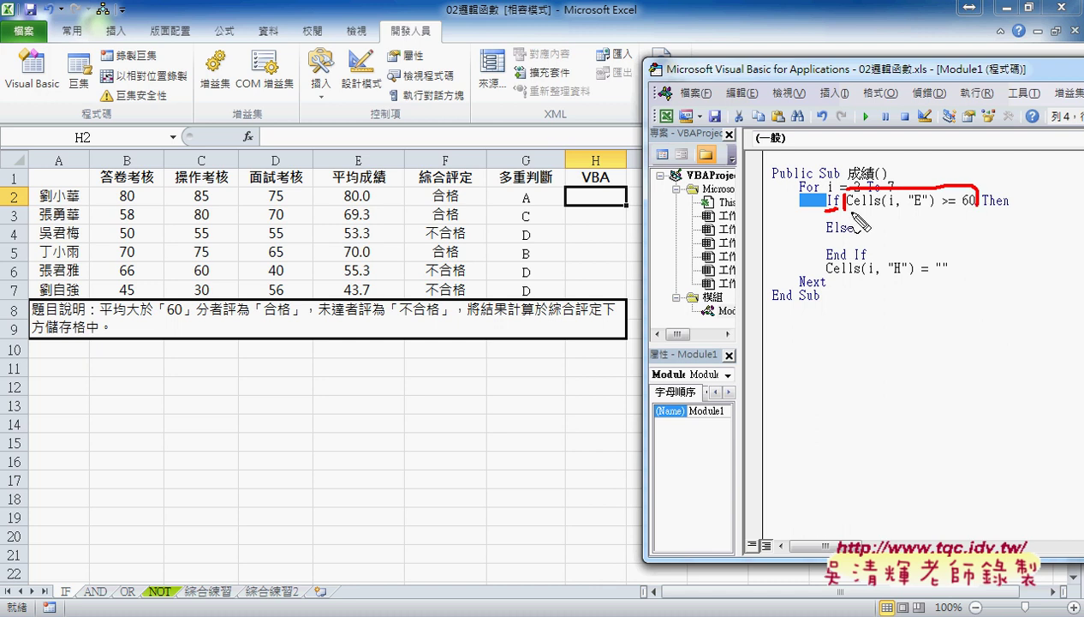
{"action": "left_click_drag", "start_coordinate": [852, 211], "coordinate": [974, 211]}
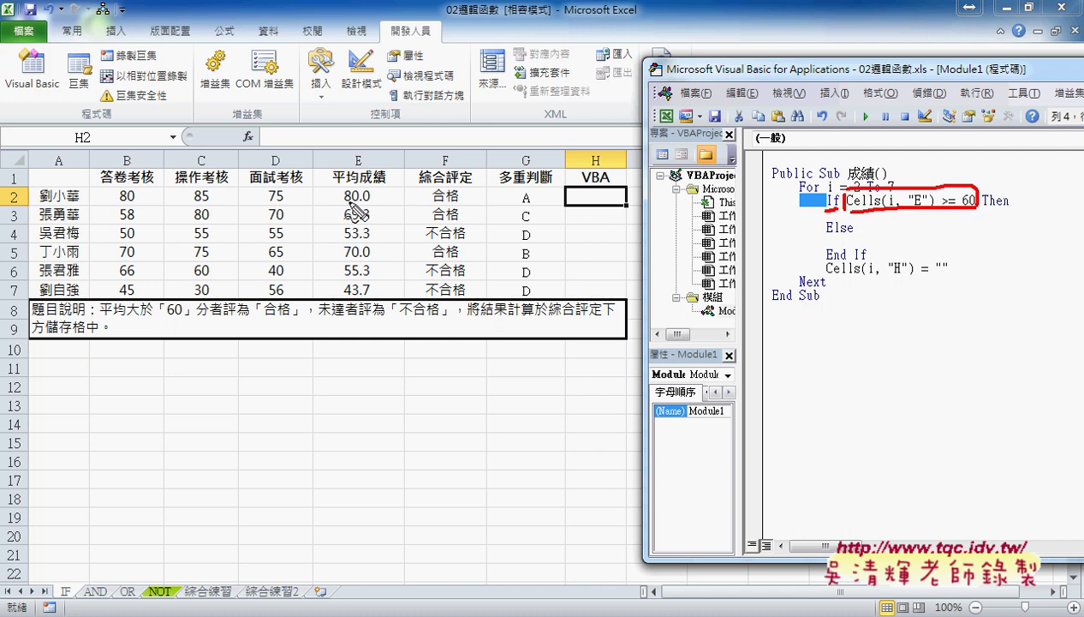
{"action": "mouse_move", "coordinate": [378, 203]}
{"action": "left_mouse_down"}
{"action": "mouse_move", "coordinate": [342, 206]}
{"action": "mouse_move", "coordinate": [394, 205]}
{"action": "left_mouse_up"}
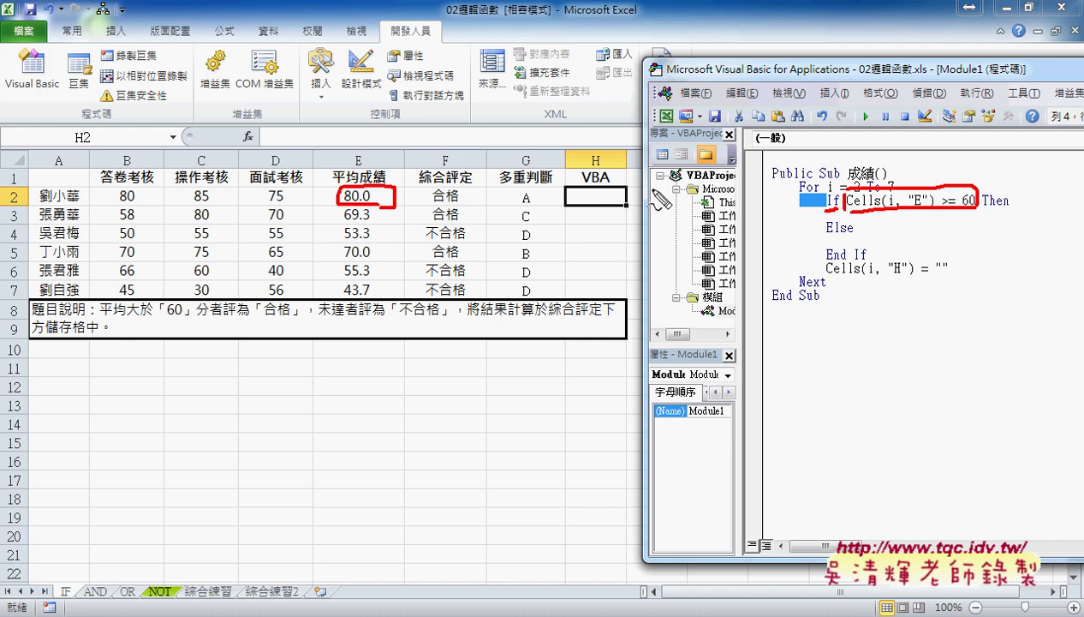
{"action": "left_click_drag", "start_coordinate": [982, 207], "coordinate": [1009, 208]}
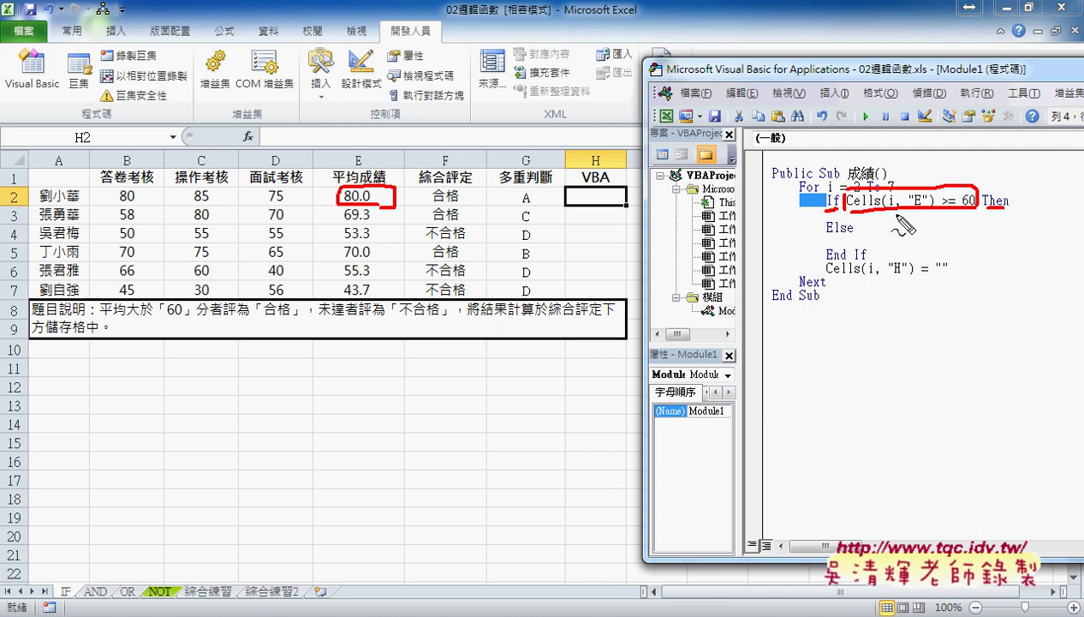
{"action": "left_click_drag", "start_coordinate": [826, 233], "coordinate": [853, 233]}
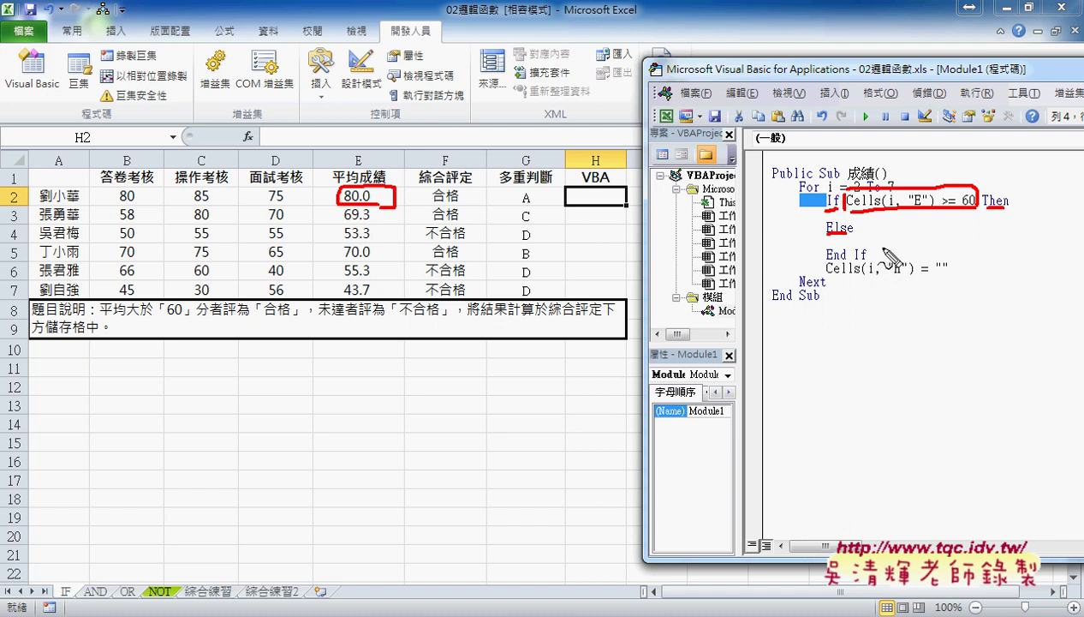
{"action": "key", "text": "Escape"}
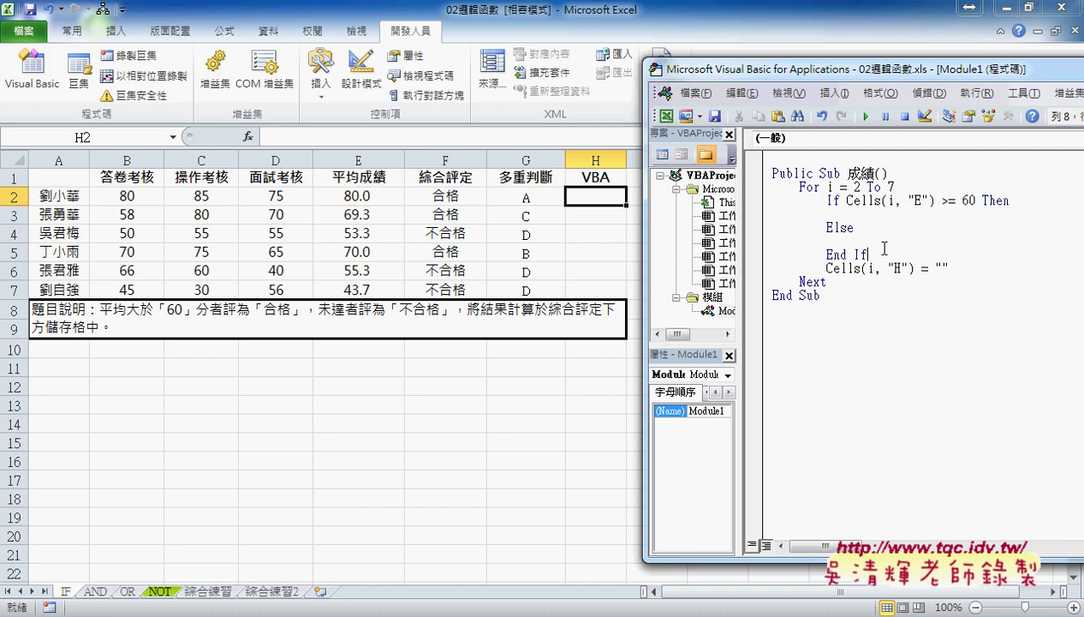
Step: Indent the Cells(i, "H") line under Then and delete the blank line after End If
{"action": "mouse_move", "coordinate": [948, 268]}
{"action": "left_mouse_down"}
{"action": "mouse_move", "coordinate": [826, 271]}
{"action": "mouse_move", "coordinate": [843, 216]}
{"action": "left_mouse_up"}
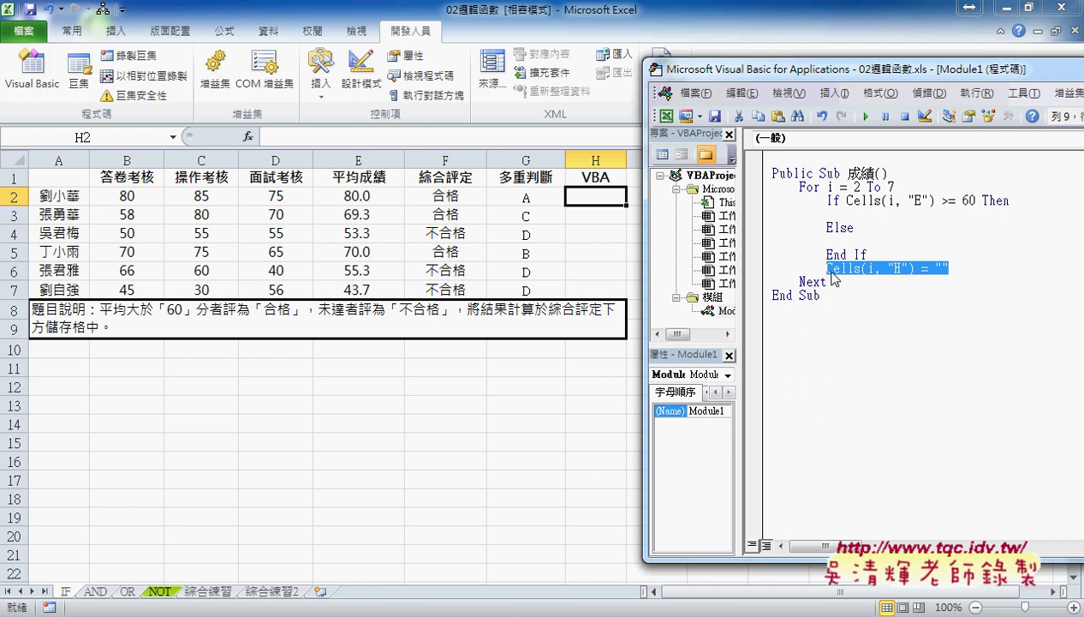
{"action": "key", "text": "Home"}
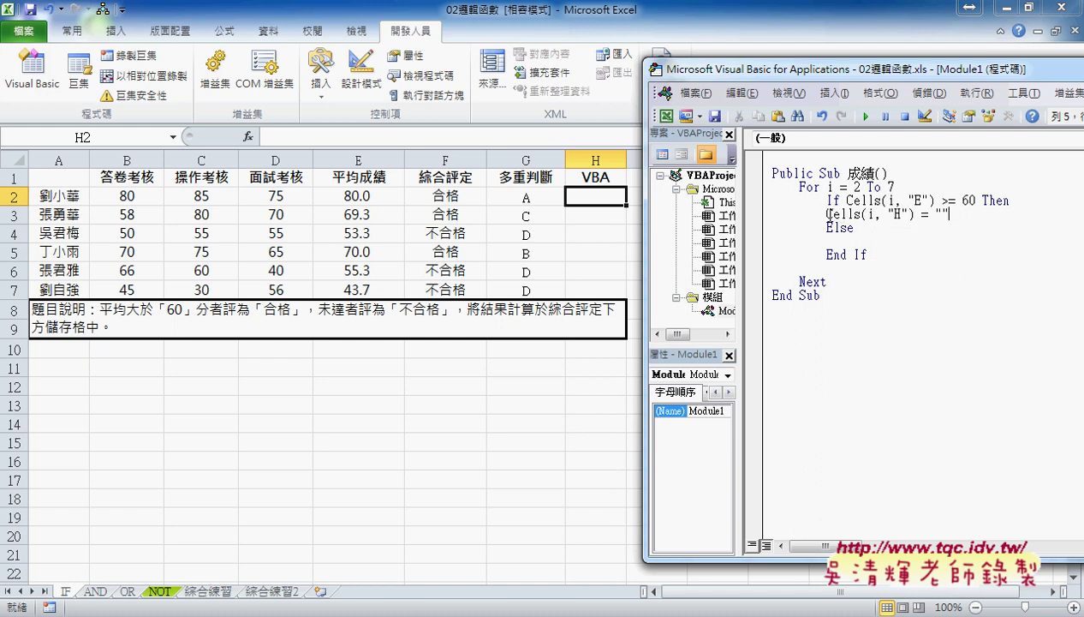
{"action": "key", "text": "Tab"}
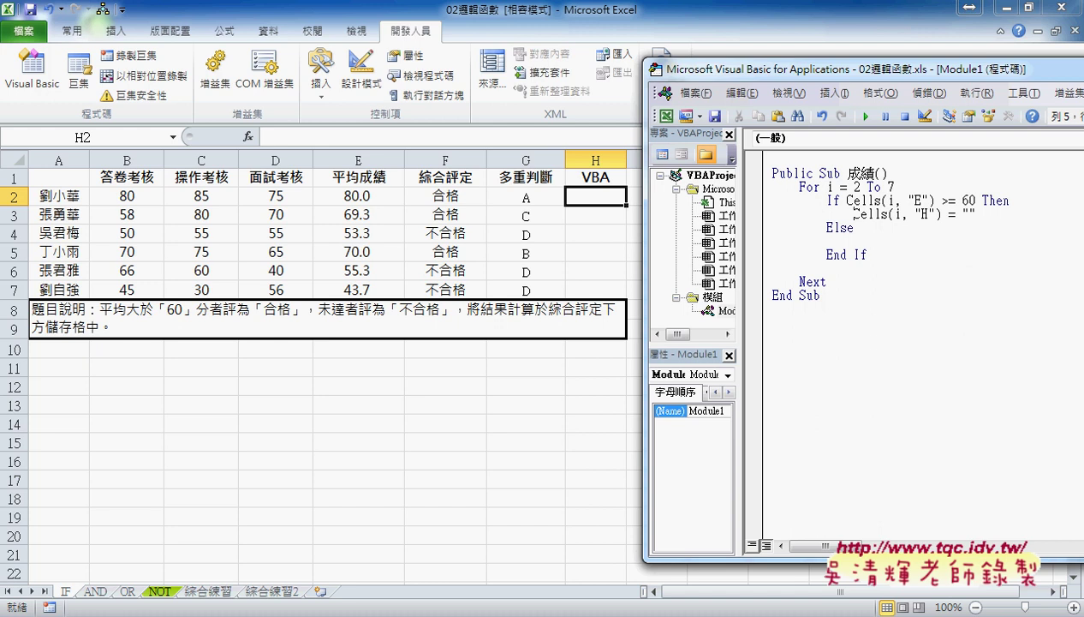
{"action": "left_click", "coordinate": [873, 254]}
{"action": "key", "text": "Delete"}
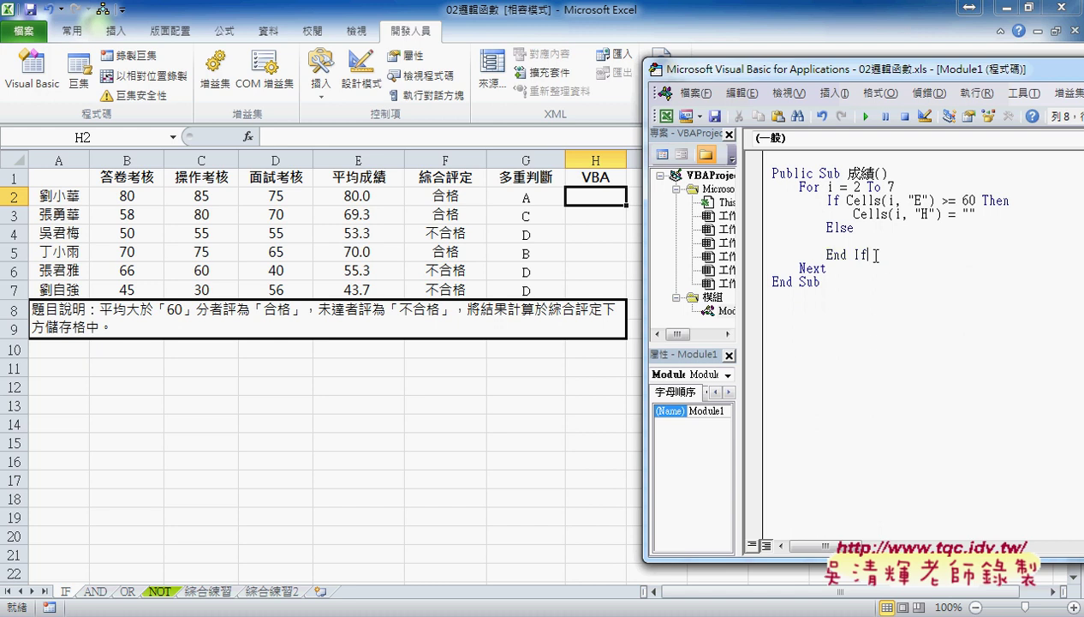
{"action": "left_click", "coordinate": [833, 200]}
{"action": "key", "text": "Down"}
{"action": "key", "text": "Down"}
{"action": "key", "text": "Down"}
{"action": "key", "text": "Down"}
Step: Make the Then line write "合格" and copy it into Else as "不合格"
{"action": "left_click", "coordinate": [969, 214]}
{"action": "type", "text": "合格"}
{"action": "key", "text": "Return"}
{"action": "mouse_move", "coordinate": [1000, 214]}
{"action": "left_mouse_down"}
{"action": "mouse_move", "coordinate": [827, 214]}
{"action": "mouse_move", "coordinate": [830, 244]}
{"action": "left_mouse_up"}
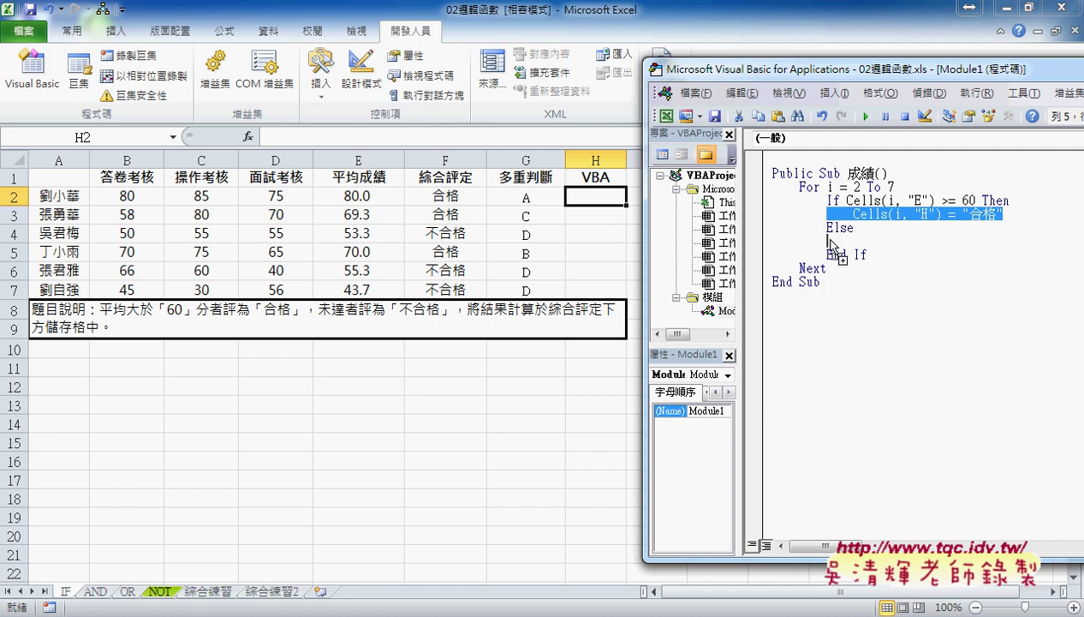
{"action": "left_click_drag", "start_coordinate": [829, 242], "coordinate": [830, 244]}
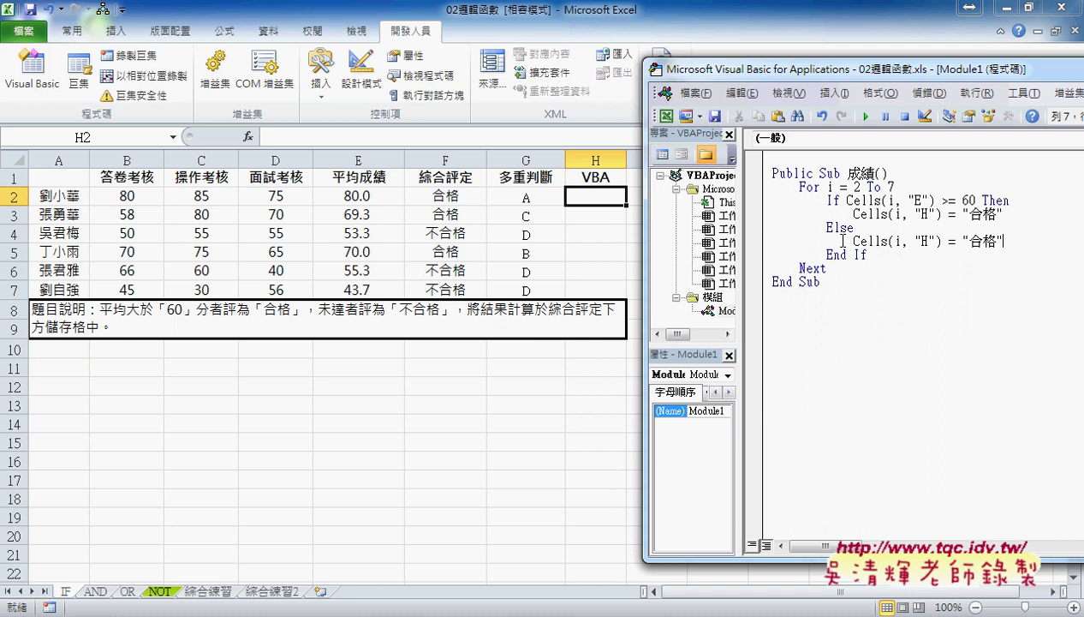
{"action": "double_click", "coordinate": [985, 240]}
{"action": "type", "text": "不合格"}
{"action": "left_click", "coordinate": [930, 355]}
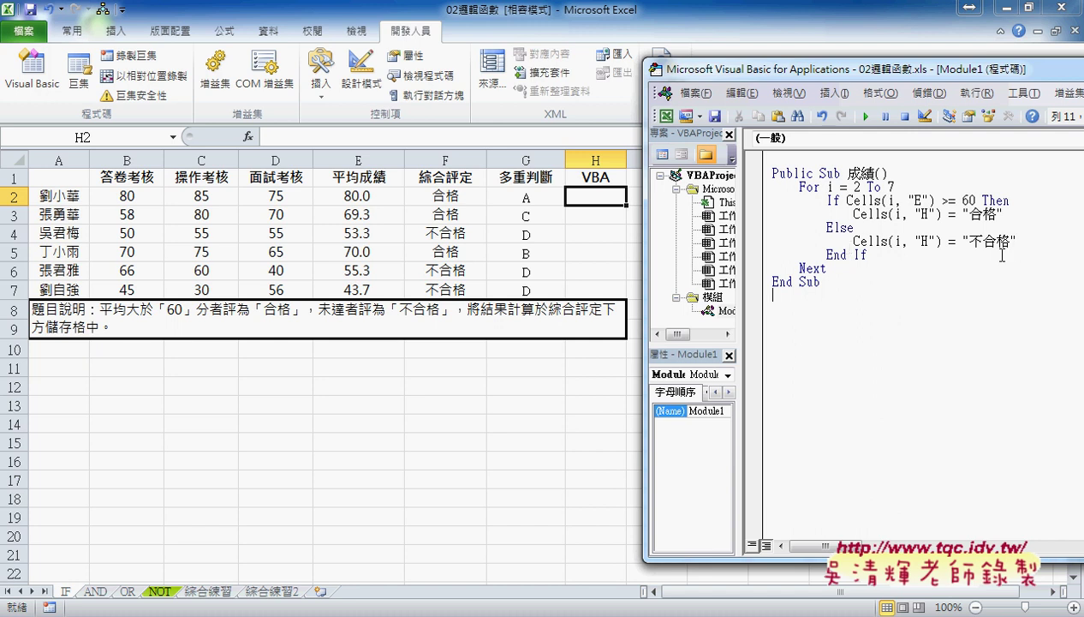
{"action": "left_click_drag", "start_coordinate": [734, 204], "coordinate": [707, 204]}
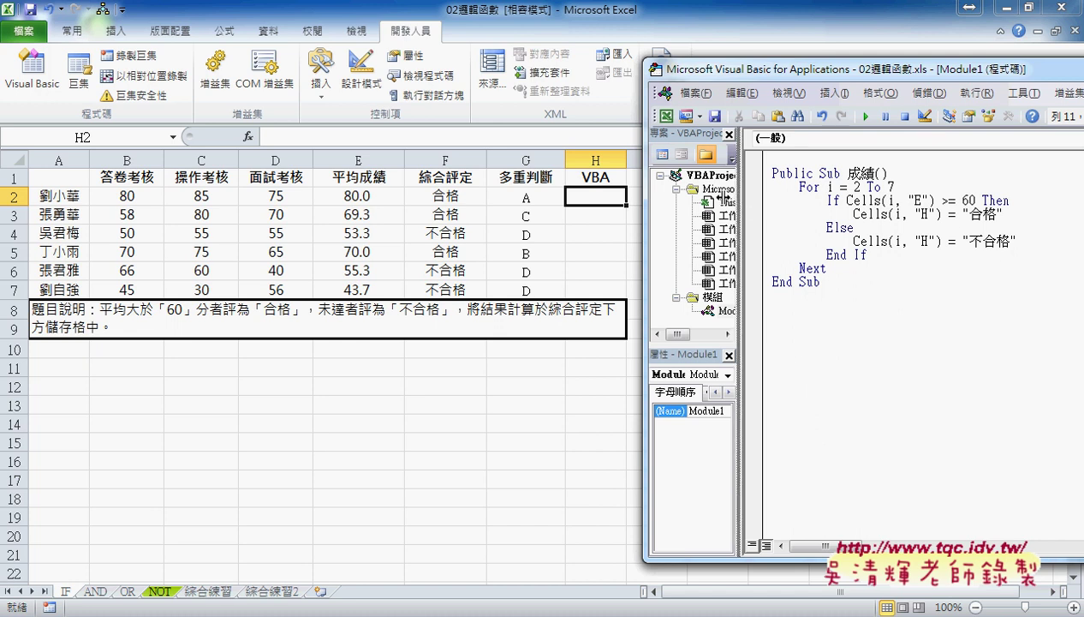
{"action": "left_click_drag", "start_coordinate": [866, 69], "coordinate": [918, 66]}
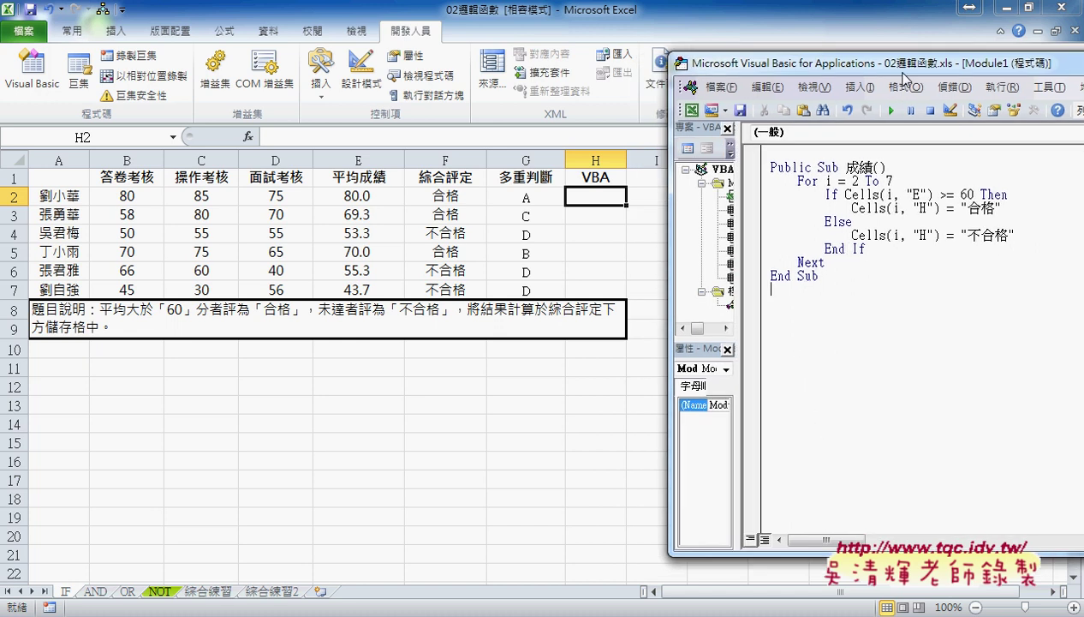
Step: Run the 成績 macro to fill H2:H7 with 合格/不合格, then copy its code
{"action": "left_click", "coordinate": [906, 223]}
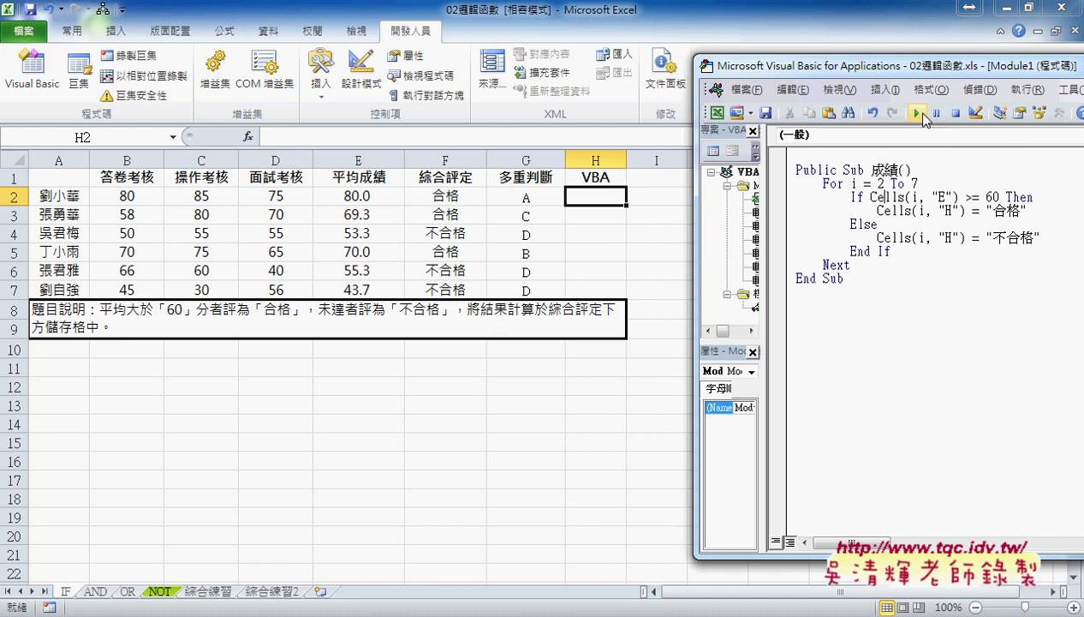
{"action": "left_click", "coordinate": [918, 113]}
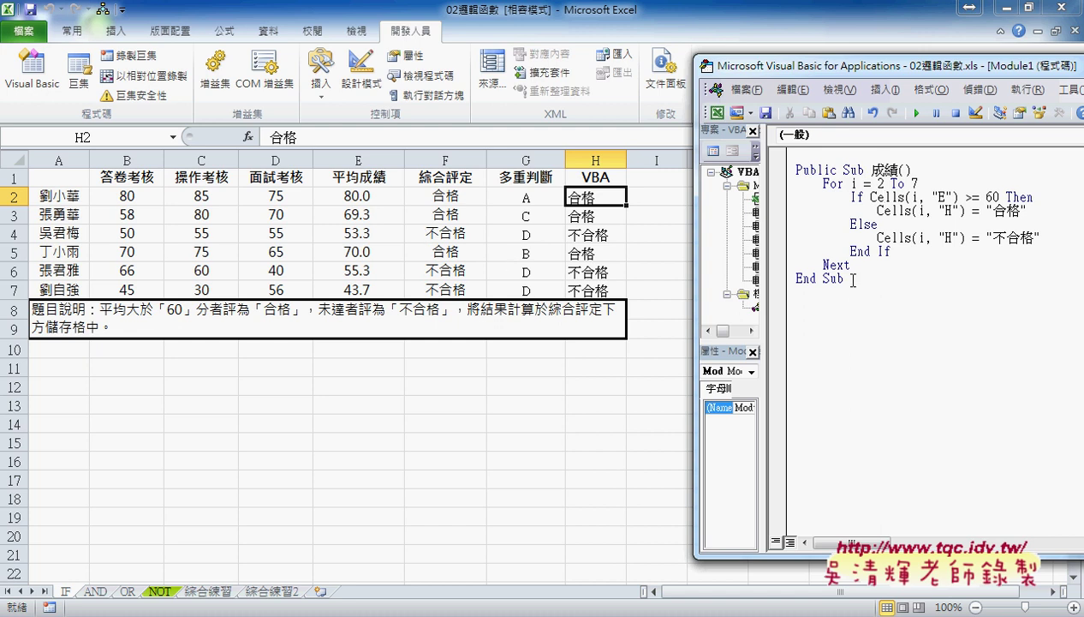
{"action": "left_click_drag", "start_coordinate": [856, 280], "coordinate": [792, 173]}
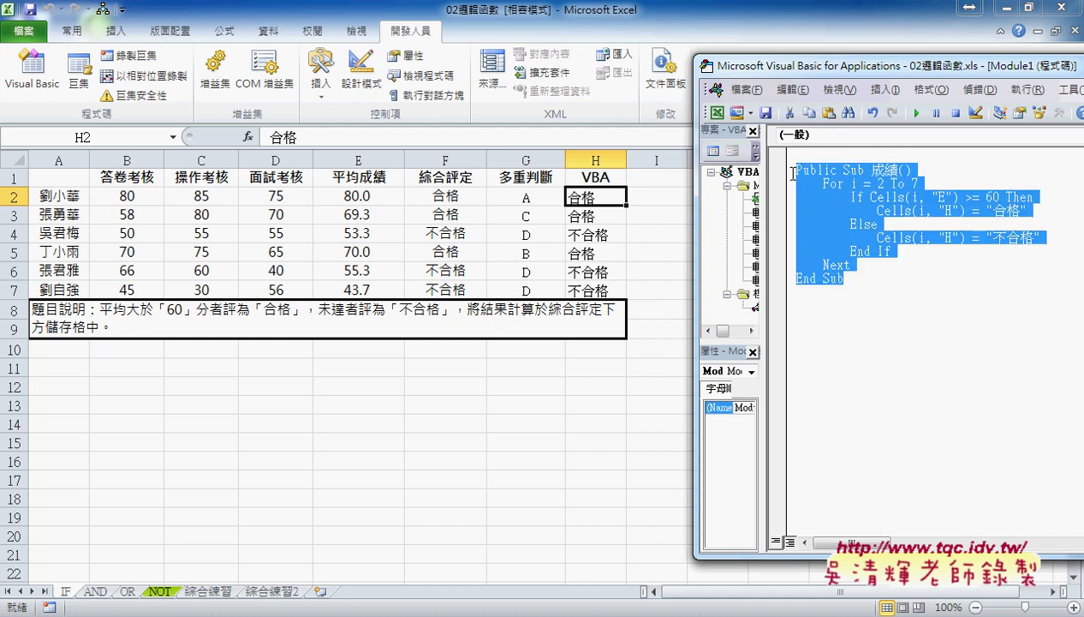
{"action": "key", "text": "ctrl+c"}
Step: Paste a second copy of the macro below End Sub and rename it 清除
{"action": "left_click", "coordinate": [819, 297]}
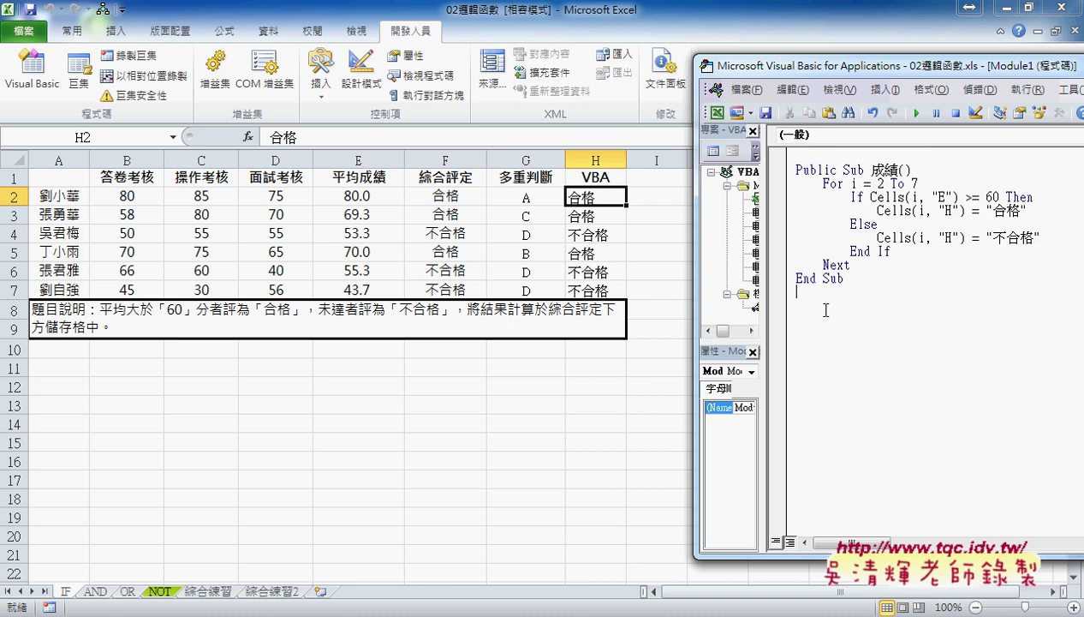
{"action": "key", "text": "ctrl+v"}
{"action": "left_click_drag", "start_coordinate": [873, 292], "coordinate": [898, 292]}
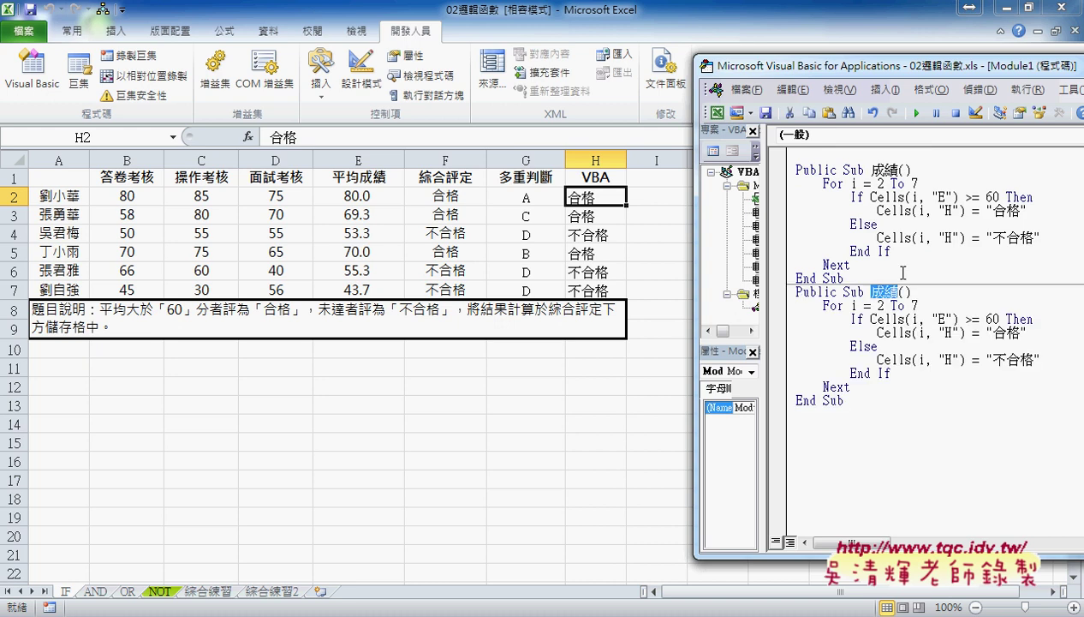
{"action": "type", "text": "ㄑㄧㄥ"}
{"action": "key", "text": "space"}
{"action": "key", "text": "6"}
{"action": "key", "text": "Return"}
Step: Strip the If/Else/End If lines so 清除 sets Cells(i, "H") to "", then run it
{"action": "left_click_drag", "start_coordinate": [793, 359], "coordinate": [793, 318]}
{"action": "key", "text": "Delete"}
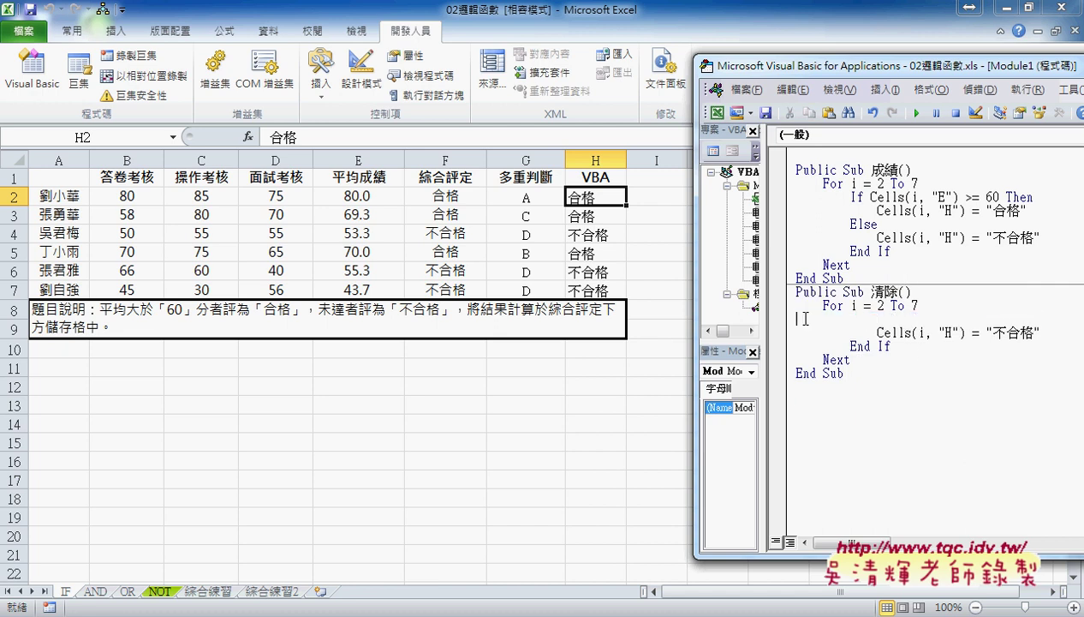
{"action": "left_click_drag", "start_coordinate": [895, 334], "coordinate": [786, 334]}
{"action": "key", "text": "Delete"}
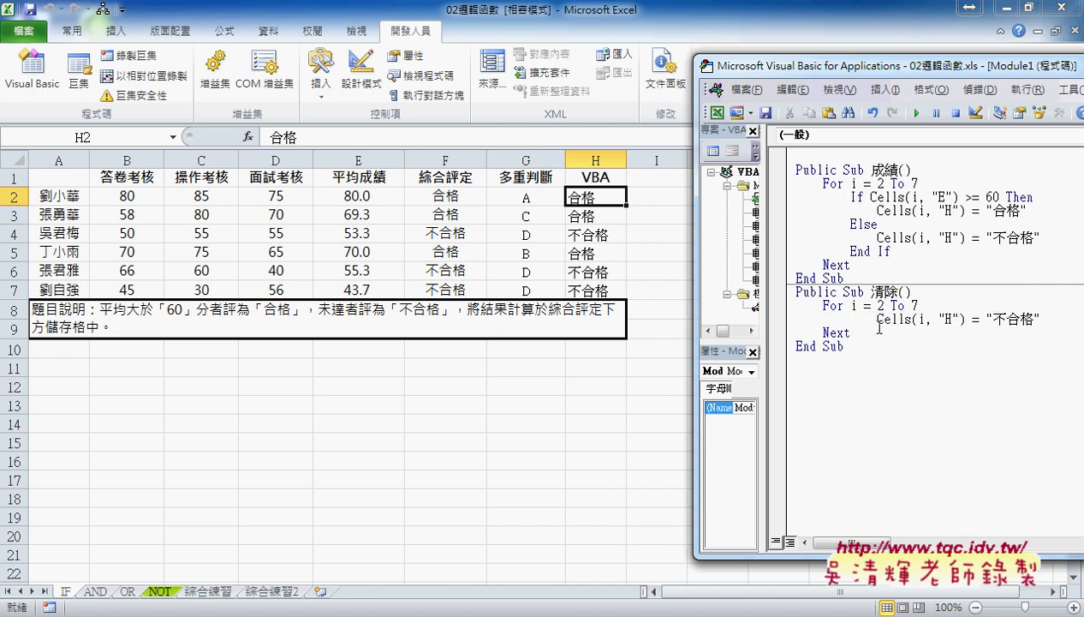
{"action": "key", "text": "Delete"}
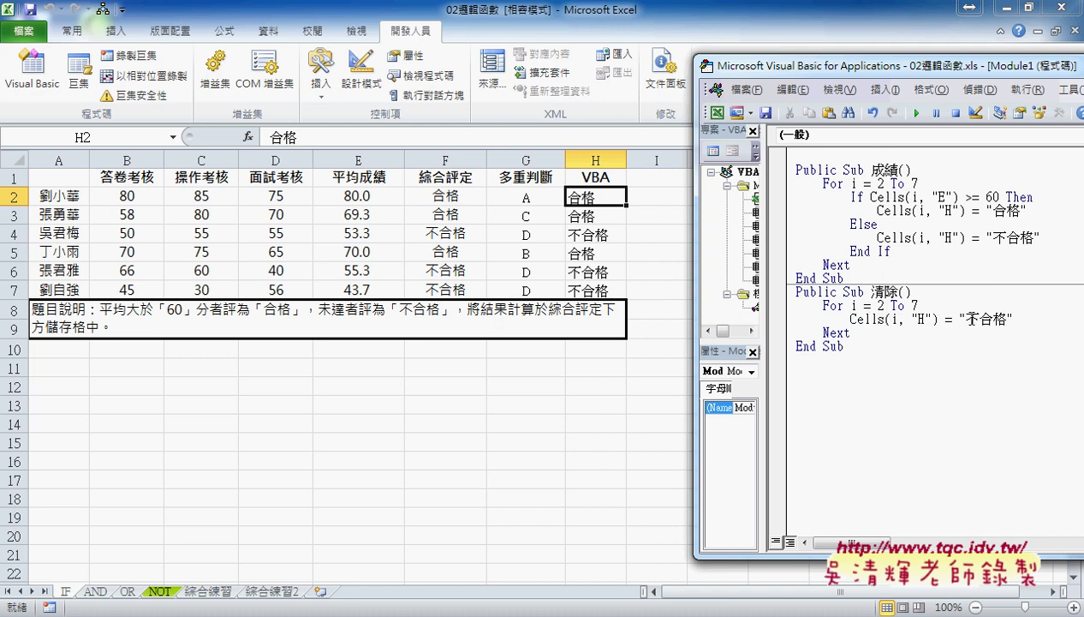
{"action": "mouse_move", "coordinate": [968, 319]}
{"action": "left_mouse_down"}
{"action": "mouse_move", "coordinate": [999, 318]}
{"action": "mouse_move", "coordinate": [853, 318]}
{"action": "left_mouse_up"}
{"action": "key", "text": "Delete"}
{"action": "left_click", "coordinate": [991, 403]}
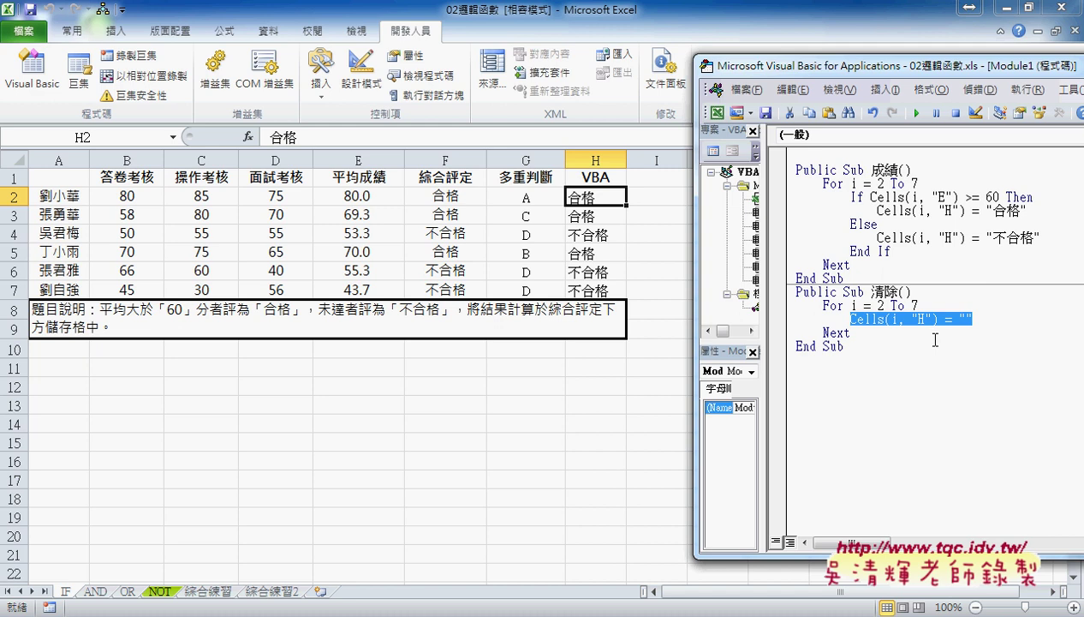
{"action": "left_click", "coordinate": [919, 319]}
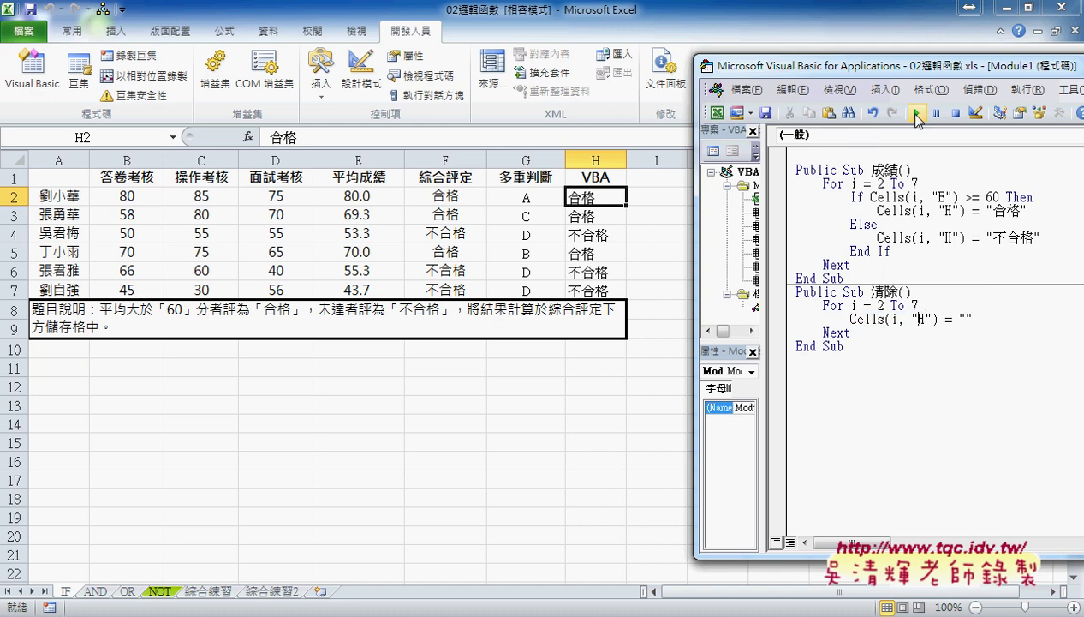
{"action": "left_click", "coordinate": [916, 114]}
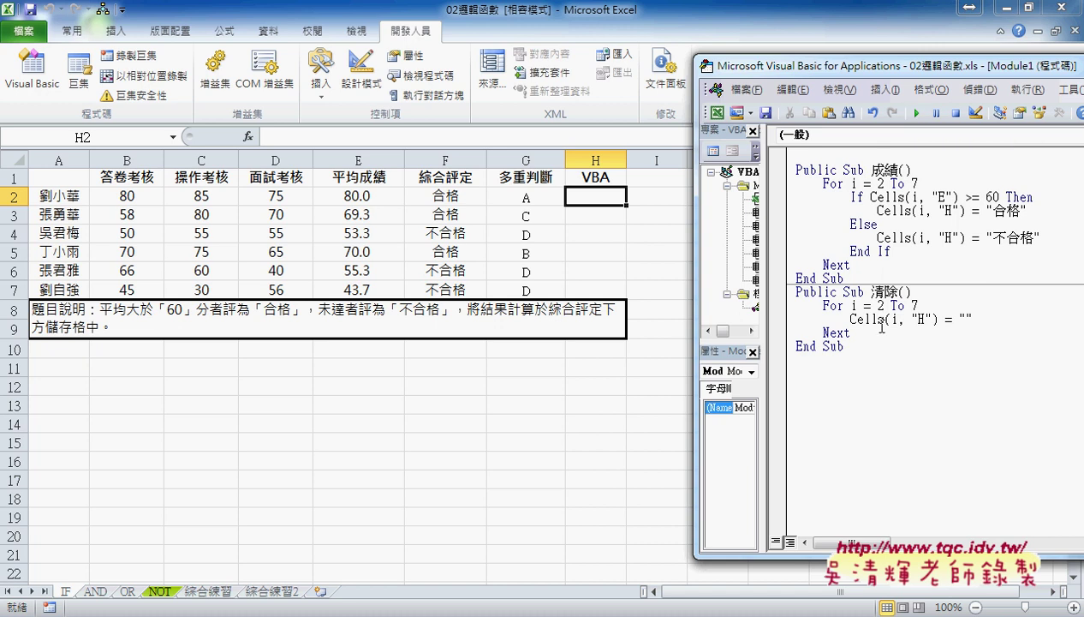
Step: Move the 清除 macro above 成績 in Module1 and drag the code window down to reveal the sheet
{"action": "left_click_drag", "start_coordinate": [848, 347], "coordinate": [779, 291]}
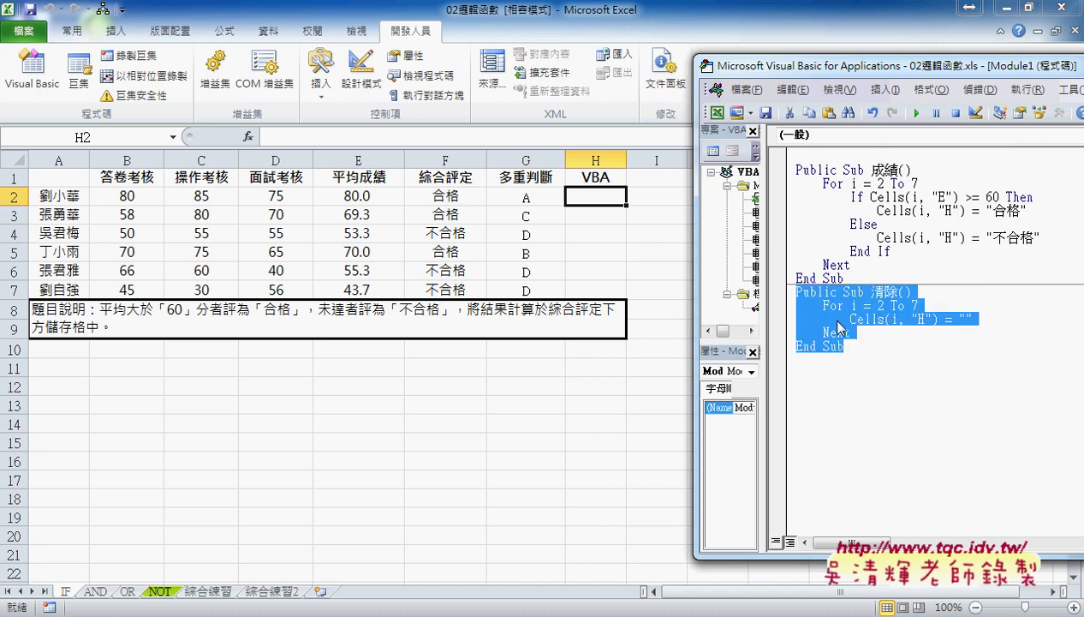
{"action": "left_click_drag", "start_coordinate": [838, 328], "coordinate": [809, 157]}
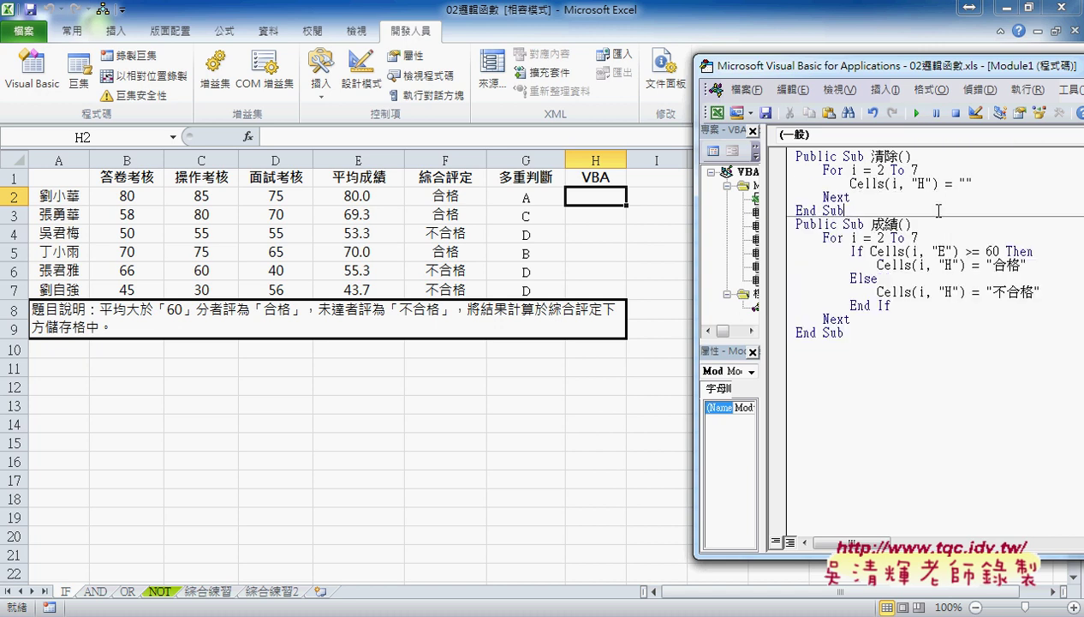
{"action": "left_click_drag", "start_coordinate": [848, 211], "coordinate": [796, 156]}
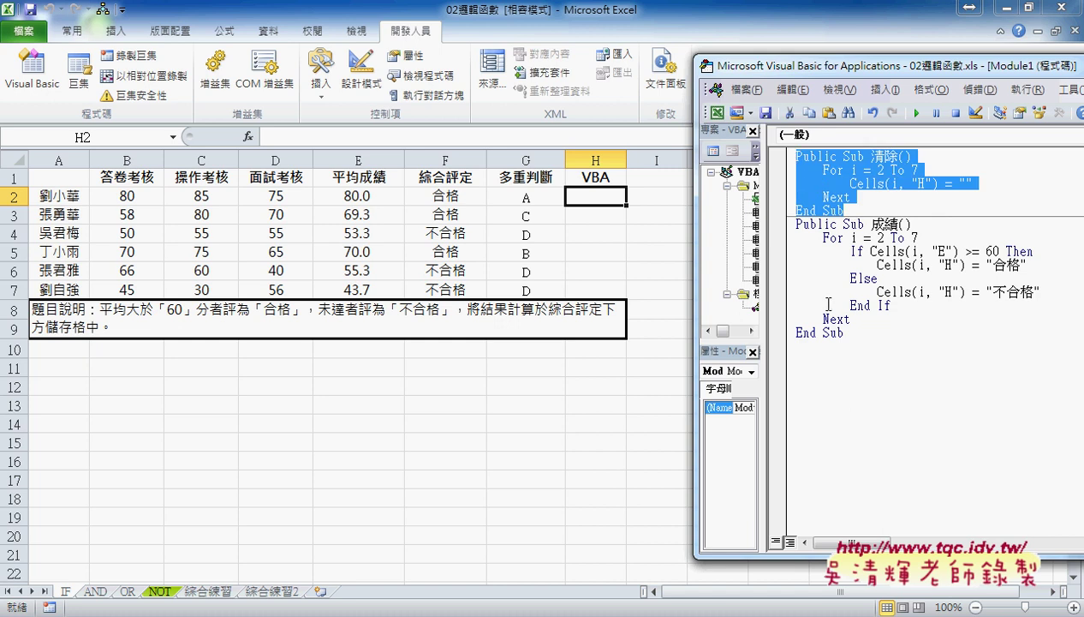
{"action": "left_click", "coordinate": [889, 199]}
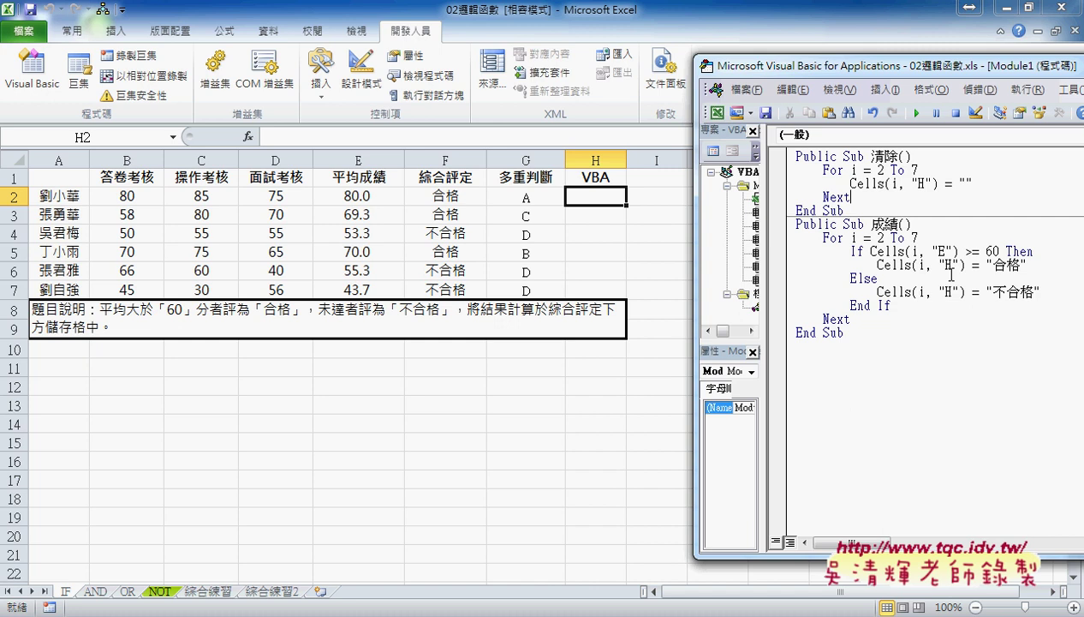
{"action": "mouse_move", "coordinate": [858, 80]}
{"action": "left_mouse_down"}
{"action": "mouse_move", "coordinate": [616, 268]}
{"action": "mouse_move", "coordinate": [503, 332]}
{"action": "left_mouse_up"}
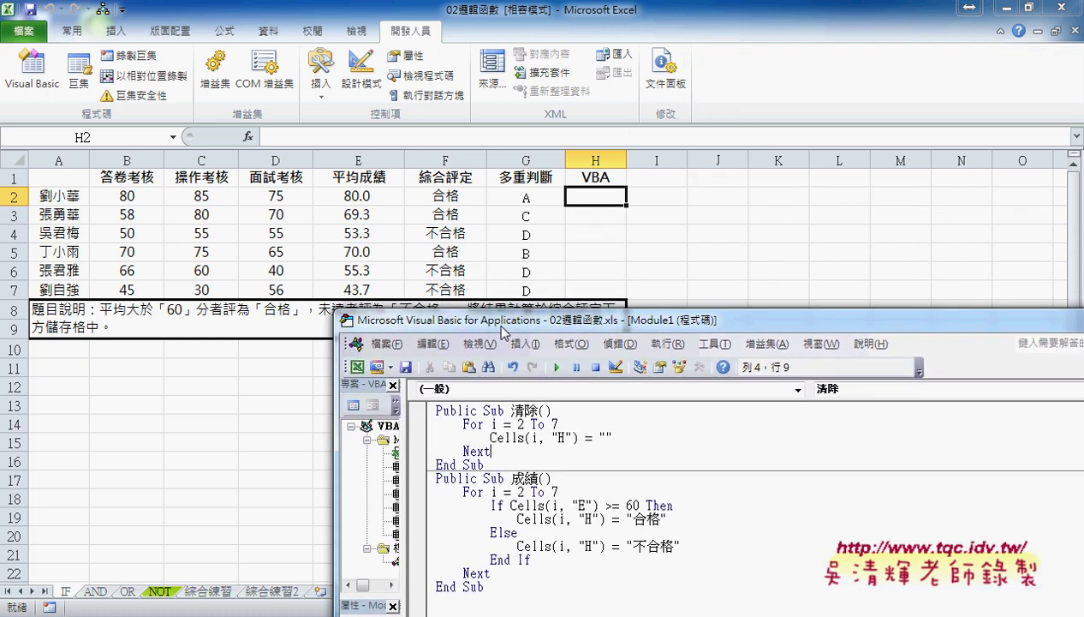
Step: Draw a form button right of the table, assign it the 成績 macro, and caption it 成績
{"action": "left_click", "coordinate": [310, 94]}
{"action": "left_click", "coordinate": [313, 134]}
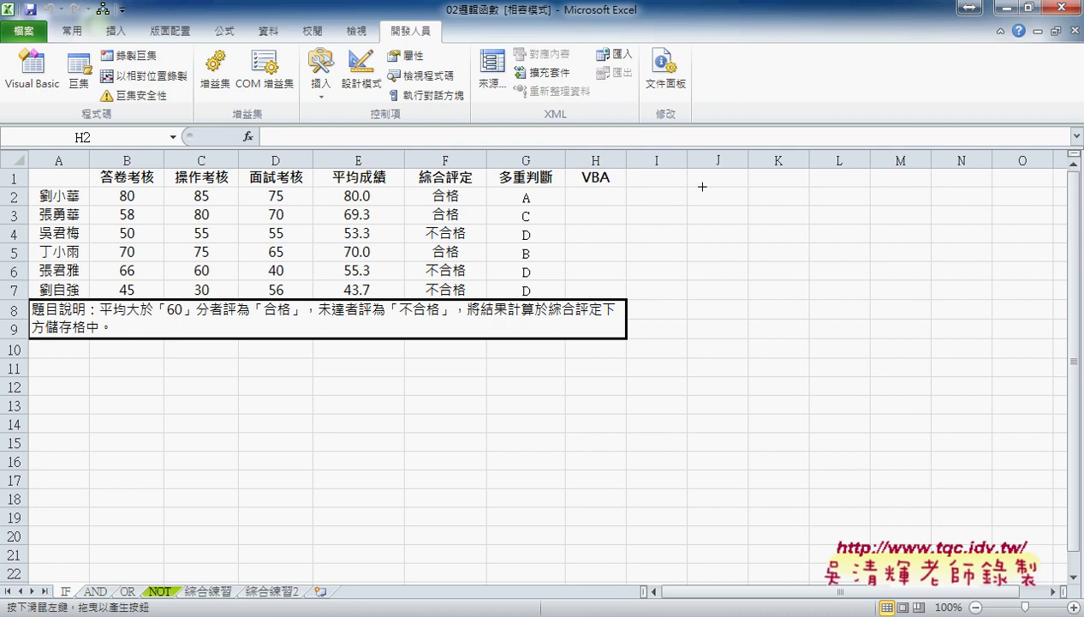
{"action": "left_click_drag", "start_coordinate": [695, 180], "coordinate": [774, 210]}
{"action": "left_click", "coordinate": [629, 218]}
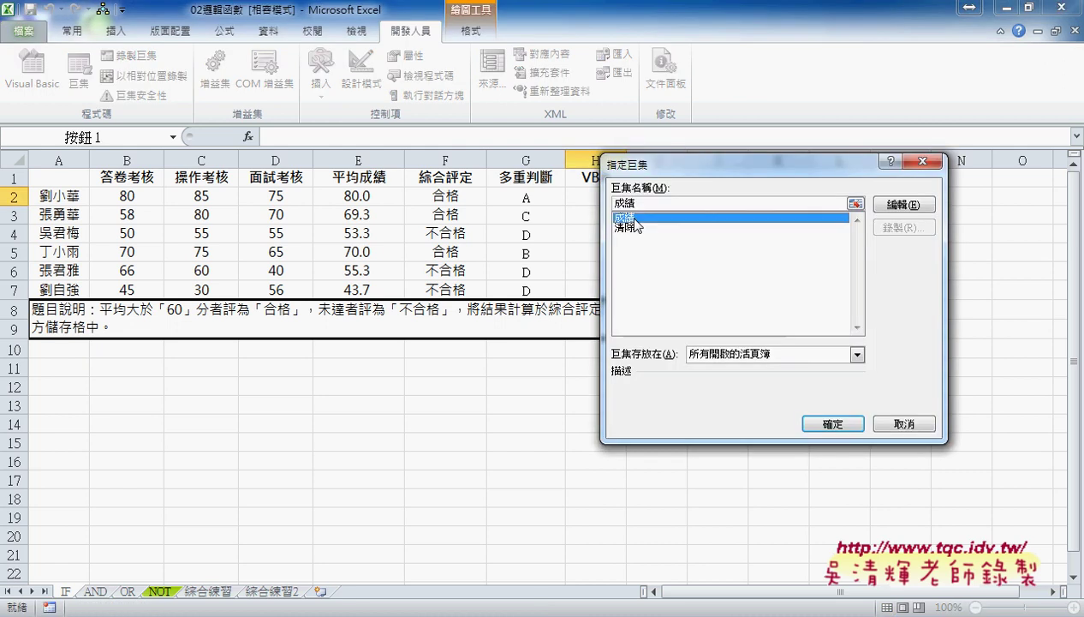
{"action": "left_click", "coordinate": [833, 423]}
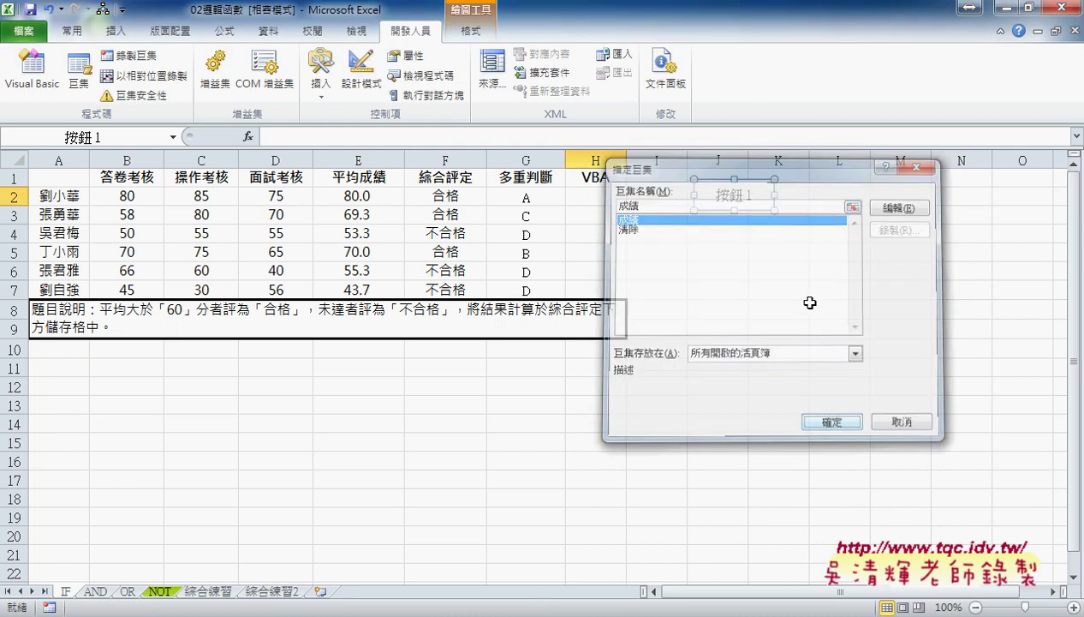
{"action": "key", "text": "Delete"}
{"action": "key", "text": "Delete"}
{"action": "key", "text": "Delete"}
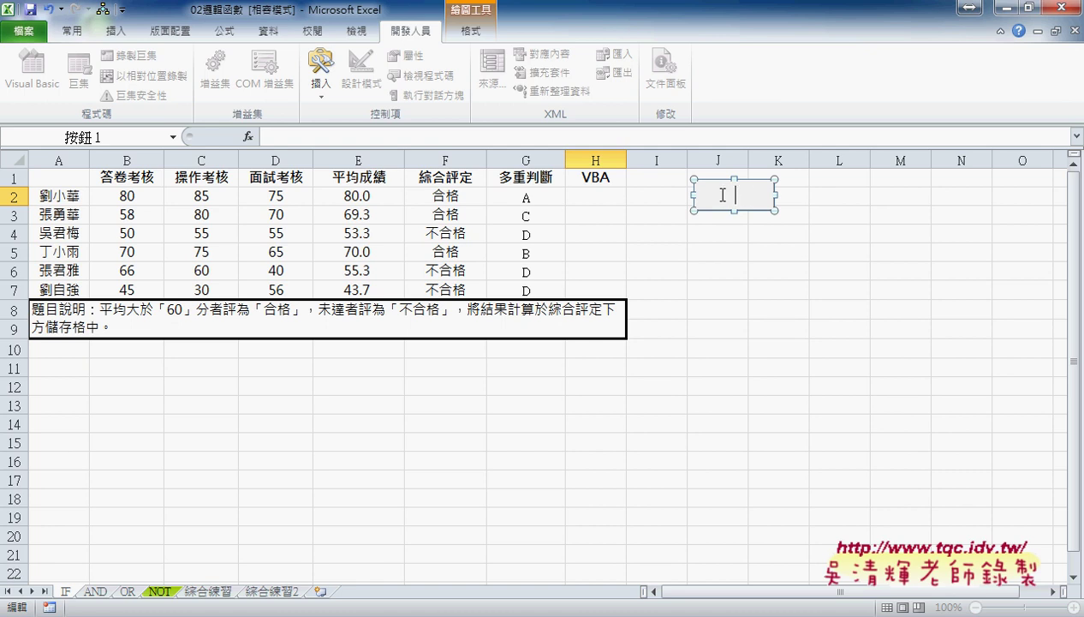
{"action": "type", "text": "成績"}
{"action": "left_click", "coordinate": [770, 252]}
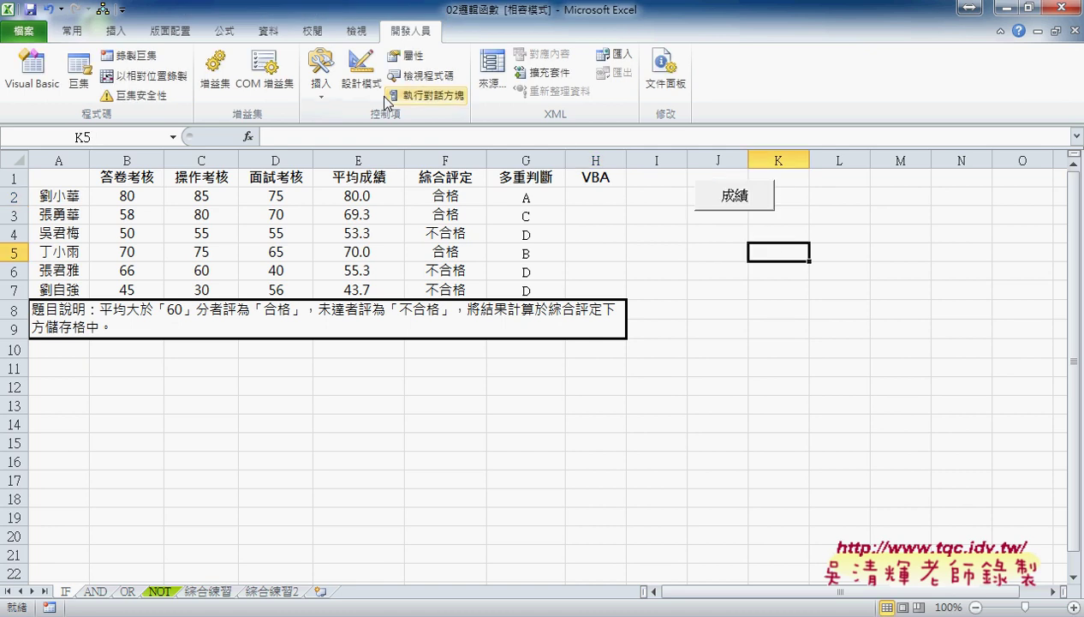
{"action": "left_click", "coordinate": [320, 77]}
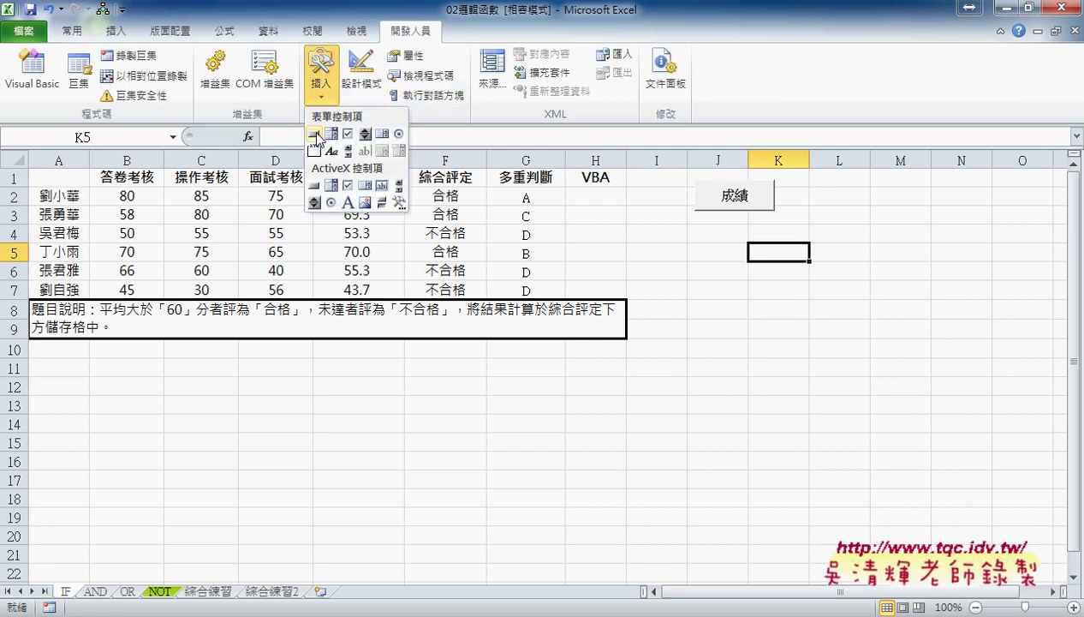
{"action": "left_click", "coordinate": [316, 135]}
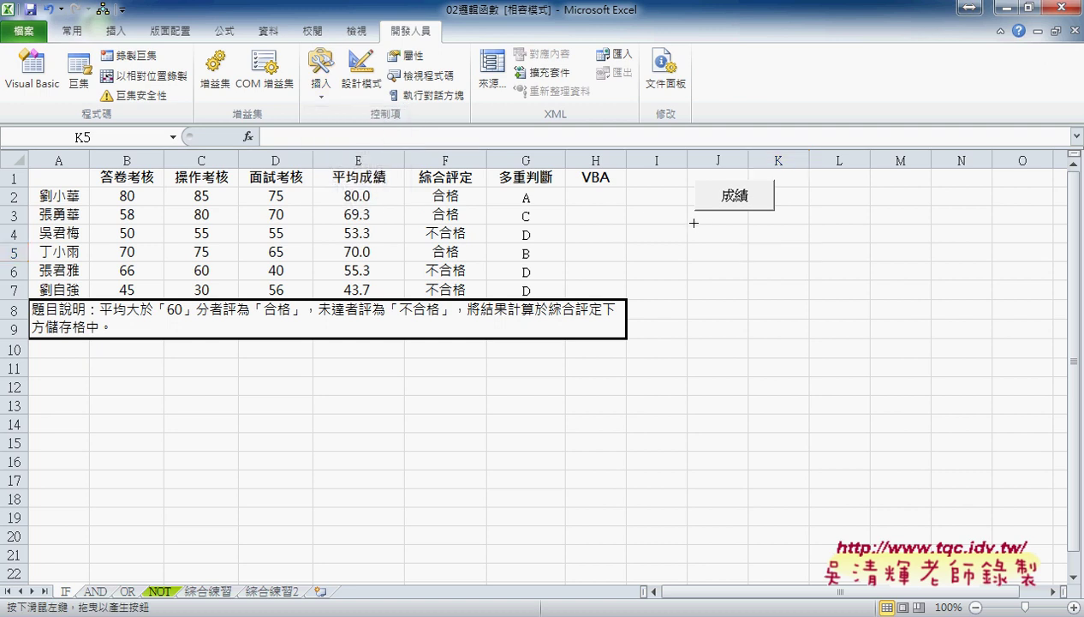
Step: Draw a second button assigned to 清除, then delete it from the sheet
{"action": "left_click_drag", "start_coordinate": [694, 223], "coordinate": [796, 265]}
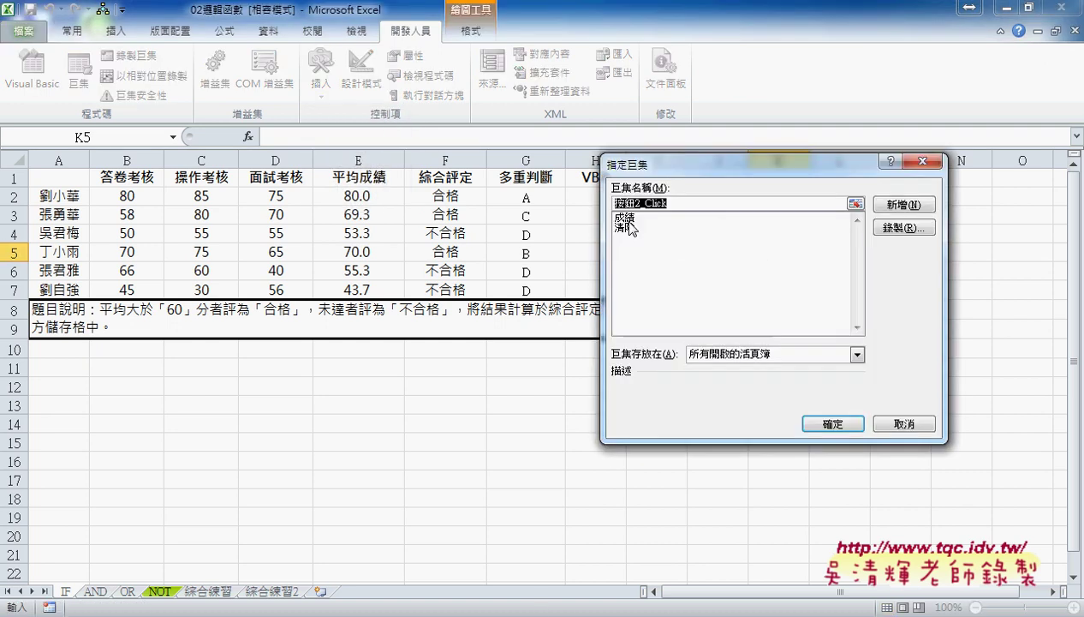
{"action": "left_click", "coordinate": [631, 228]}
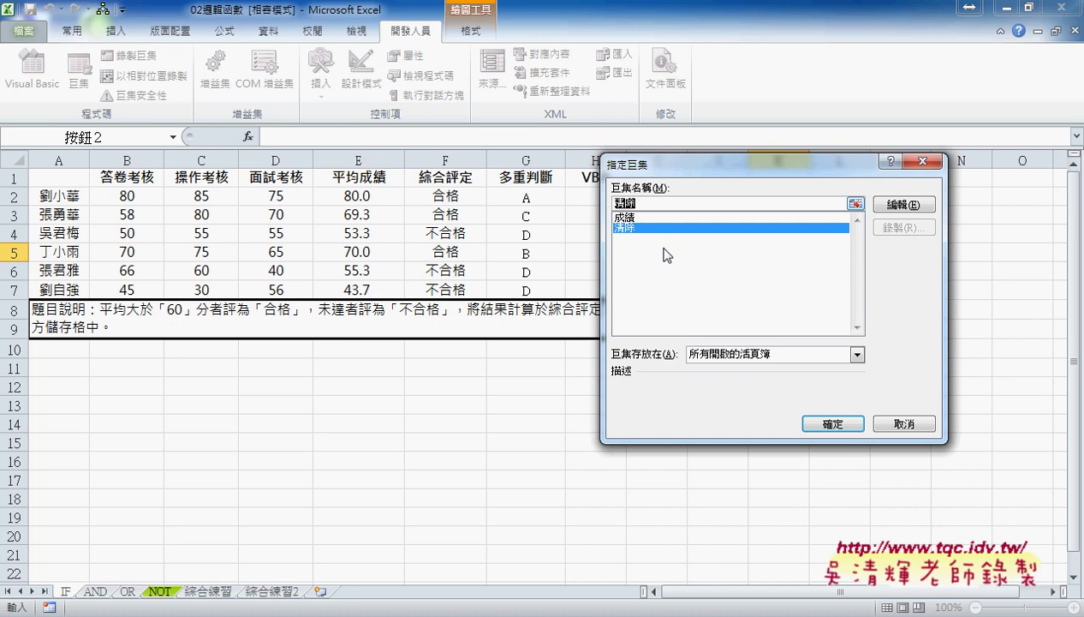
{"action": "left_click", "coordinate": [832, 423]}
{"action": "left_click", "coordinate": [900, 423]}
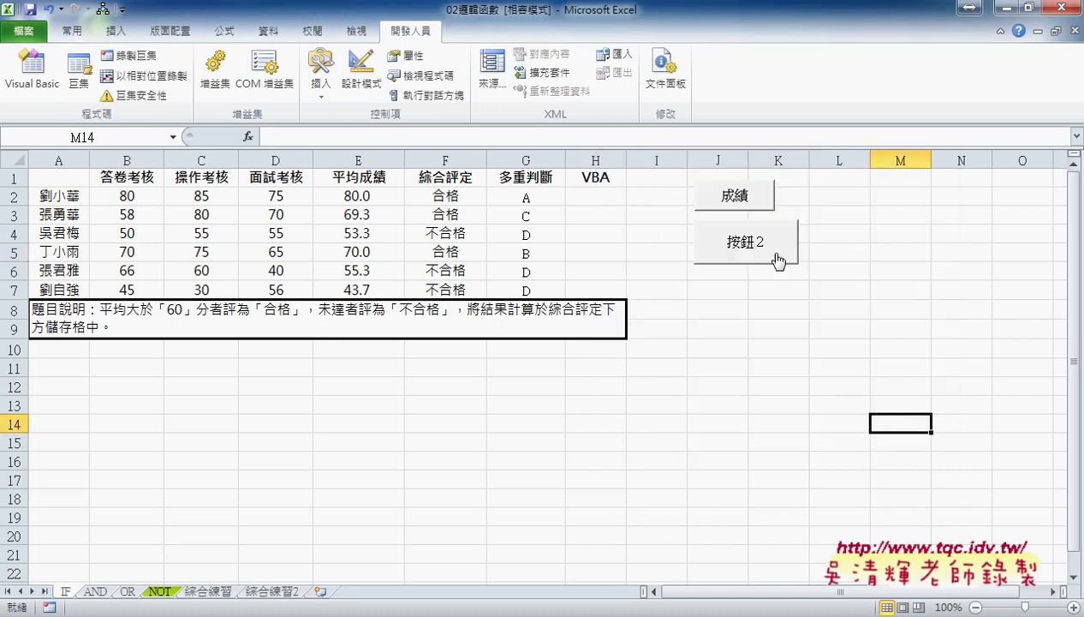
{"action": "right_click", "coordinate": [730, 243]}
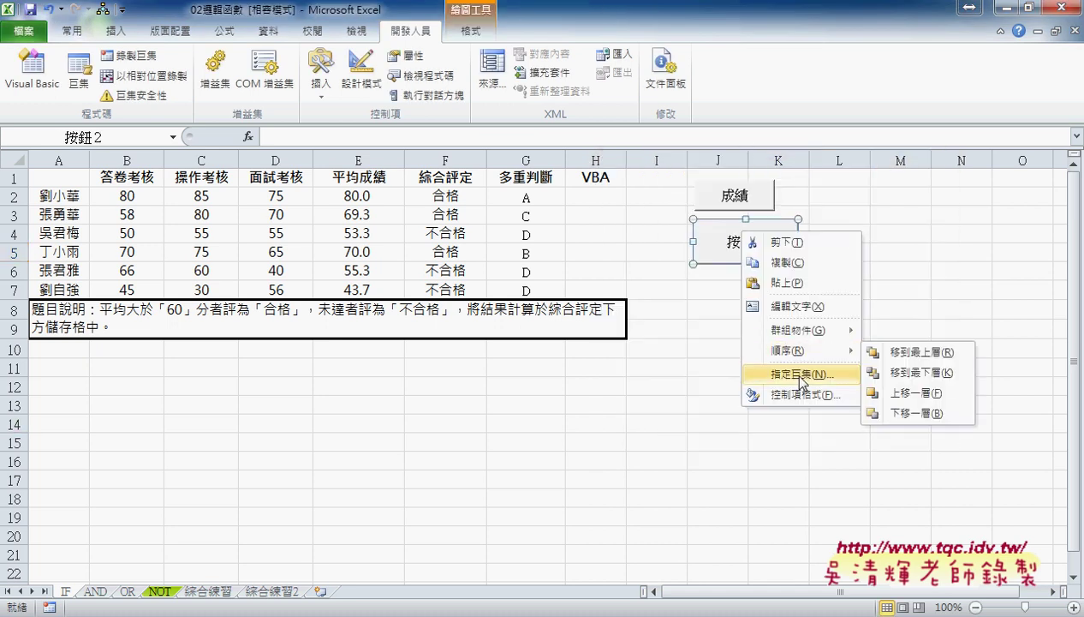
{"action": "key", "text": "Escape"}
{"action": "right_click", "coordinate": [770, 231]}
{"action": "left_click", "coordinate": [784, 239]}
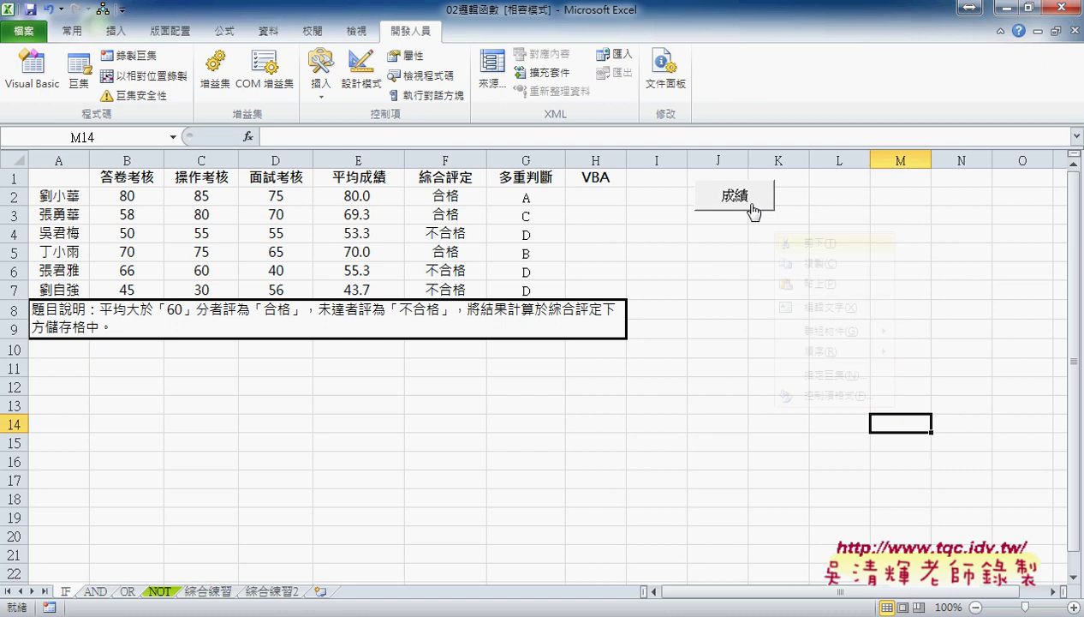
Step: Copy the 成績 button and paste the copy directly beneath the original
{"action": "right_click", "coordinate": [751, 211]}
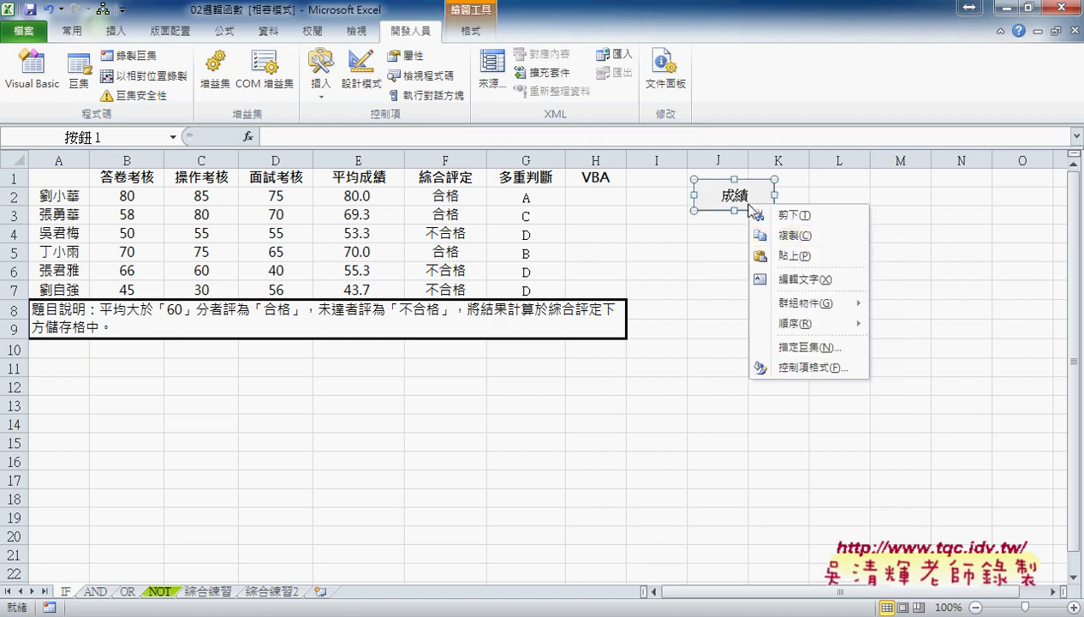
{"action": "left_click", "coordinate": [773, 236]}
{"action": "right_click", "coordinate": [771, 255]}
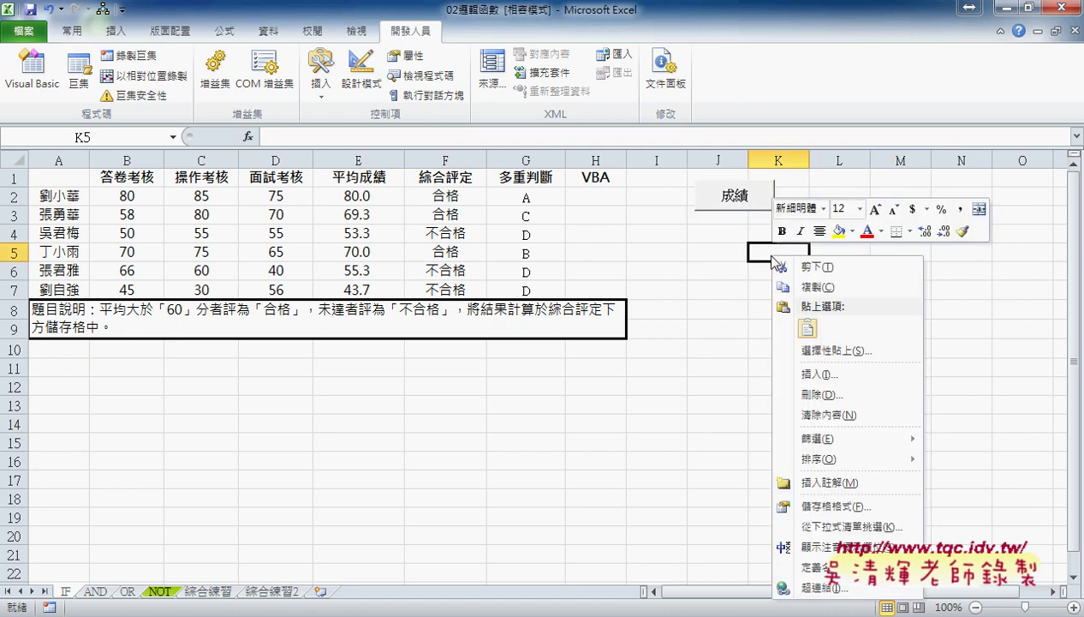
{"action": "left_click", "coordinate": [807, 328]}
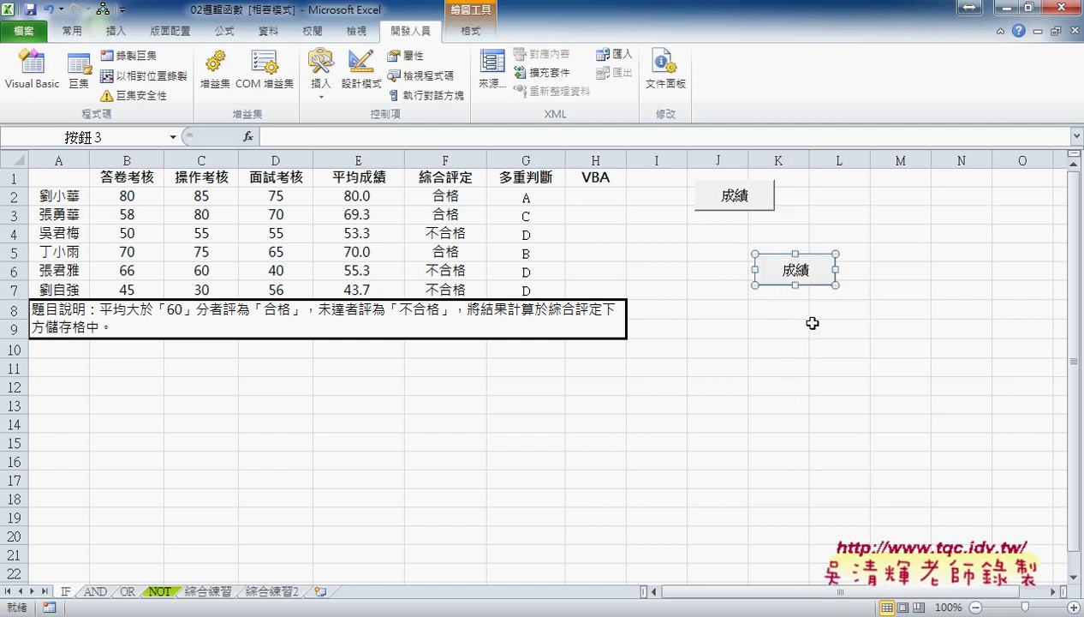
{"action": "left_click_drag", "start_coordinate": [781, 255], "coordinate": [719, 217]}
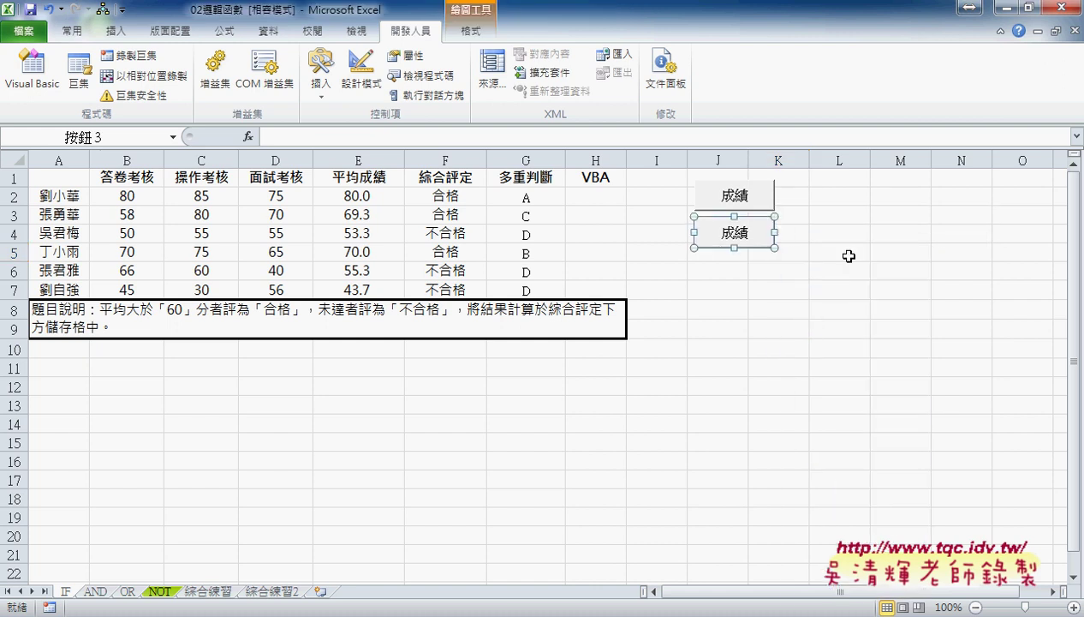
{"action": "left_click", "coordinate": [888, 268]}
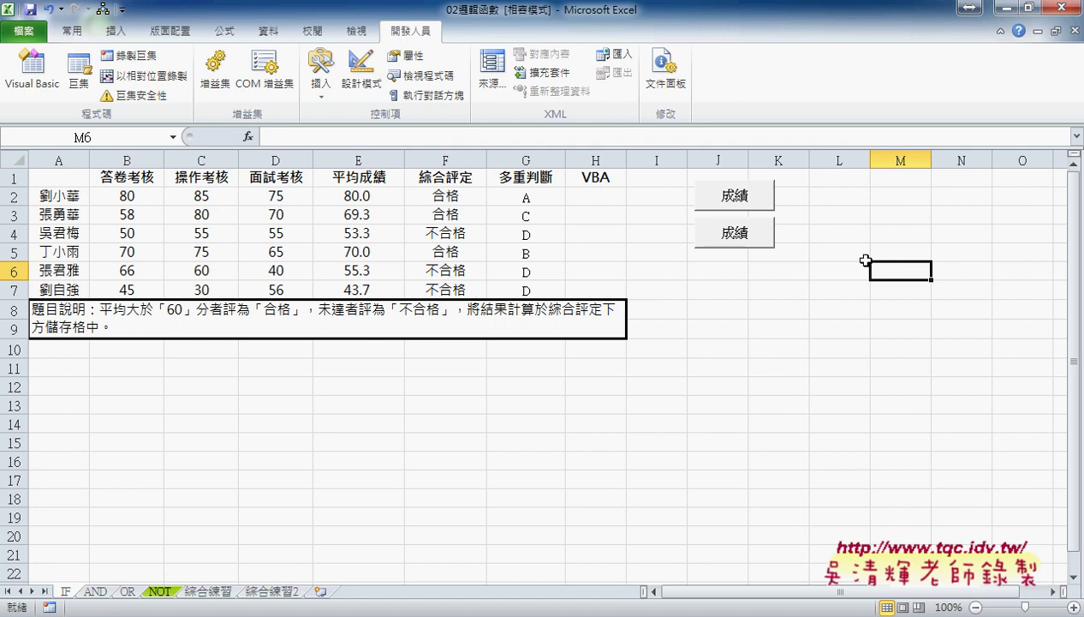
Step: Assign the 清除 macro to the copied button and change its caption to 清除
{"action": "right_click", "coordinate": [752, 235]}
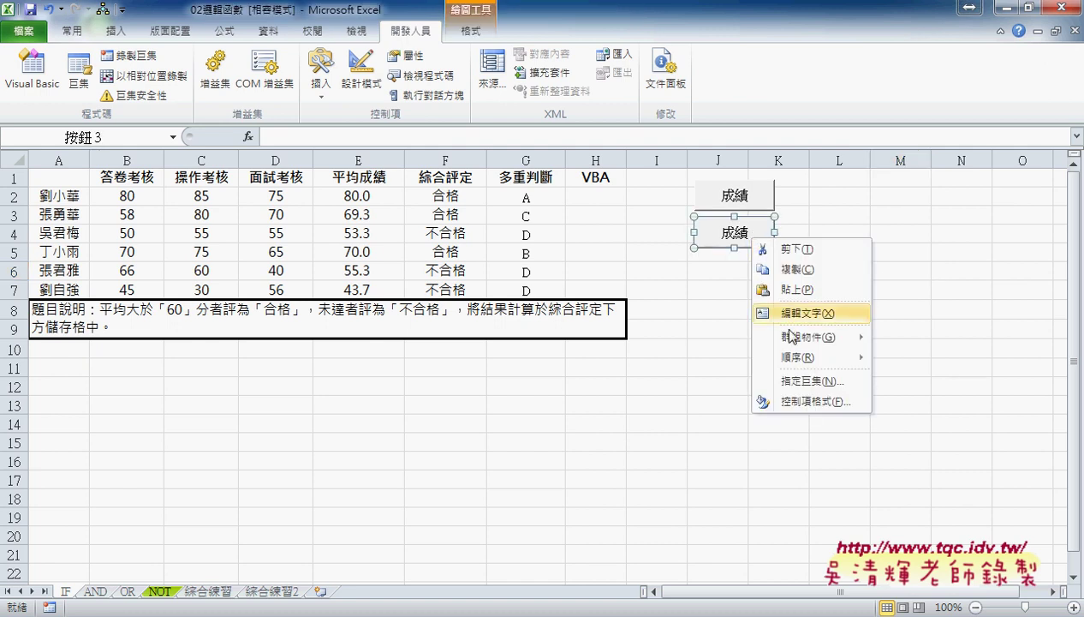
{"action": "left_click", "coordinate": [808, 382]}
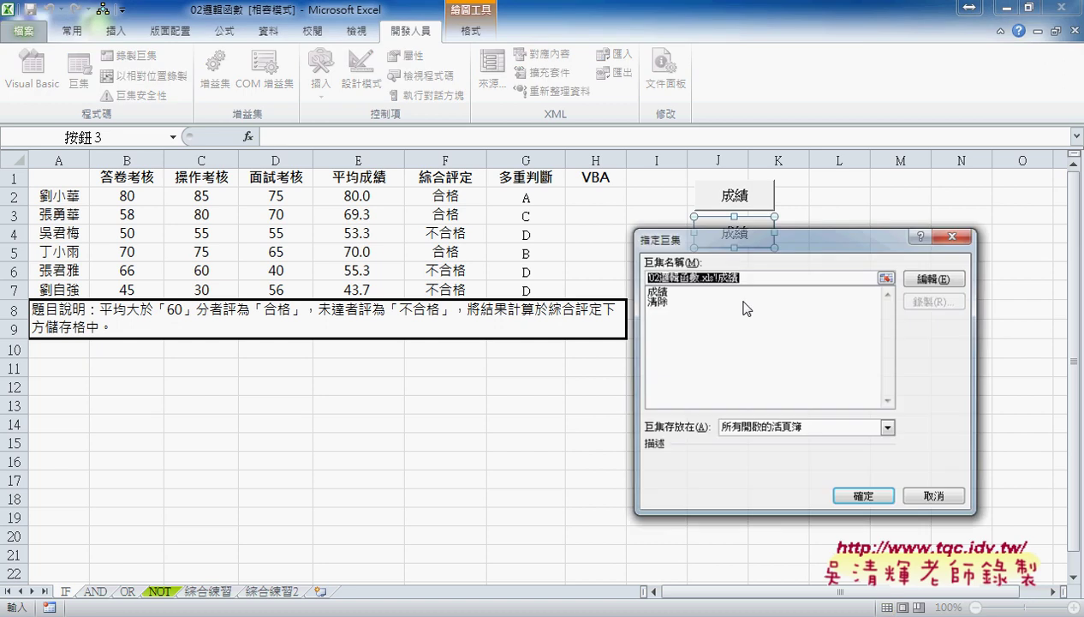
{"action": "left_click", "coordinate": [656, 302]}
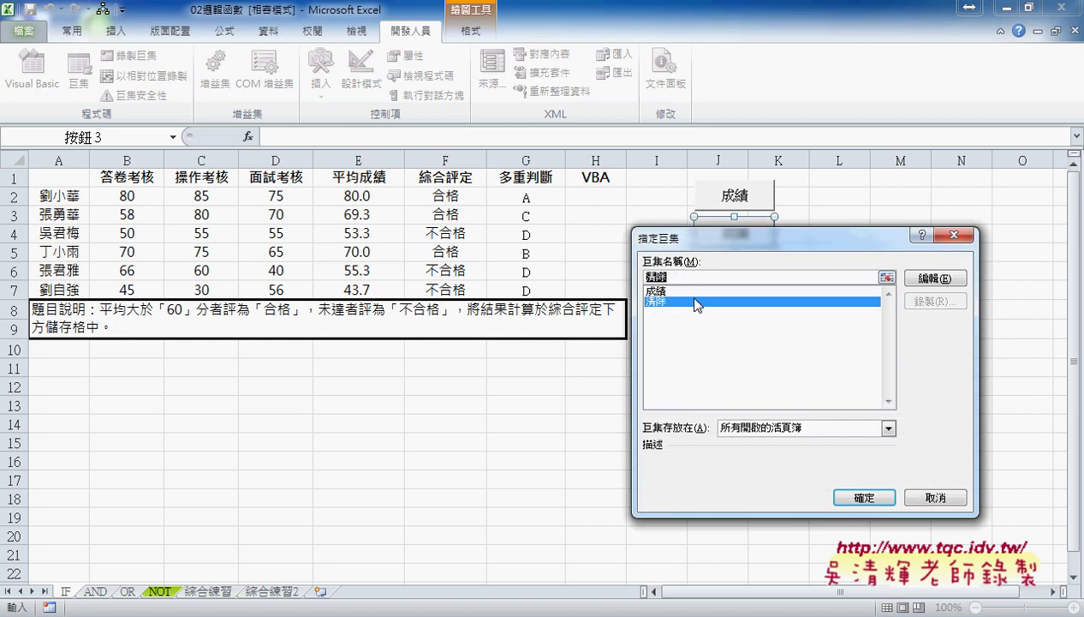
{"action": "left_click", "coordinate": [861, 497]}
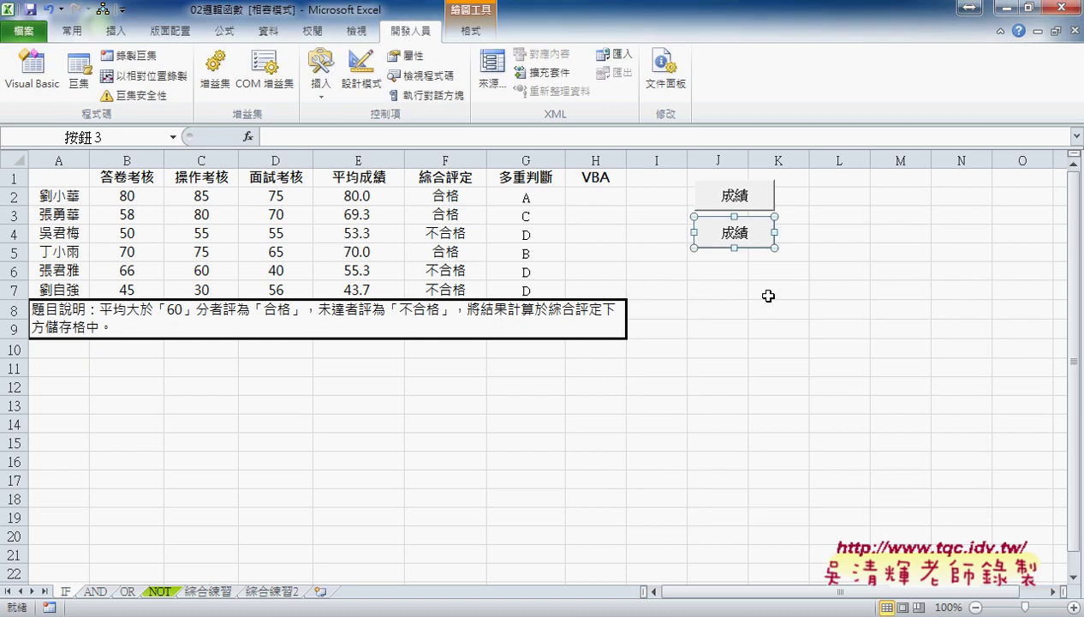
{"action": "left_click", "coordinate": [723, 233]}
{"action": "key", "text": "Delete"}
{"action": "key", "text": "Delete"}
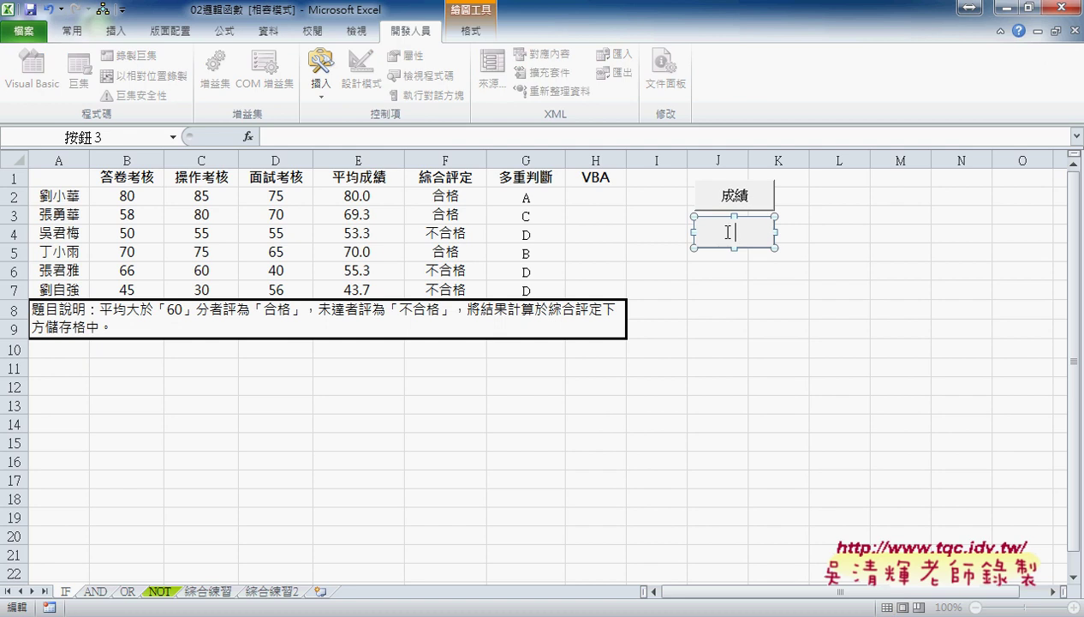
{"action": "type", "text": "清除"}
{"action": "left_click", "coordinate": [815, 334]}
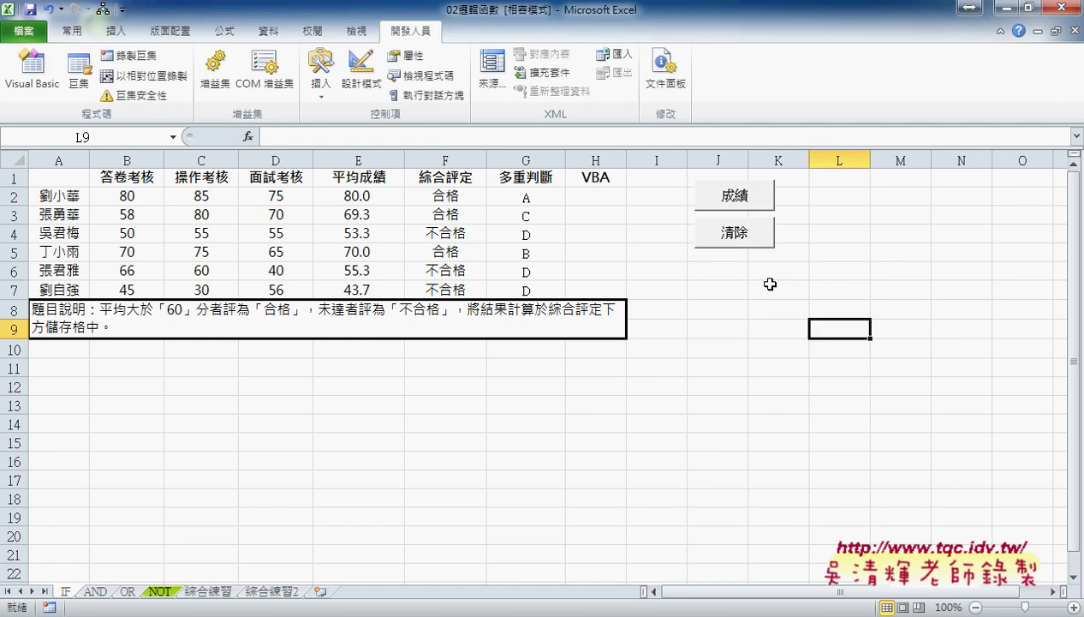
Step: Nudge the 清除 button with arrow keys until it aligns under the 成績 button
{"action": "right_click", "coordinate": [752, 238]}
{"action": "key", "text": "Escape"}
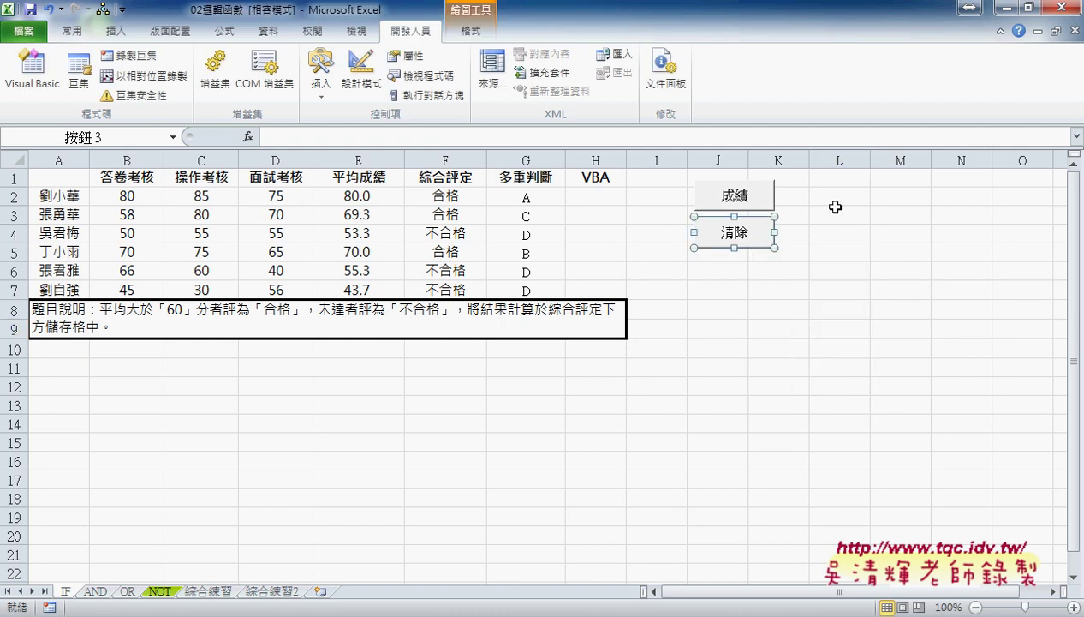
{"action": "key", "text": "Right"}
{"action": "key", "text": "Right"}
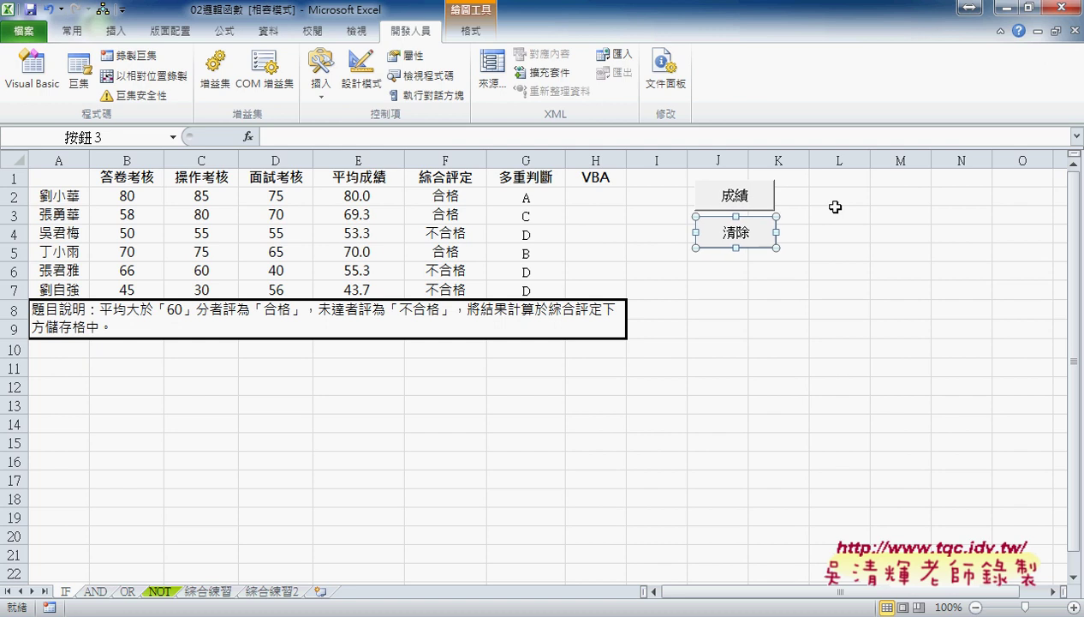
{"action": "key", "text": "Right"}
{"action": "left_click_drag", "start_coordinate": [762, 222], "coordinate": [803, 255]}
{"action": "left_click_drag", "start_coordinate": [760, 187], "coordinate": [763, 222]}
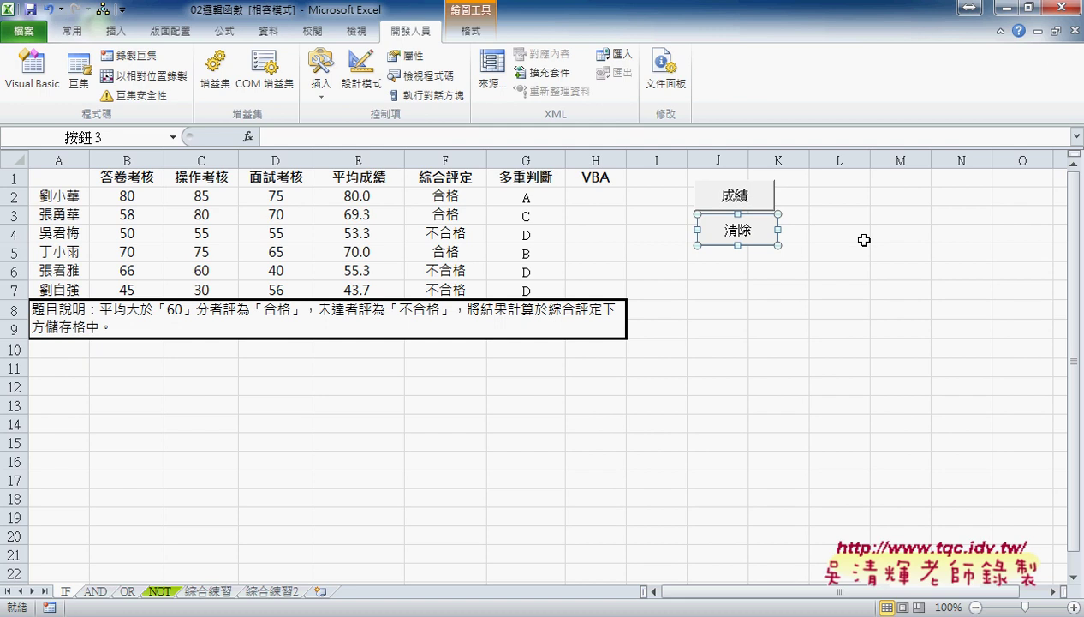
{"action": "key", "text": "Left"}
{"action": "key", "text": "Left"}
{"action": "key", "text": "Left"}
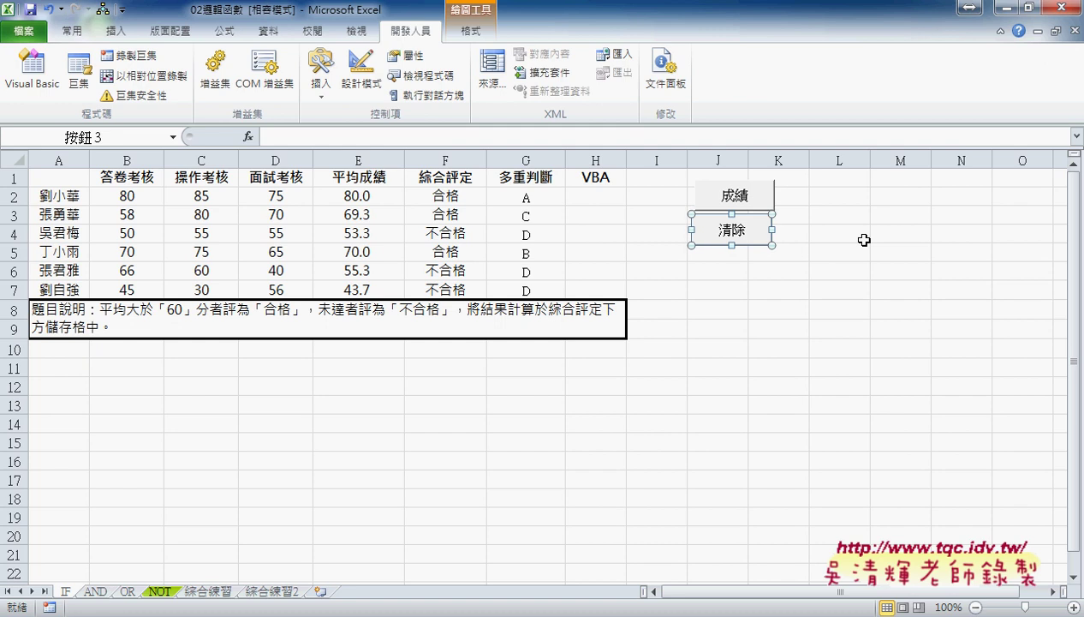
{"action": "key", "text": "Right"}
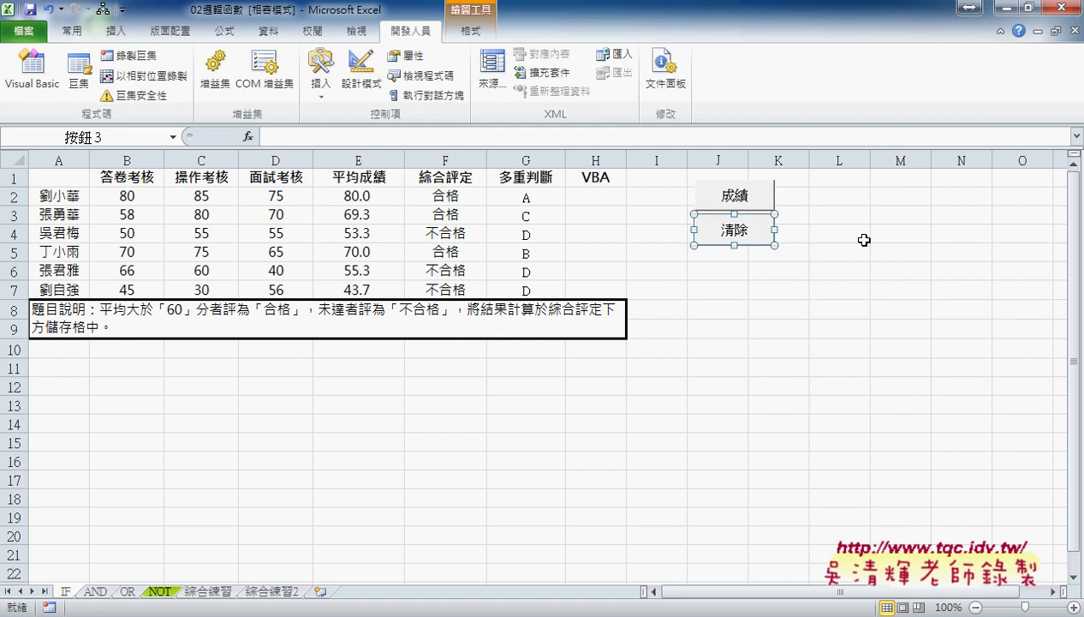
{"action": "key", "text": "Down"}
Step: Select both buttons and confirm their 0.95 cm by 2.49 cm size in Shape Format
{"action": "left_click", "coordinate": [765, 206], "text": "ctrl"}
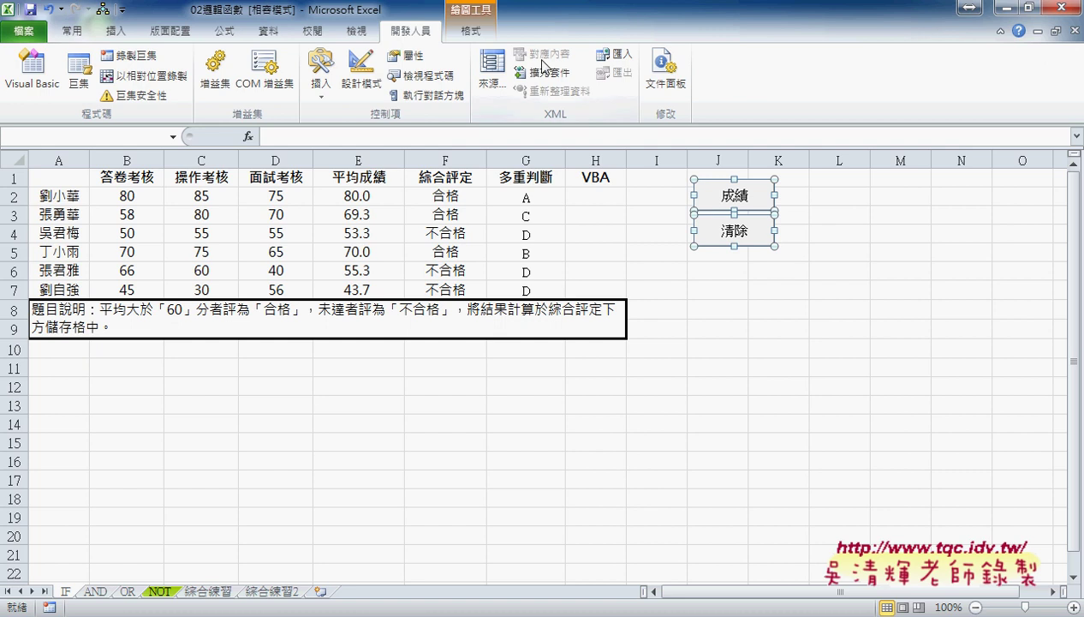
{"action": "left_click", "coordinate": [489, 39]}
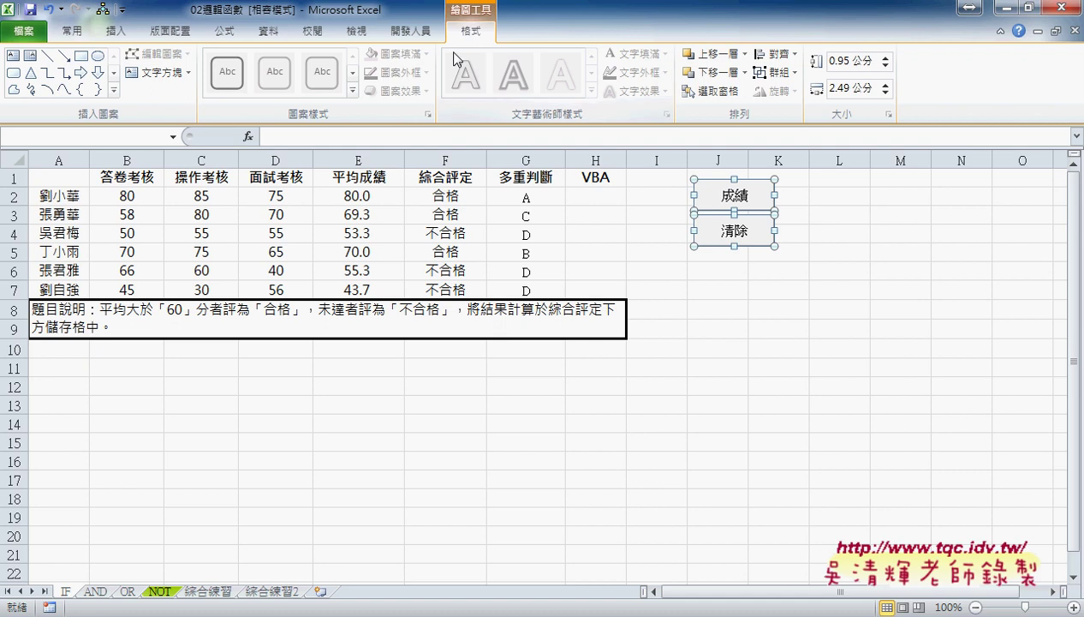
{"action": "left_click", "coordinate": [420, 35]}
Step: Test the buttons: 成績 fills column H, then 清除 empties it
{"action": "left_click", "coordinate": [810, 300]}
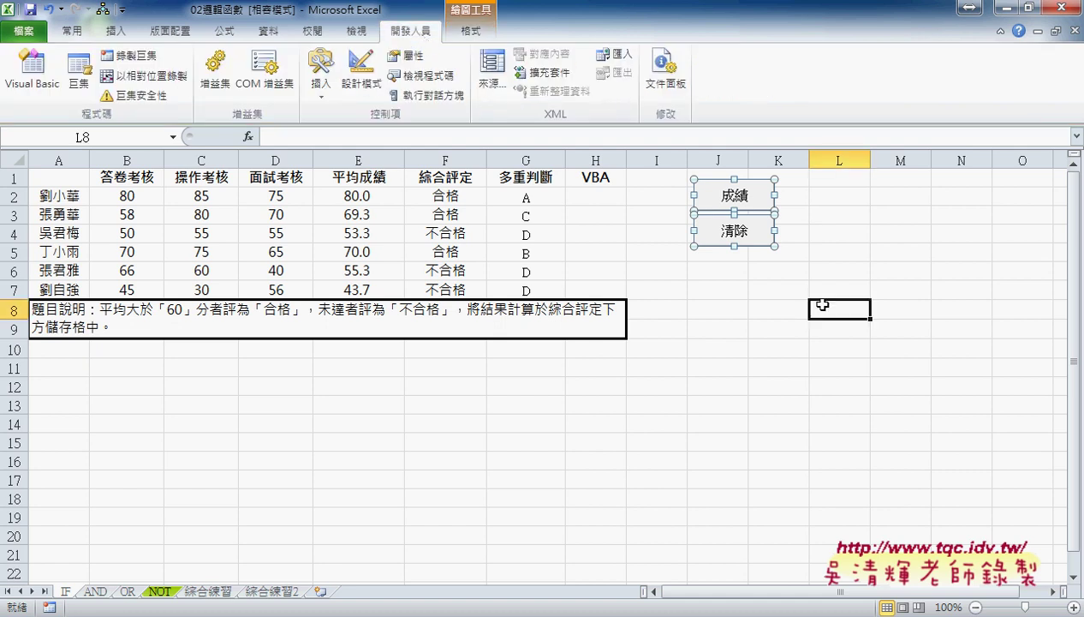
{"action": "left_click", "coordinate": [716, 197]}
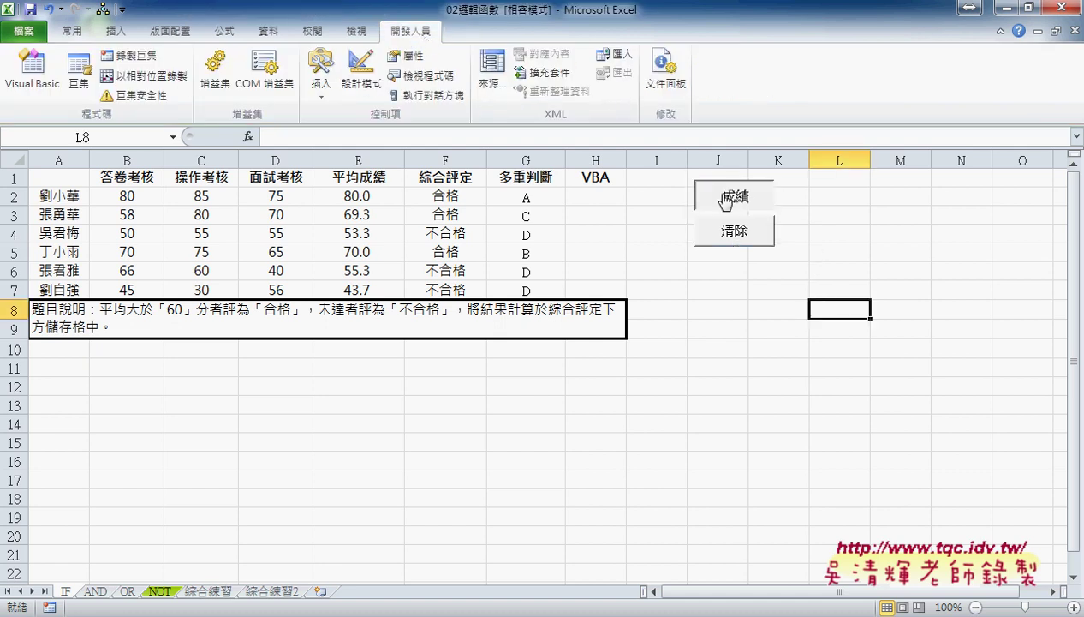
{"action": "left_click", "coordinate": [721, 231]}
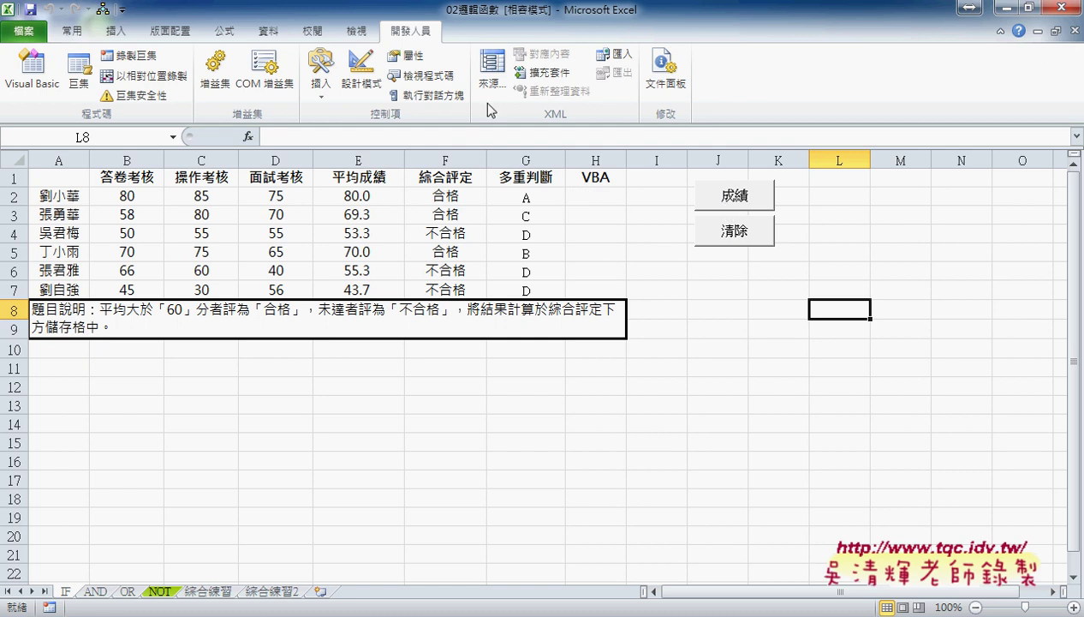
Step: Open the Shapes gallery on the Insert tab
{"action": "left_click", "coordinate": [322, 94]}
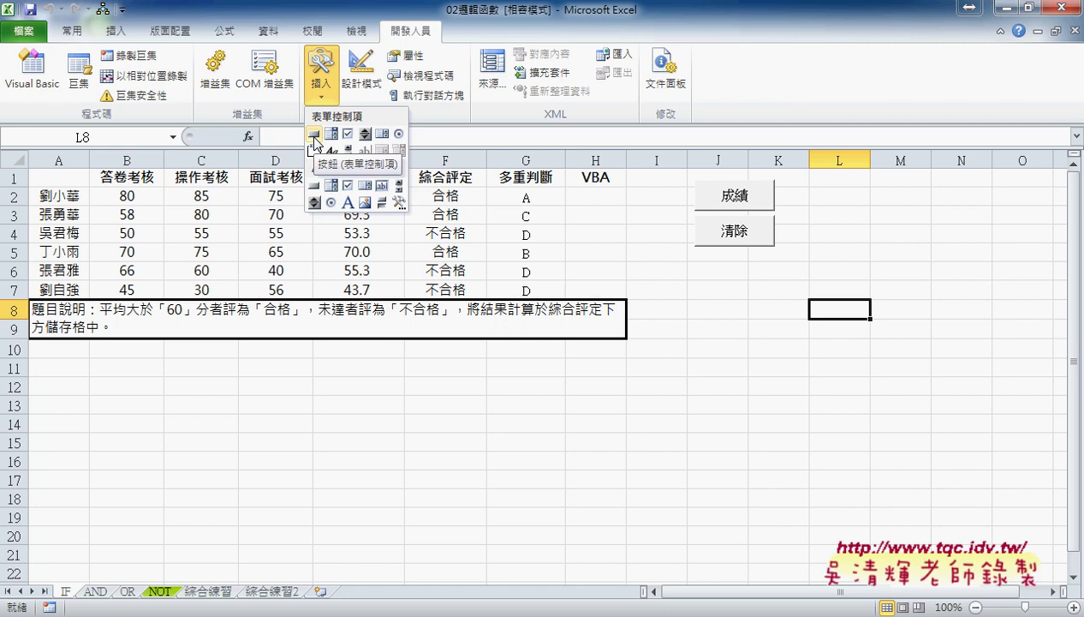
{"action": "left_click", "coordinate": [117, 34]}
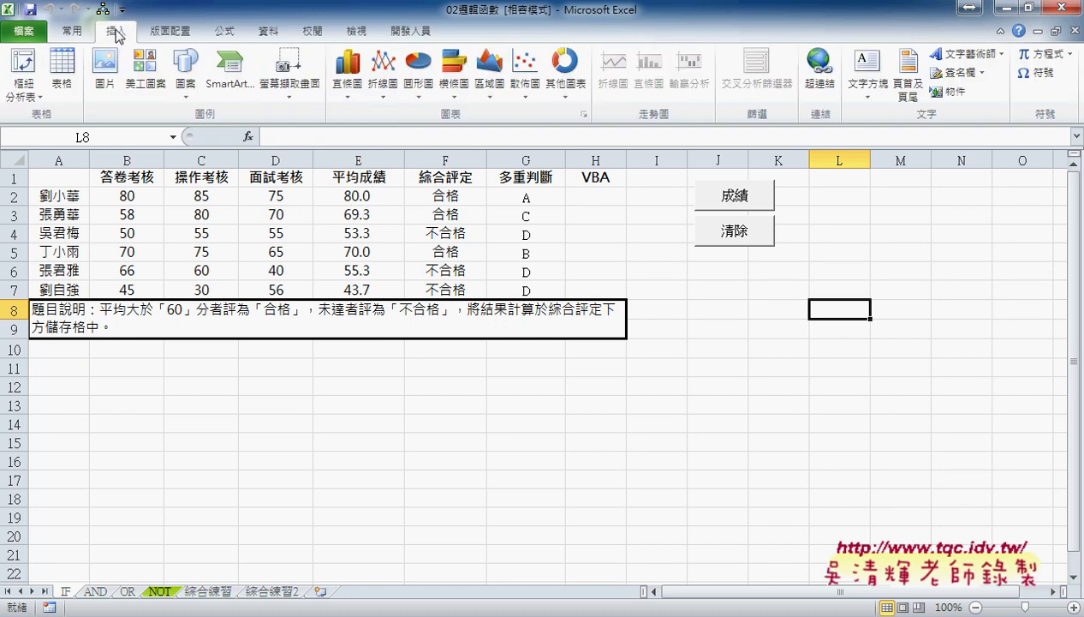
{"action": "left_click", "coordinate": [186, 90]}
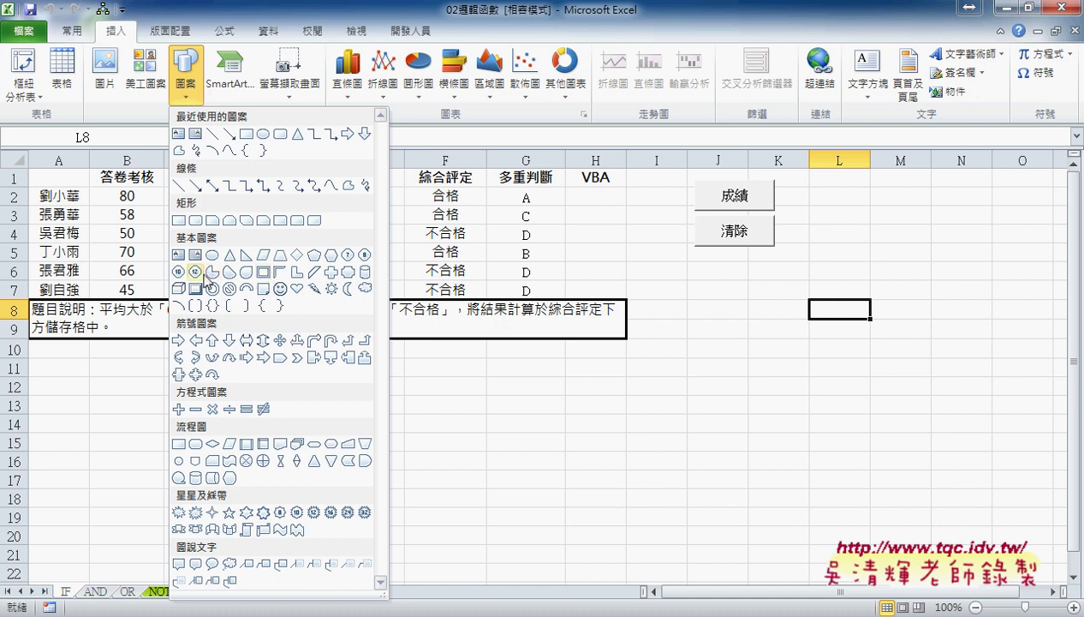
Step: Draw a Smiley Face shape in column L and give it a light-green shape style
{"action": "left_click", "coordinate": [280, 289]}
{"action": "left_click_drag", "start_coordinate": [811, 187], "coordinate": [855, 223]}
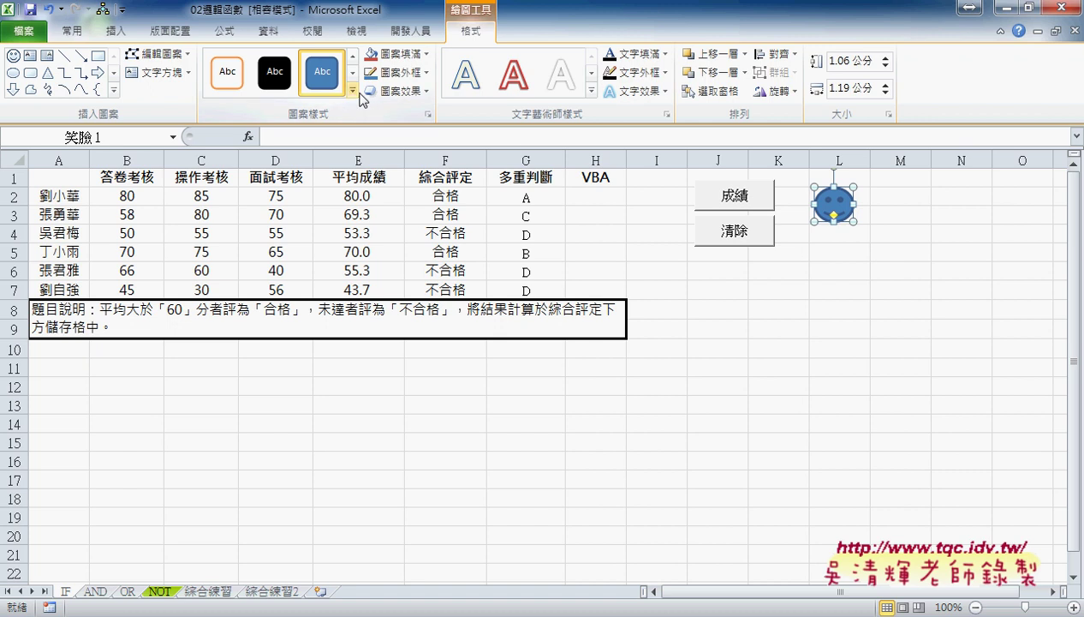
{"action": "left_click", "coordinate": [353, 89]}
{"action": "left_click", "coordinate": [367, 224]}
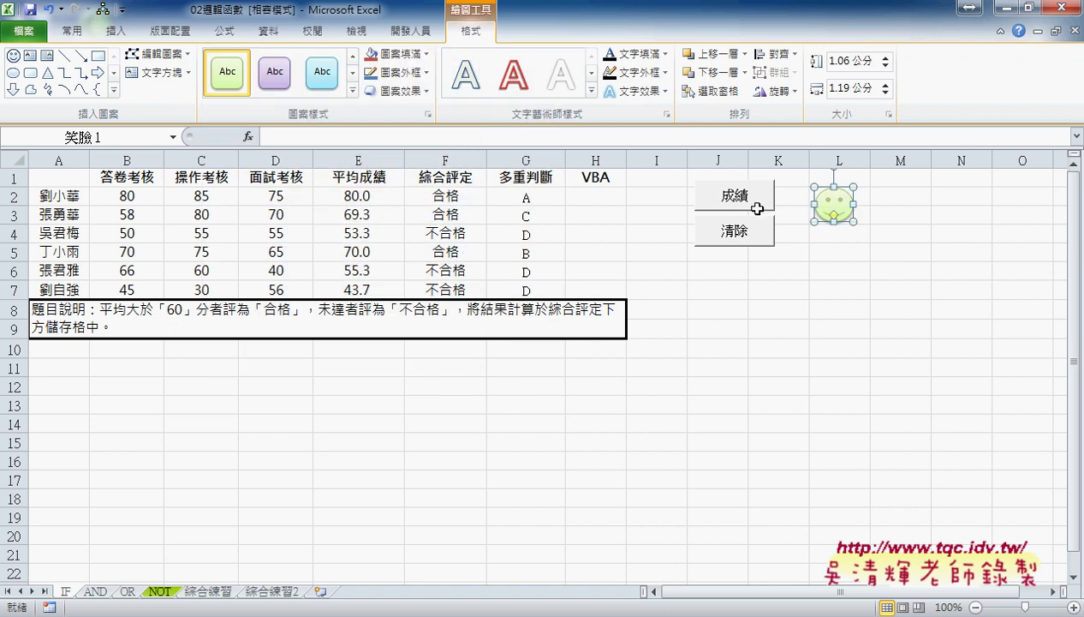
{"action": "left_click", "coordinate": [880, 273]}
{"action": "left_click", "coordinate": [835, 210]}
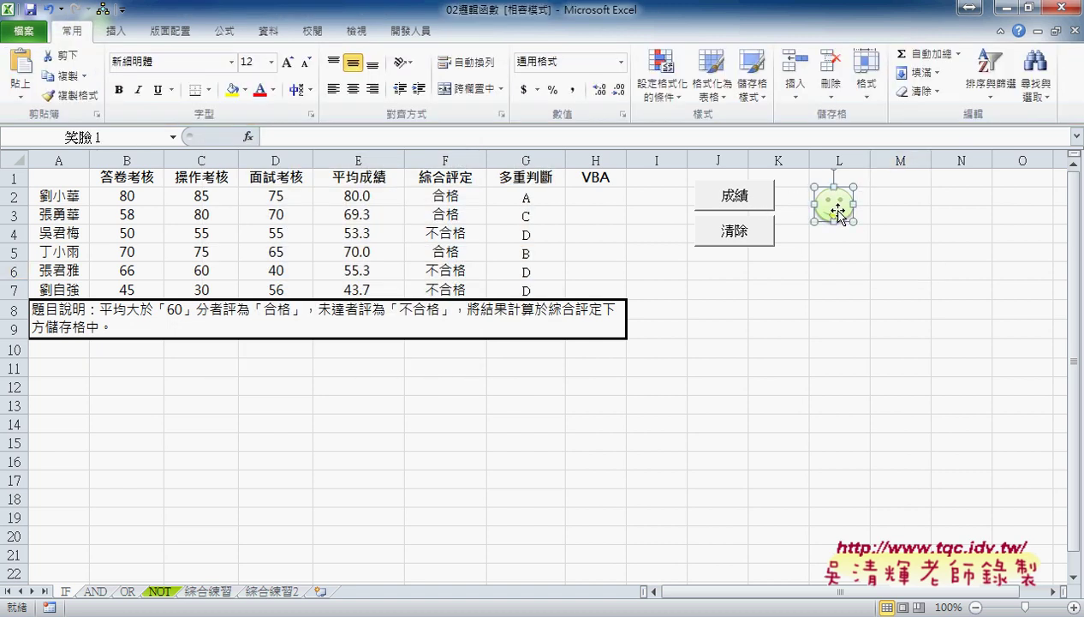
Step: Assign the 成績 macro to the smiley, test it, then clear column H with 清除
{"action": "right_click", "coordinate": [836, 209]}
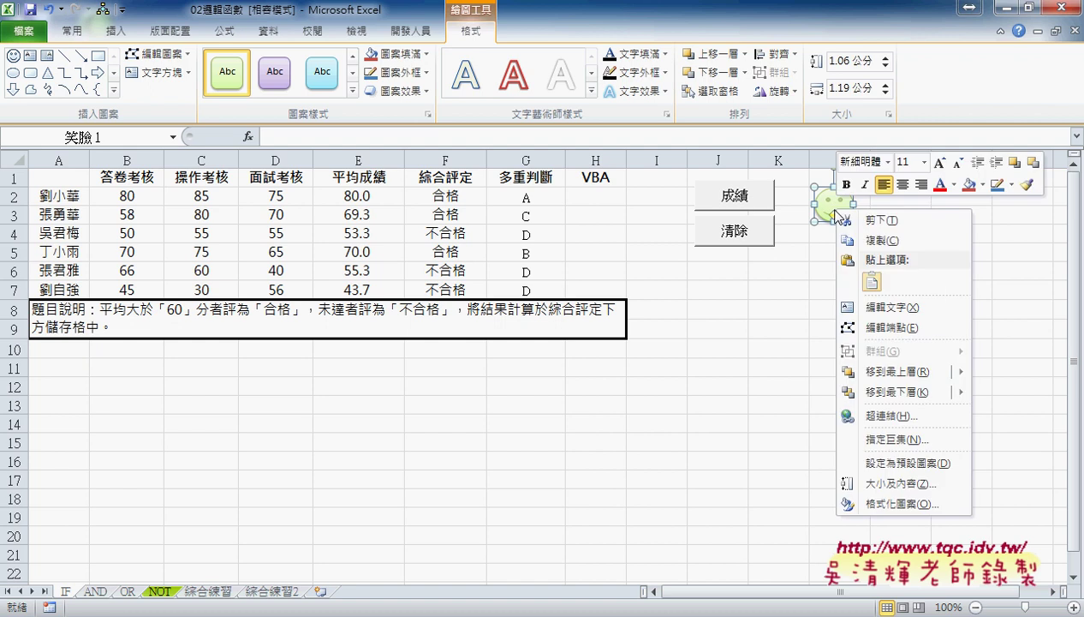
{"action": "left_click", "coordinate": [893, 440]}
{"action": "left_click", "coordinate": [751, 353]}
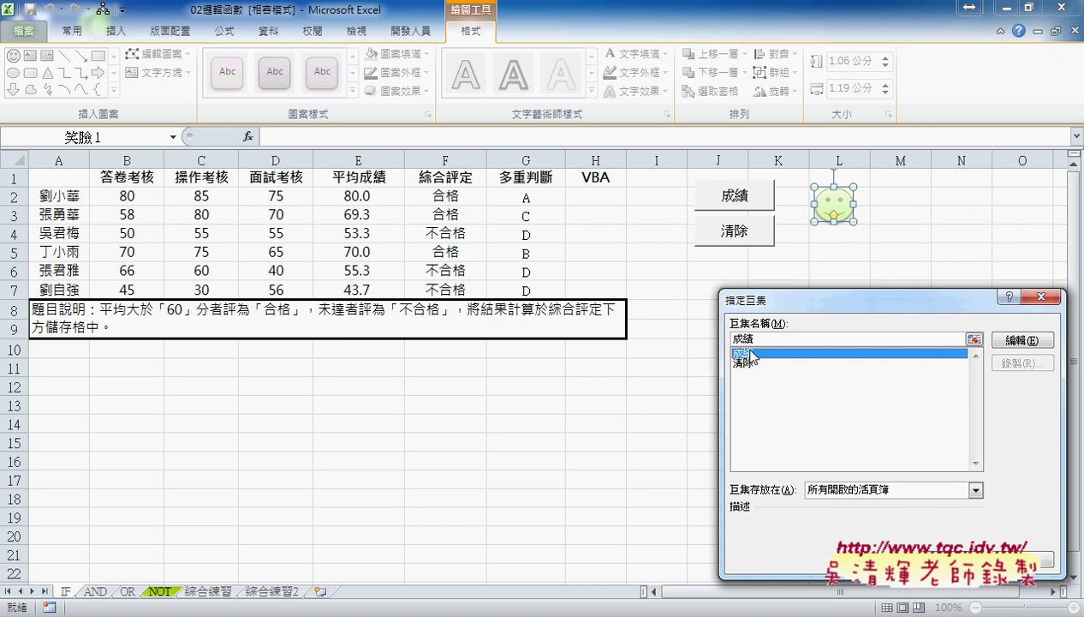
{"action": "left_click", "coordinate": [980, 558]}
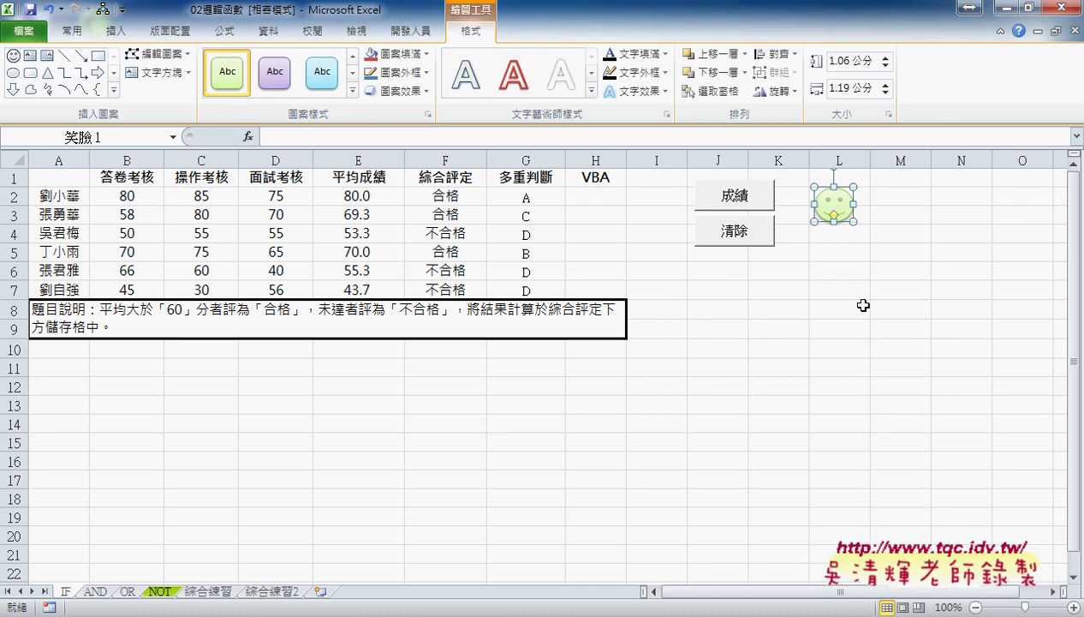
{"action": "left_click", "coordinate": [844, 308]}
{"action": "left_click", "coordinate": [844, 220]}
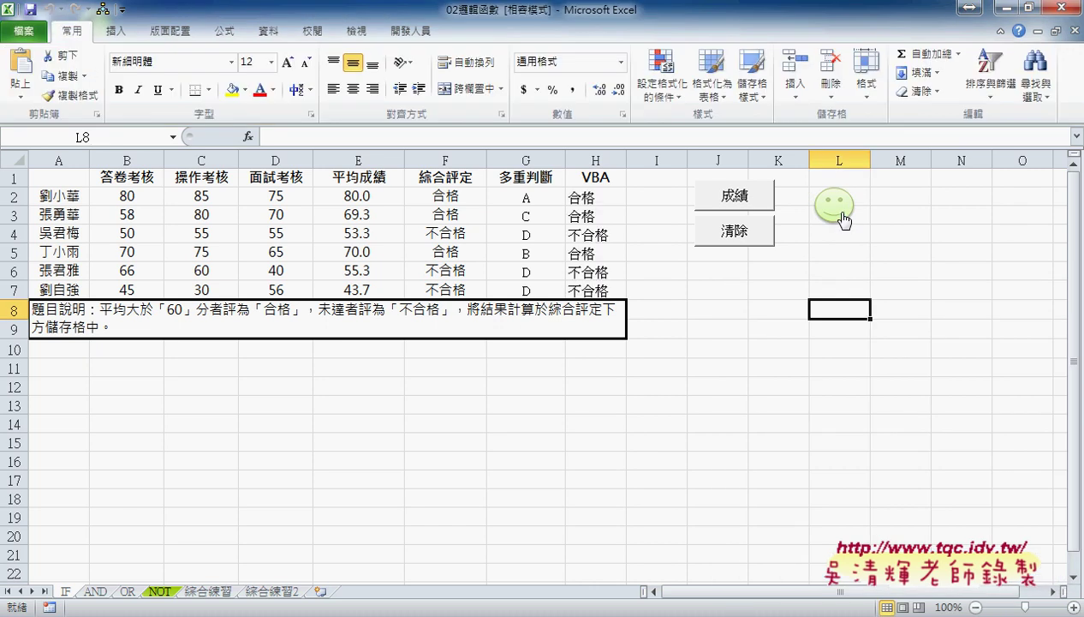
{"action": "left_click", "coordinate": [740, 231]}
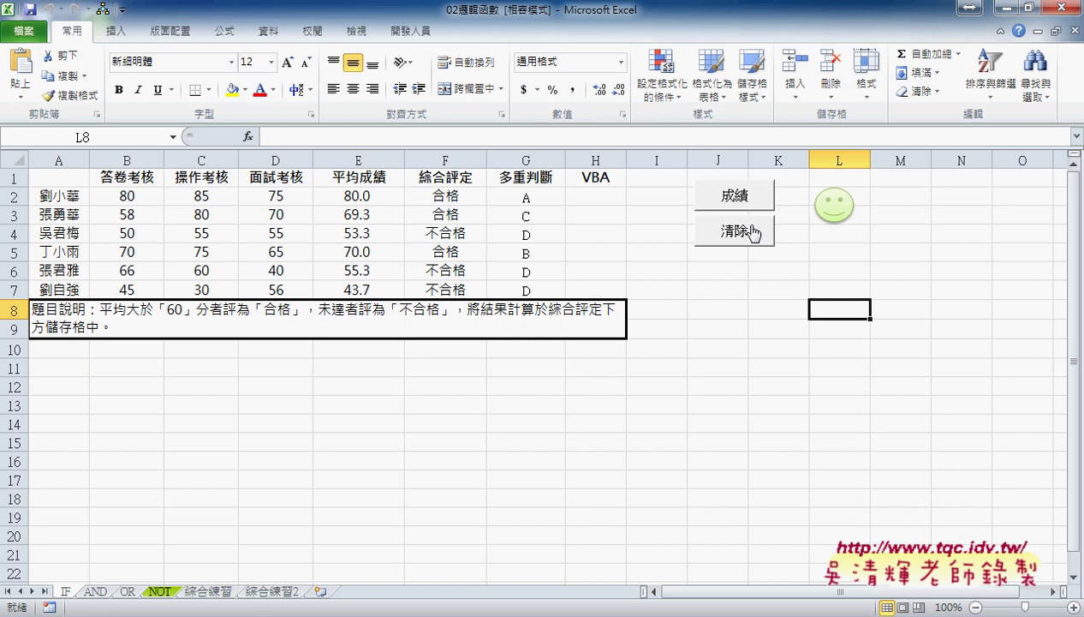
Step: Draw a red Multiply (X) shape below the smiley
{"action": "left_click", "coordinate": [118, 36]}
{"action": "left_click", "coordinate": [186, 81]}
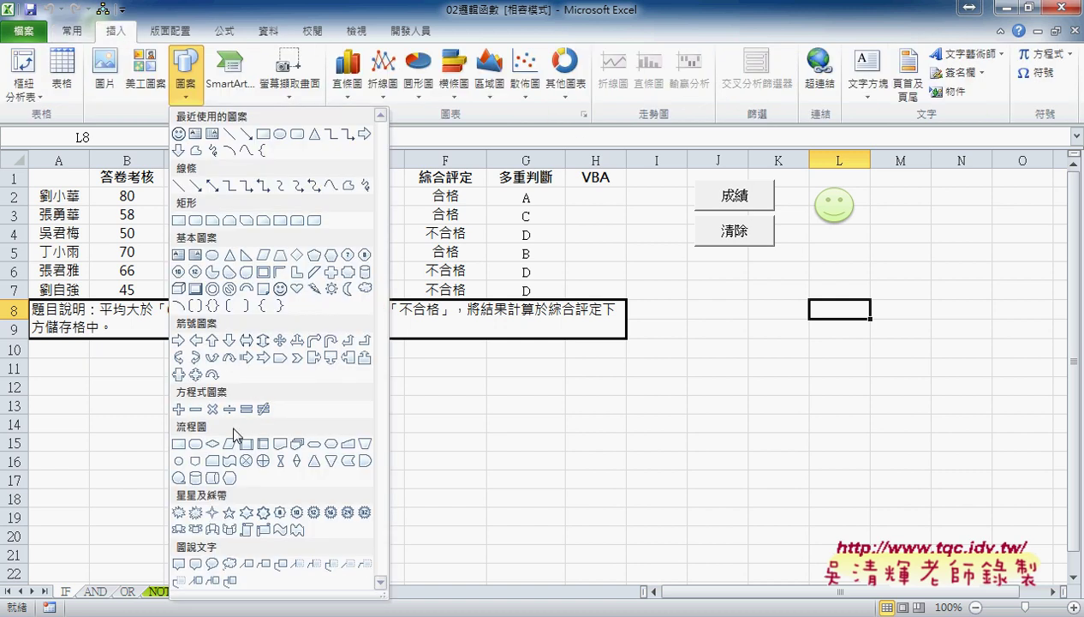
{"action": "left_click", "coordinate": [212, 409]}
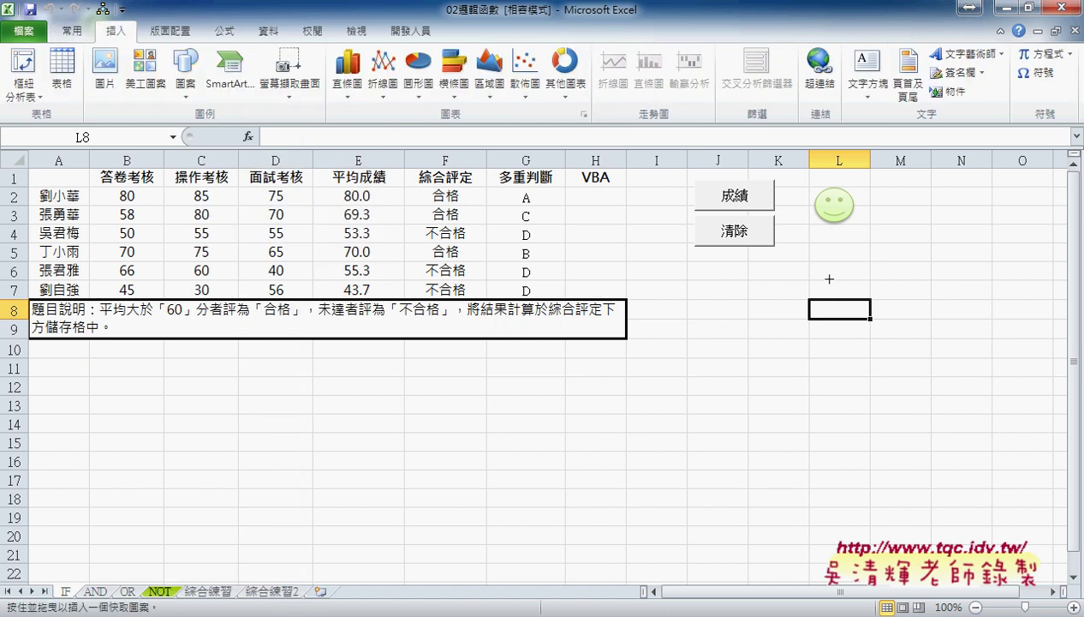
{"action": "left_click_drag", "start_coordinate": [820, 242], "coordinate": [857, 285]}
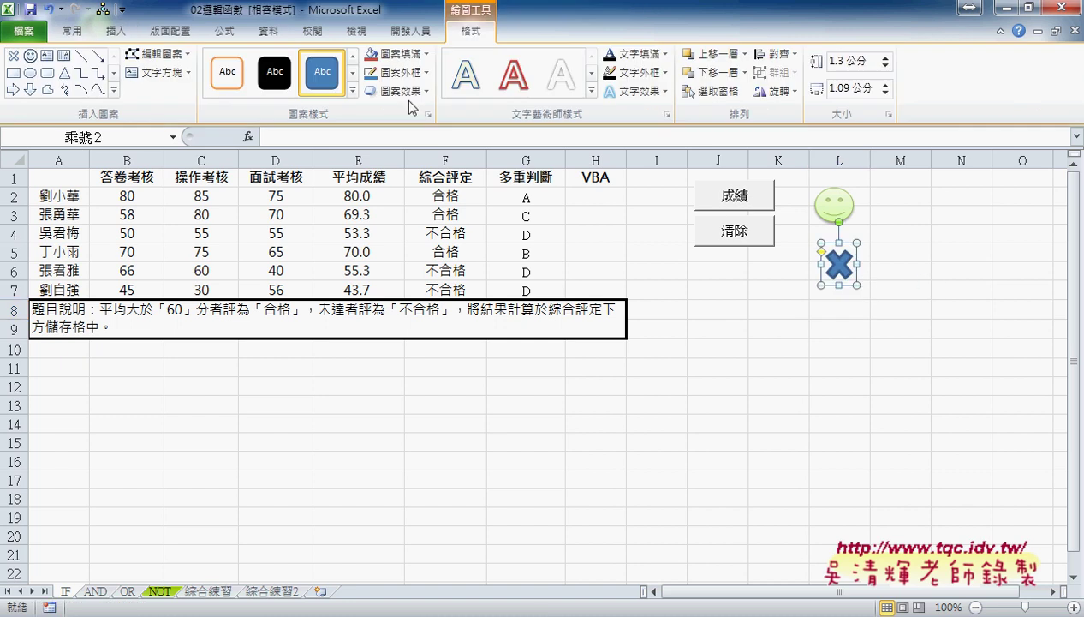
{"action": "left_click", "coordinate": [352, 89]}
{"action": "left_click", "coordinate": [325, 206]}
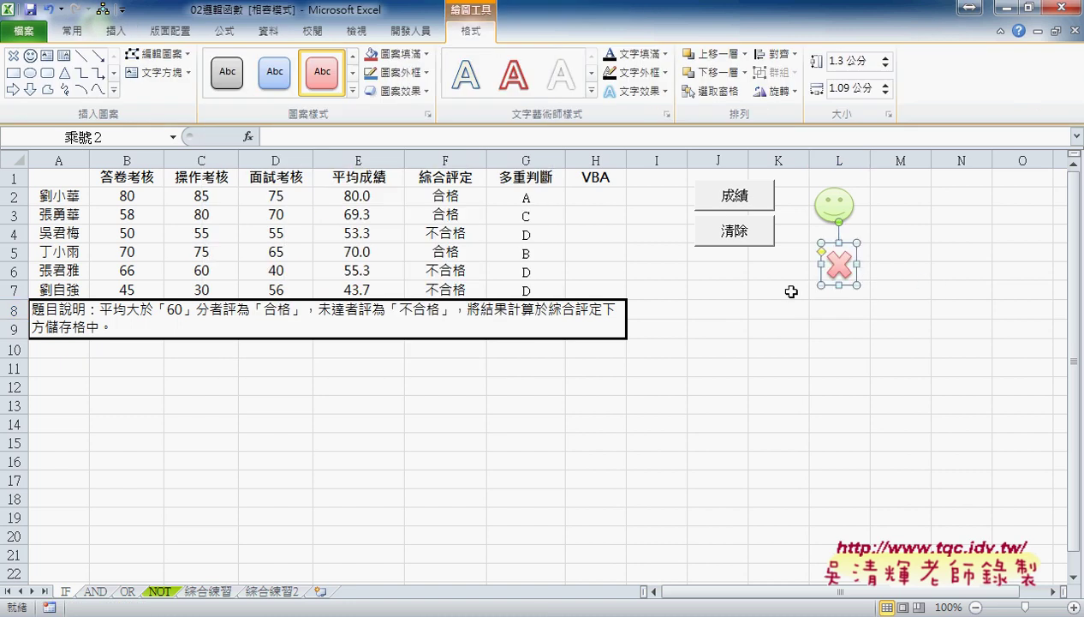
Step: Assign the 清除 macro to the X shape, then test both the smiley and the X
{"action": "right_click", "coordinate": [839, 270]}
{"action": "left_click", "coordinate": [892, 504]}
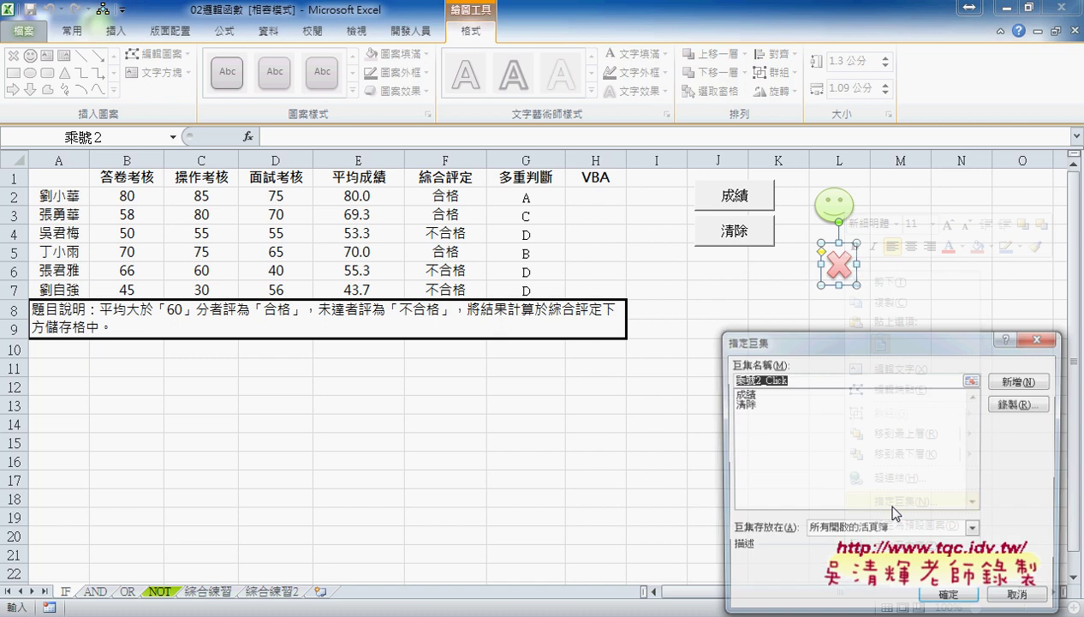
{"action": "left_click", "coordinate": [738, 403]}
{"action": "left_click", "coordinate": [949, 600]}
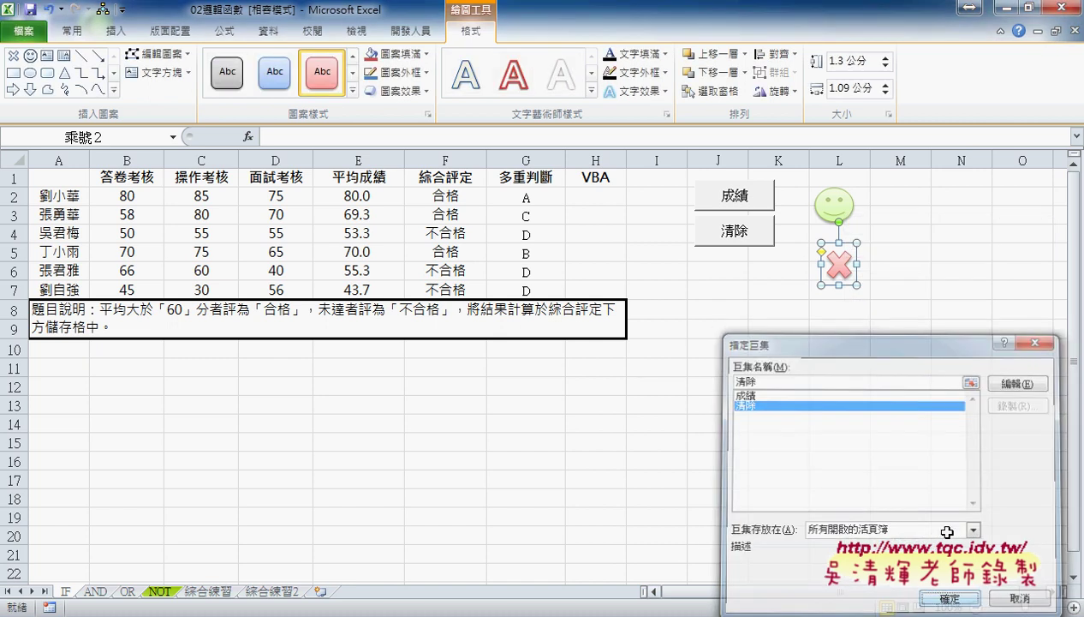
{"action": "left_click", "coordinate": [950, 271]}
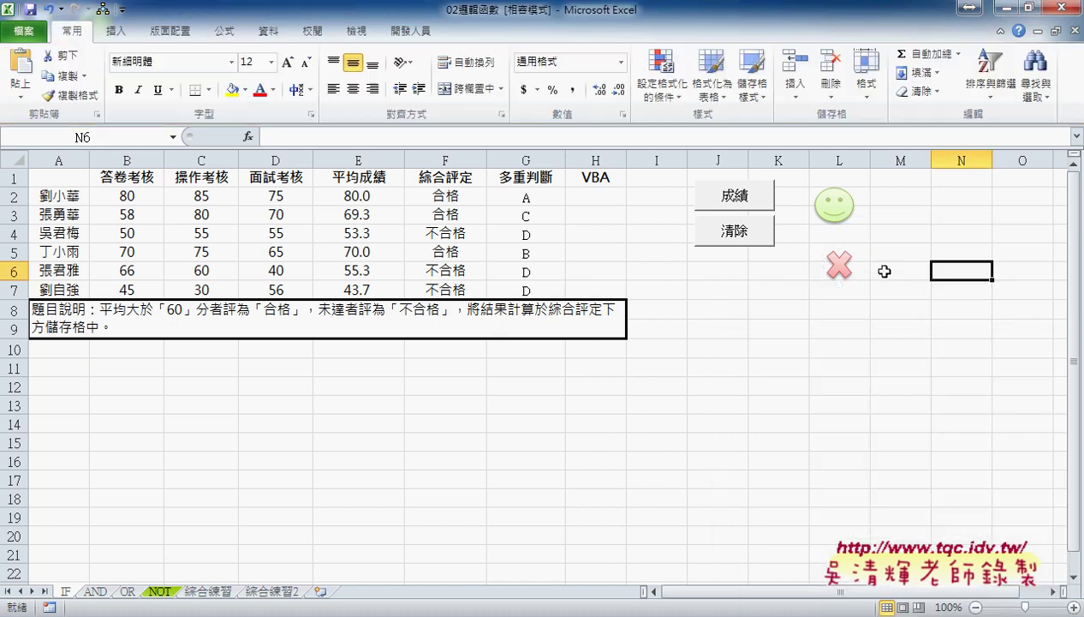
{"action": "left_click", "coordinate": [845, 221]}
{"action": "left_click", "coordinate": [844, 270]}
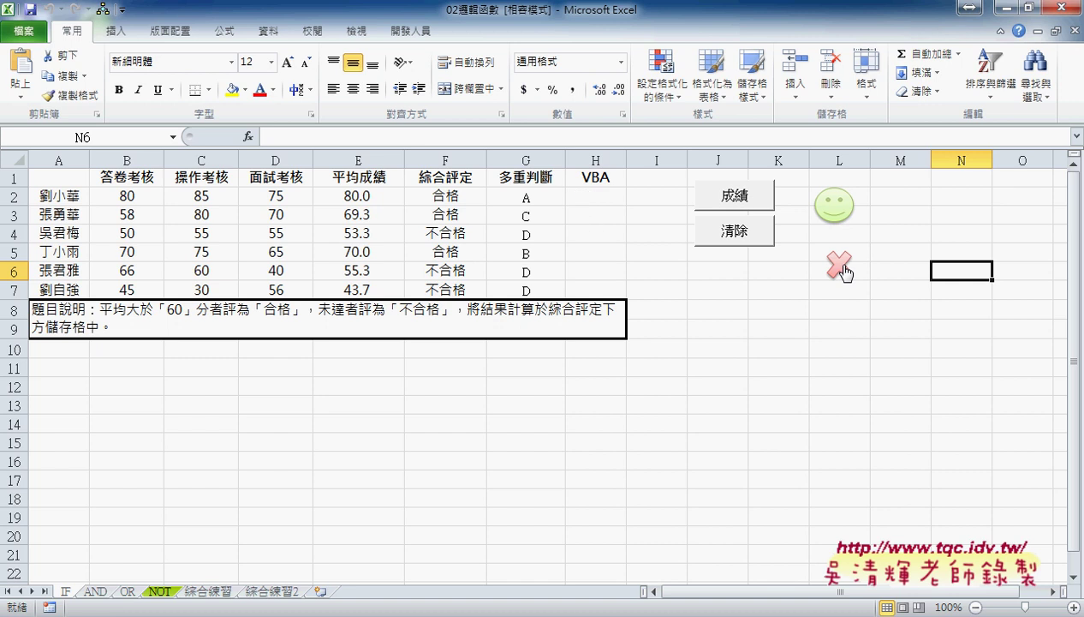
{"action": "left_click", "coordinate": [839, 218]}
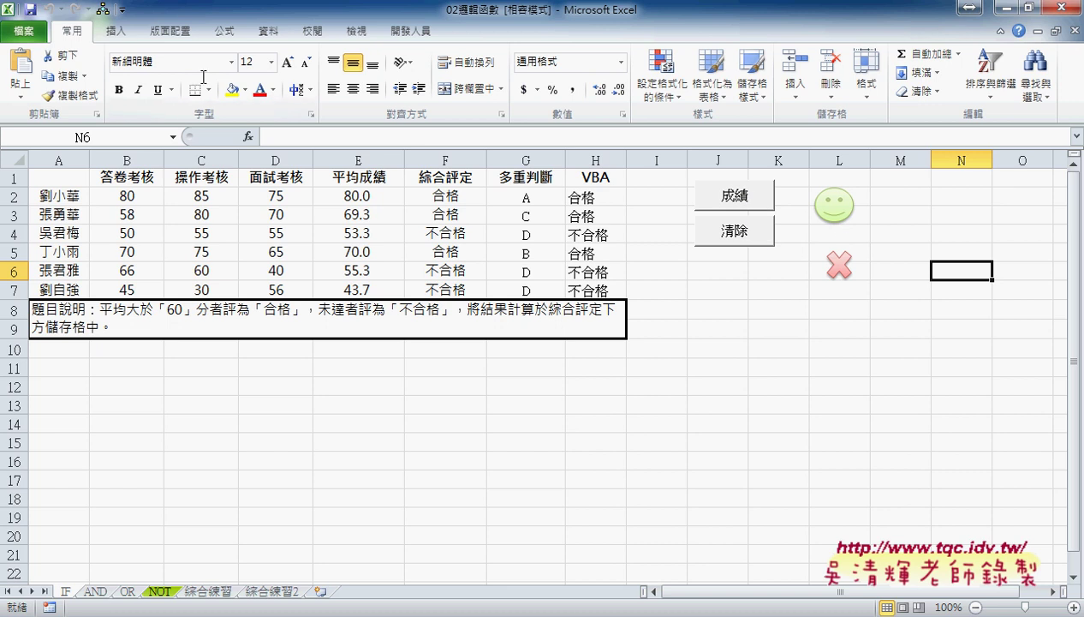
{"action": "left_click", "coordinate": [115, 31]}
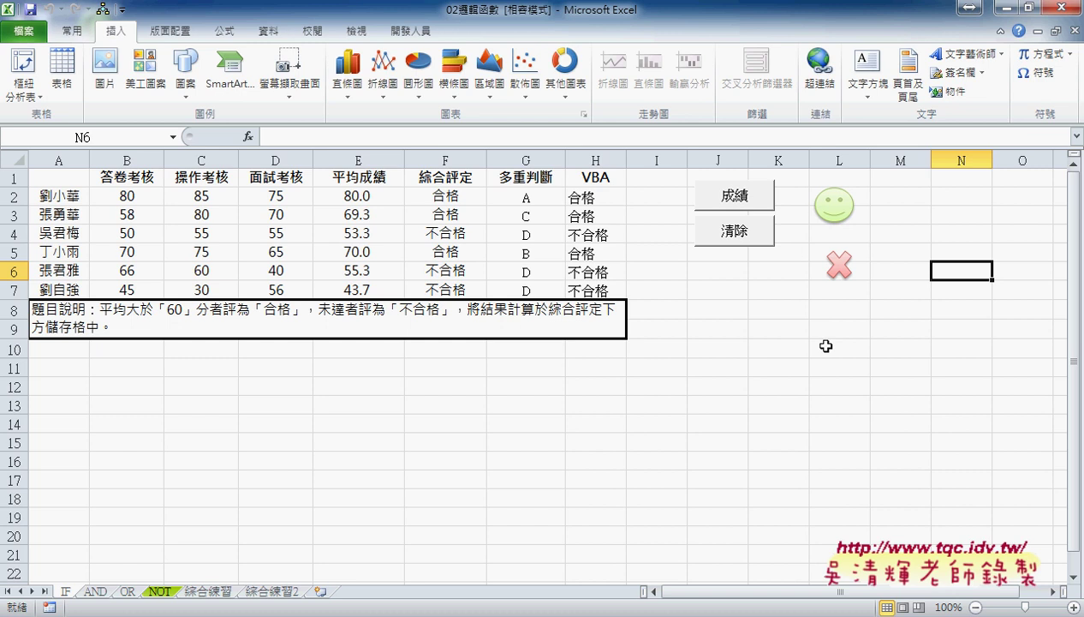
{"action": "left_click", "coordinate": [747, 249]}
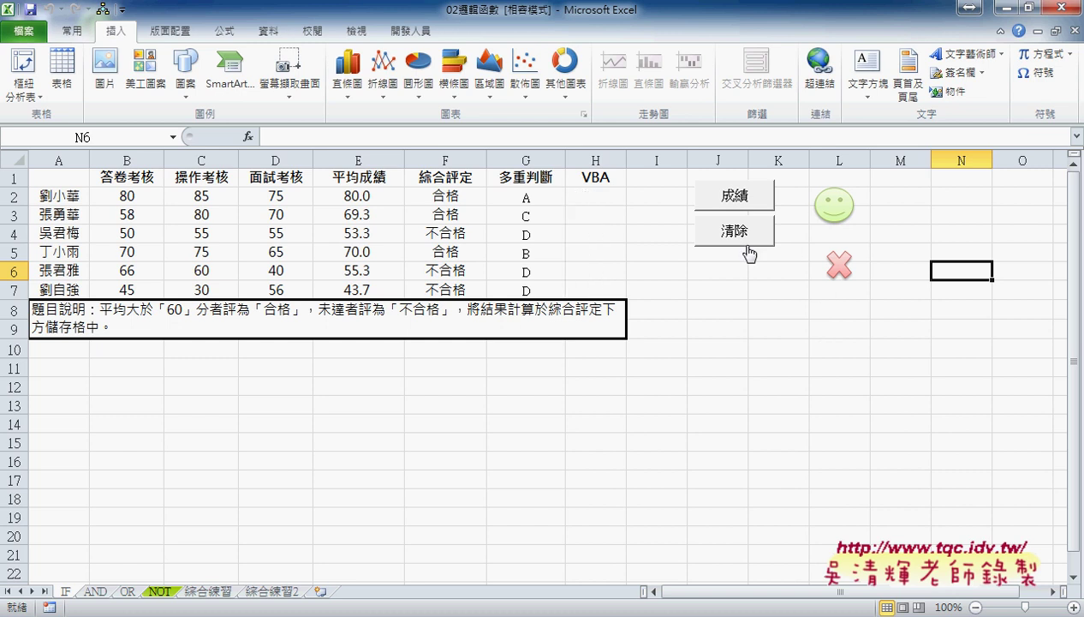